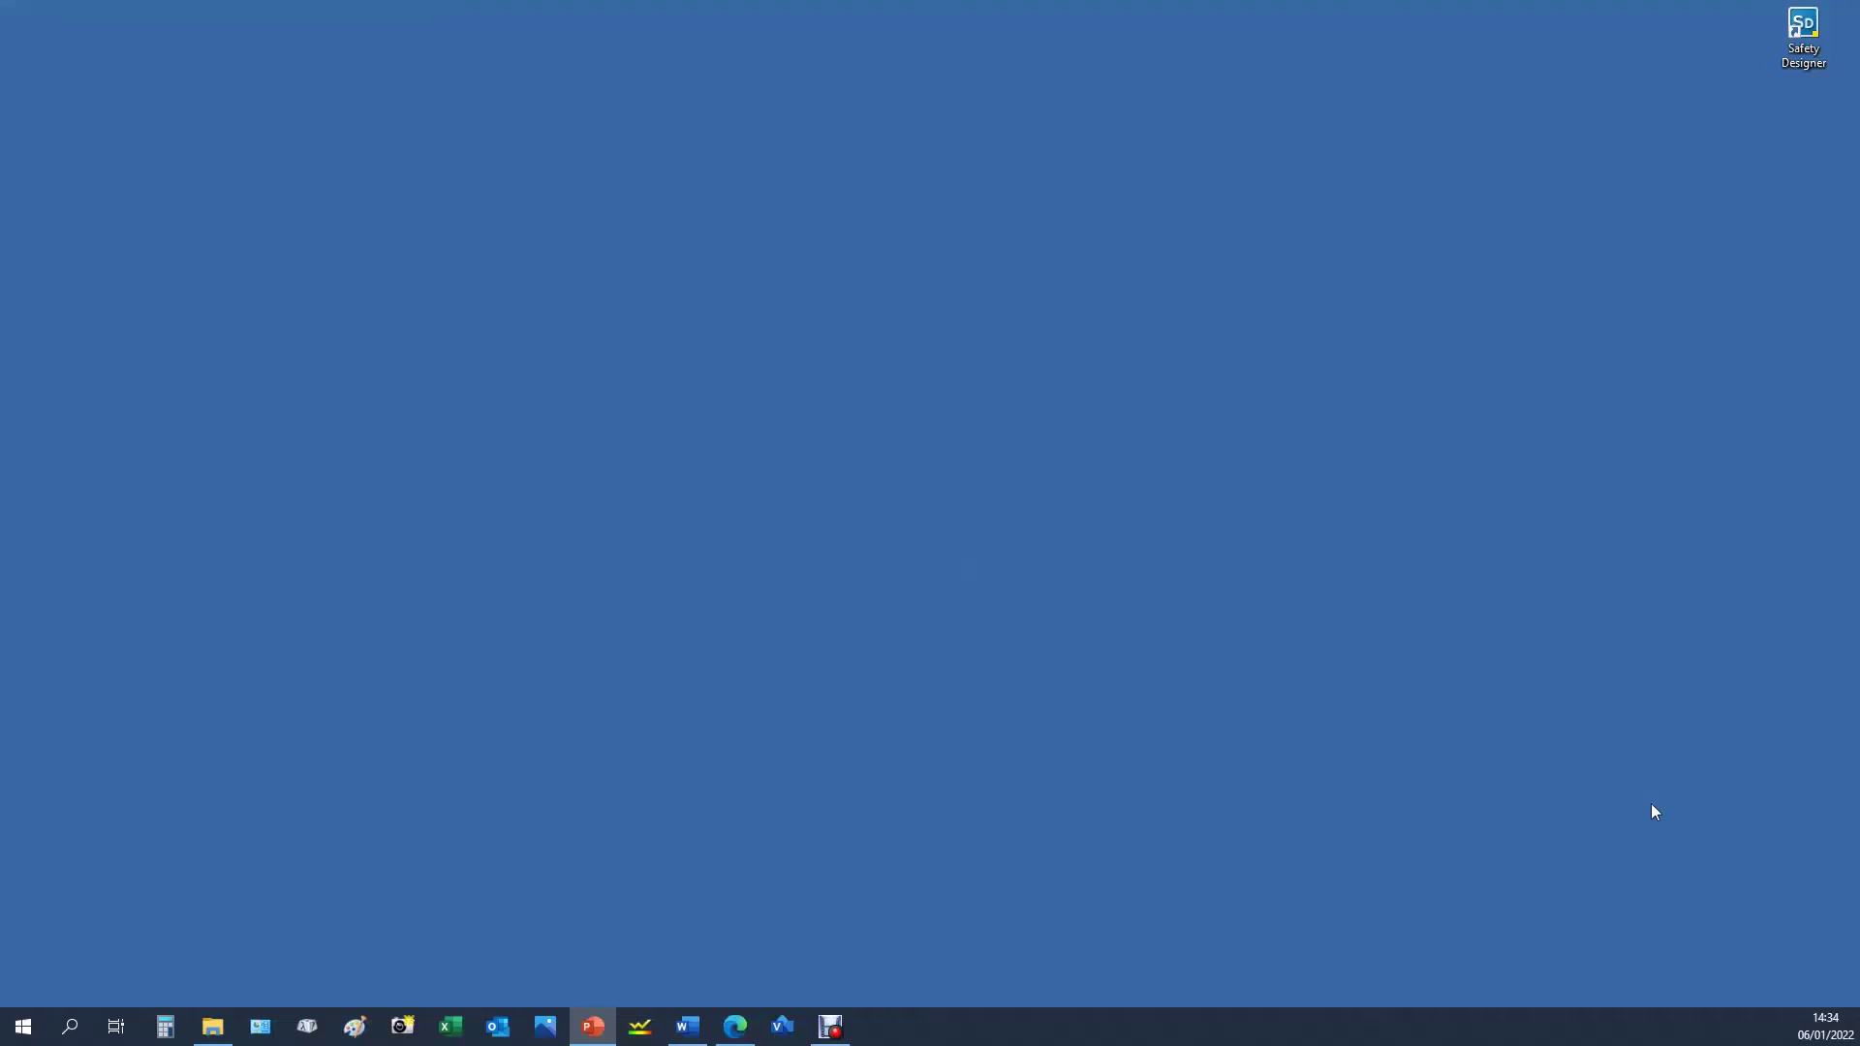
- Launch Safety Designer from its desktop shortcut, maximize it, and create a new empty project
left_click(1829, 35)
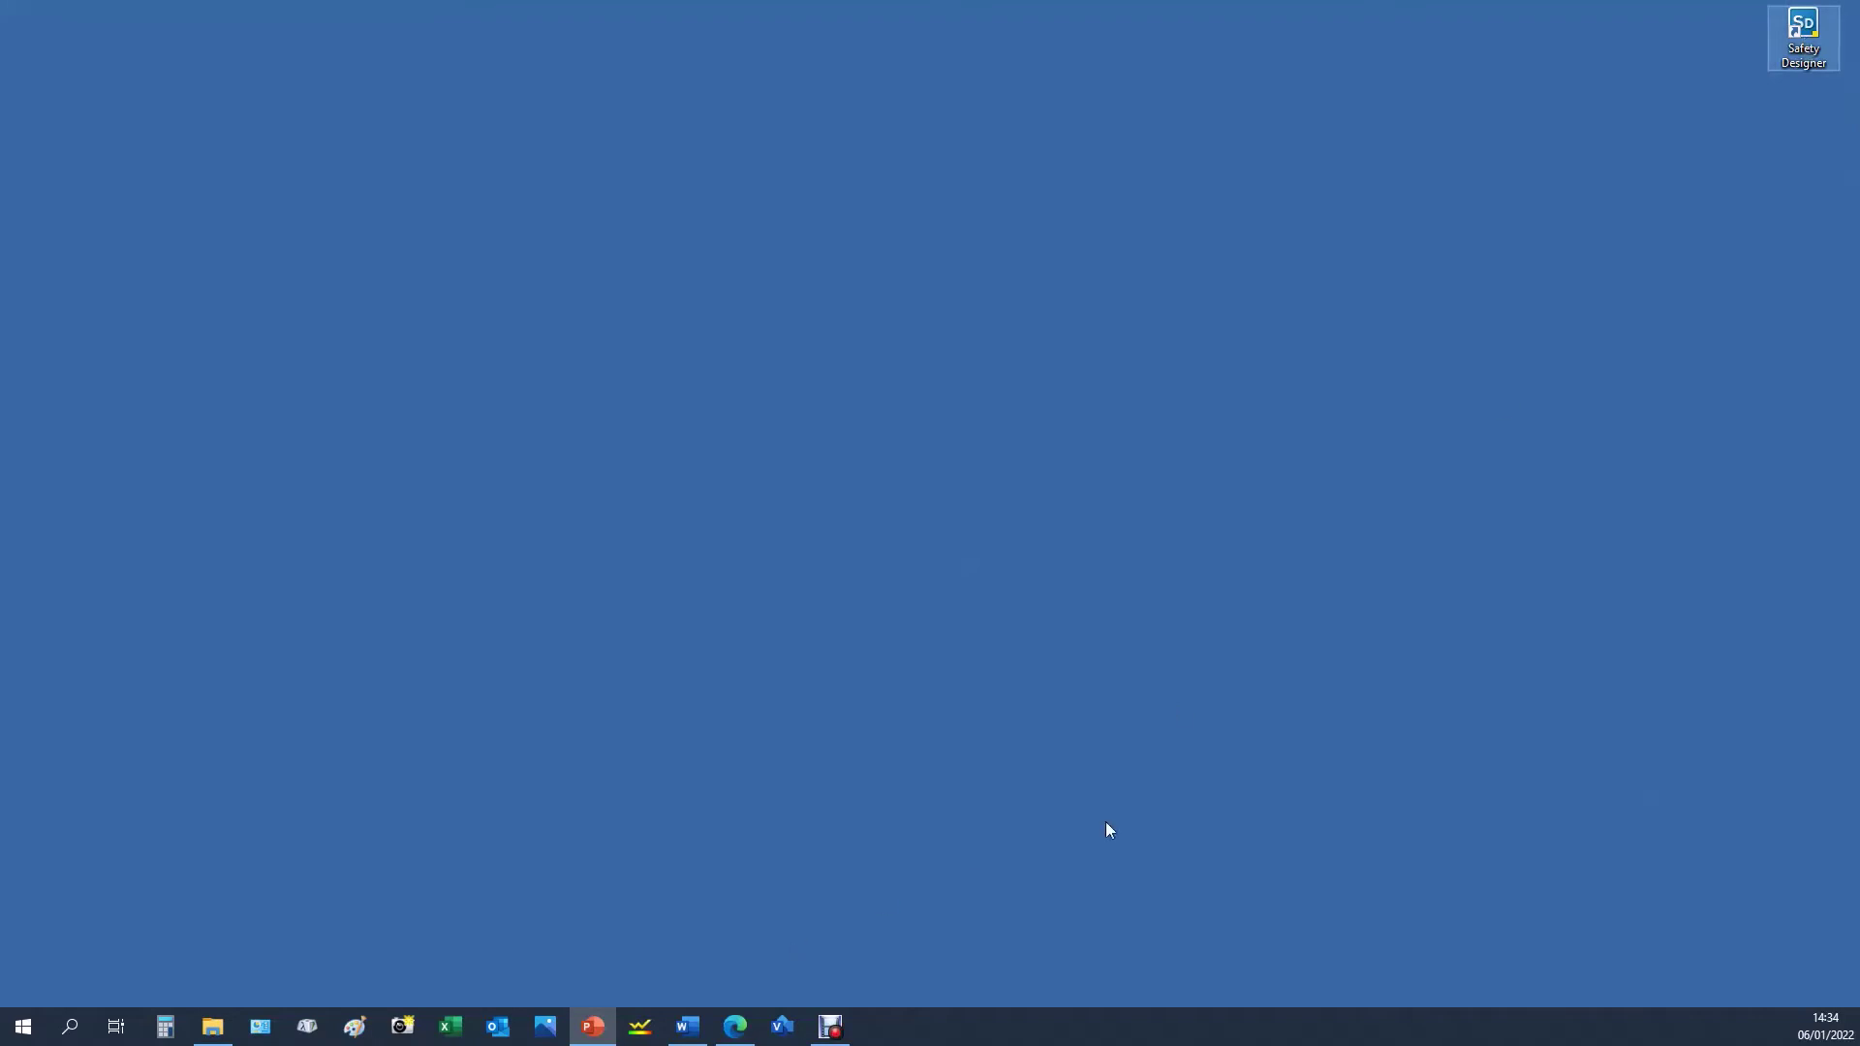
left_click(1765, 61)
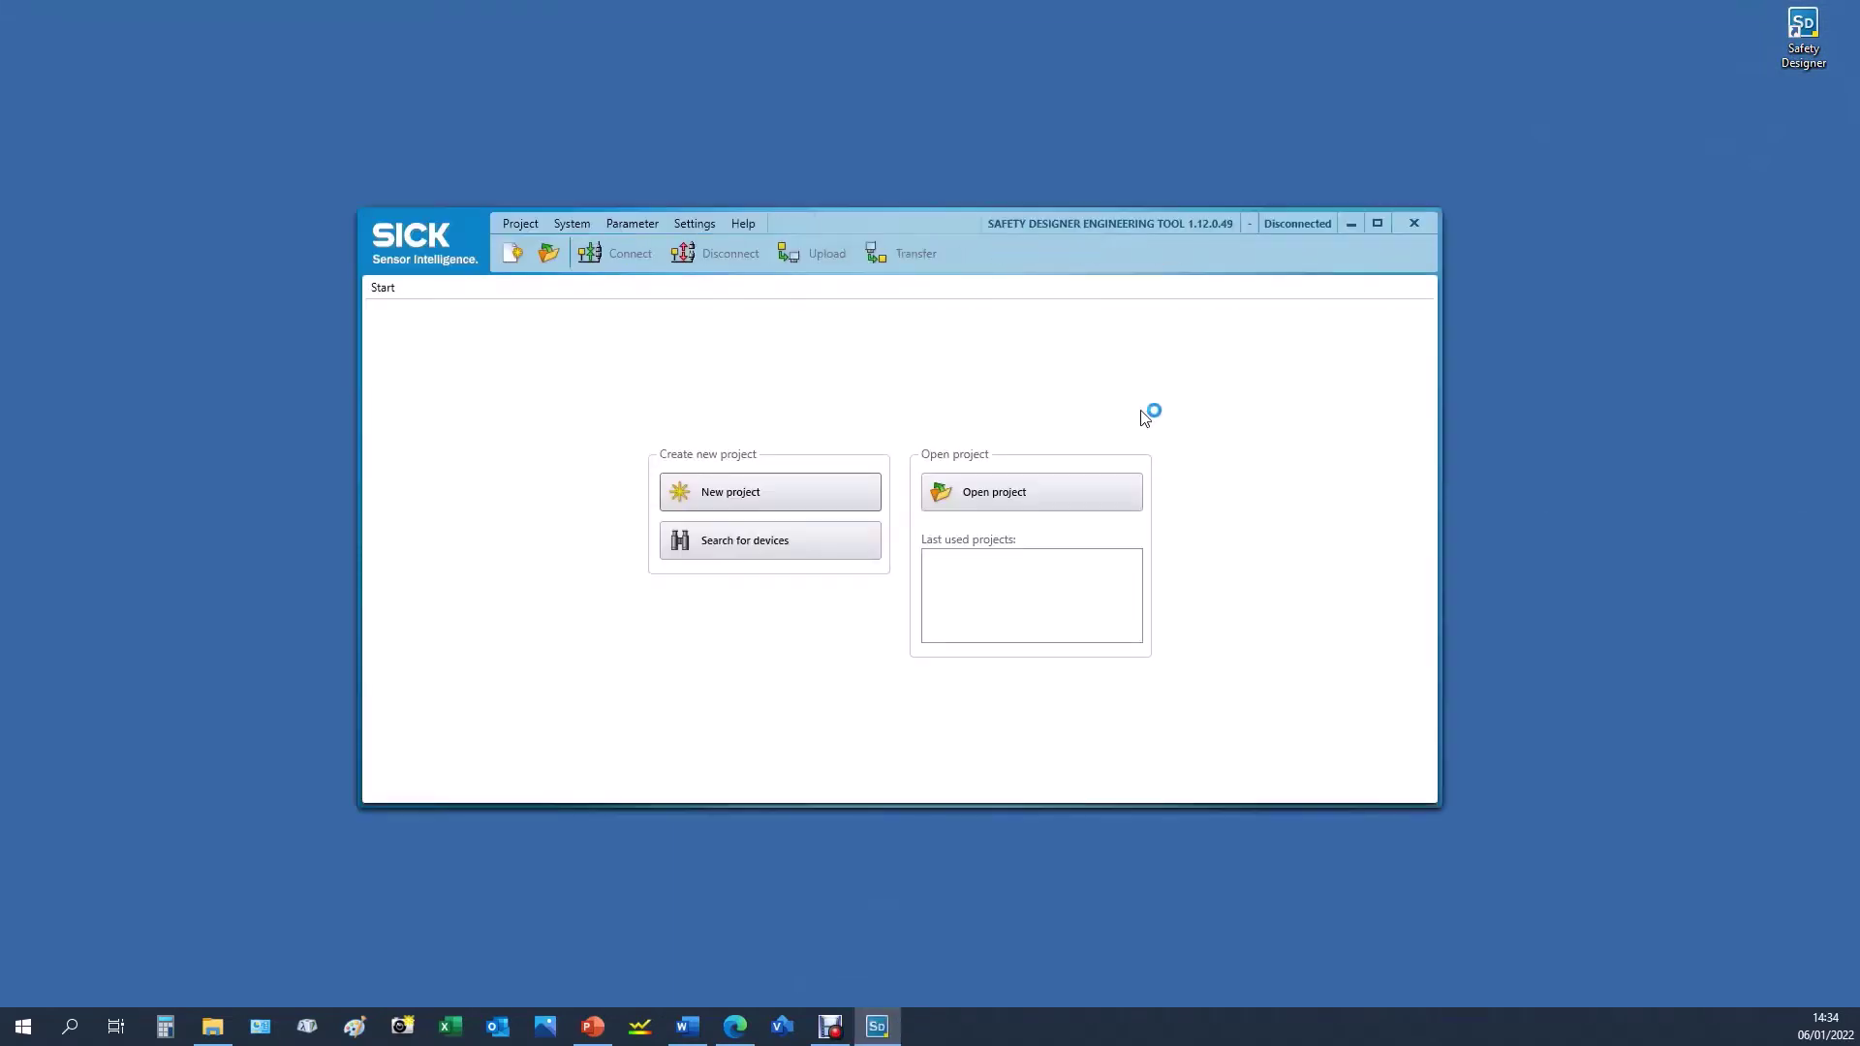
left_click(1378, 223)
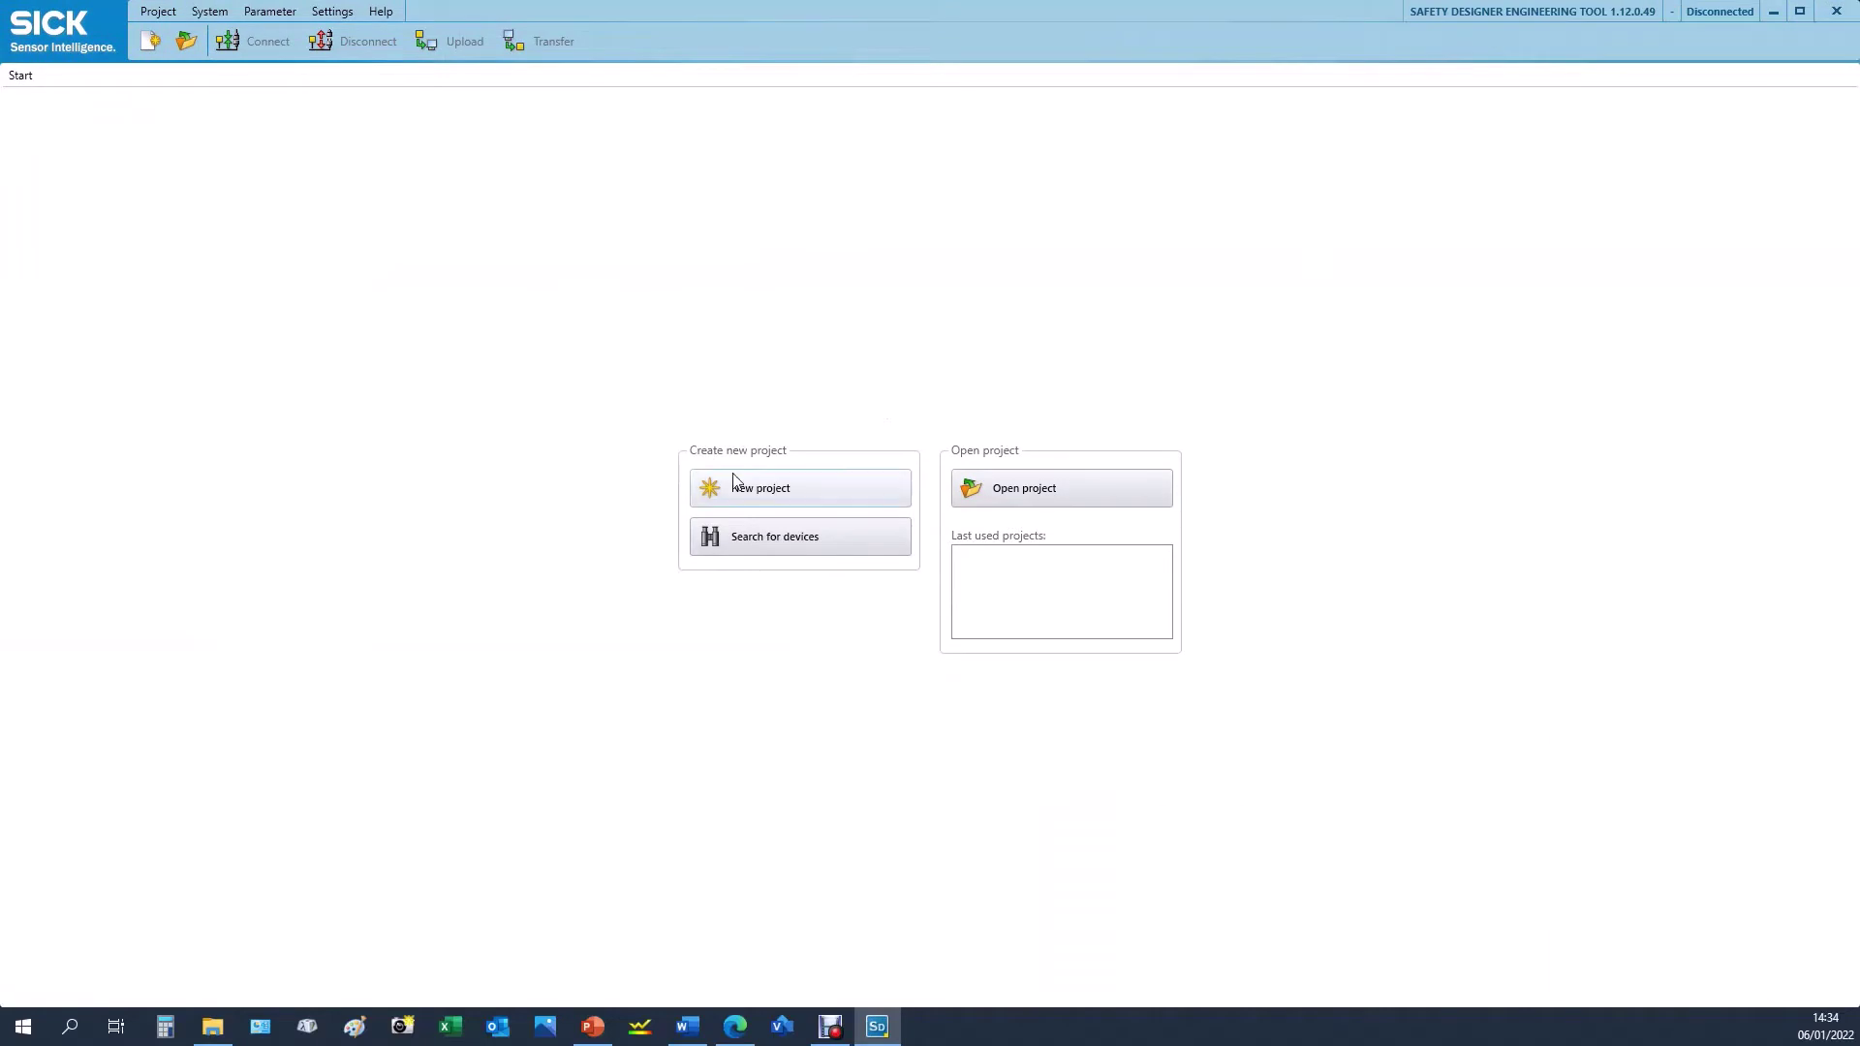
left_click(795, 491)
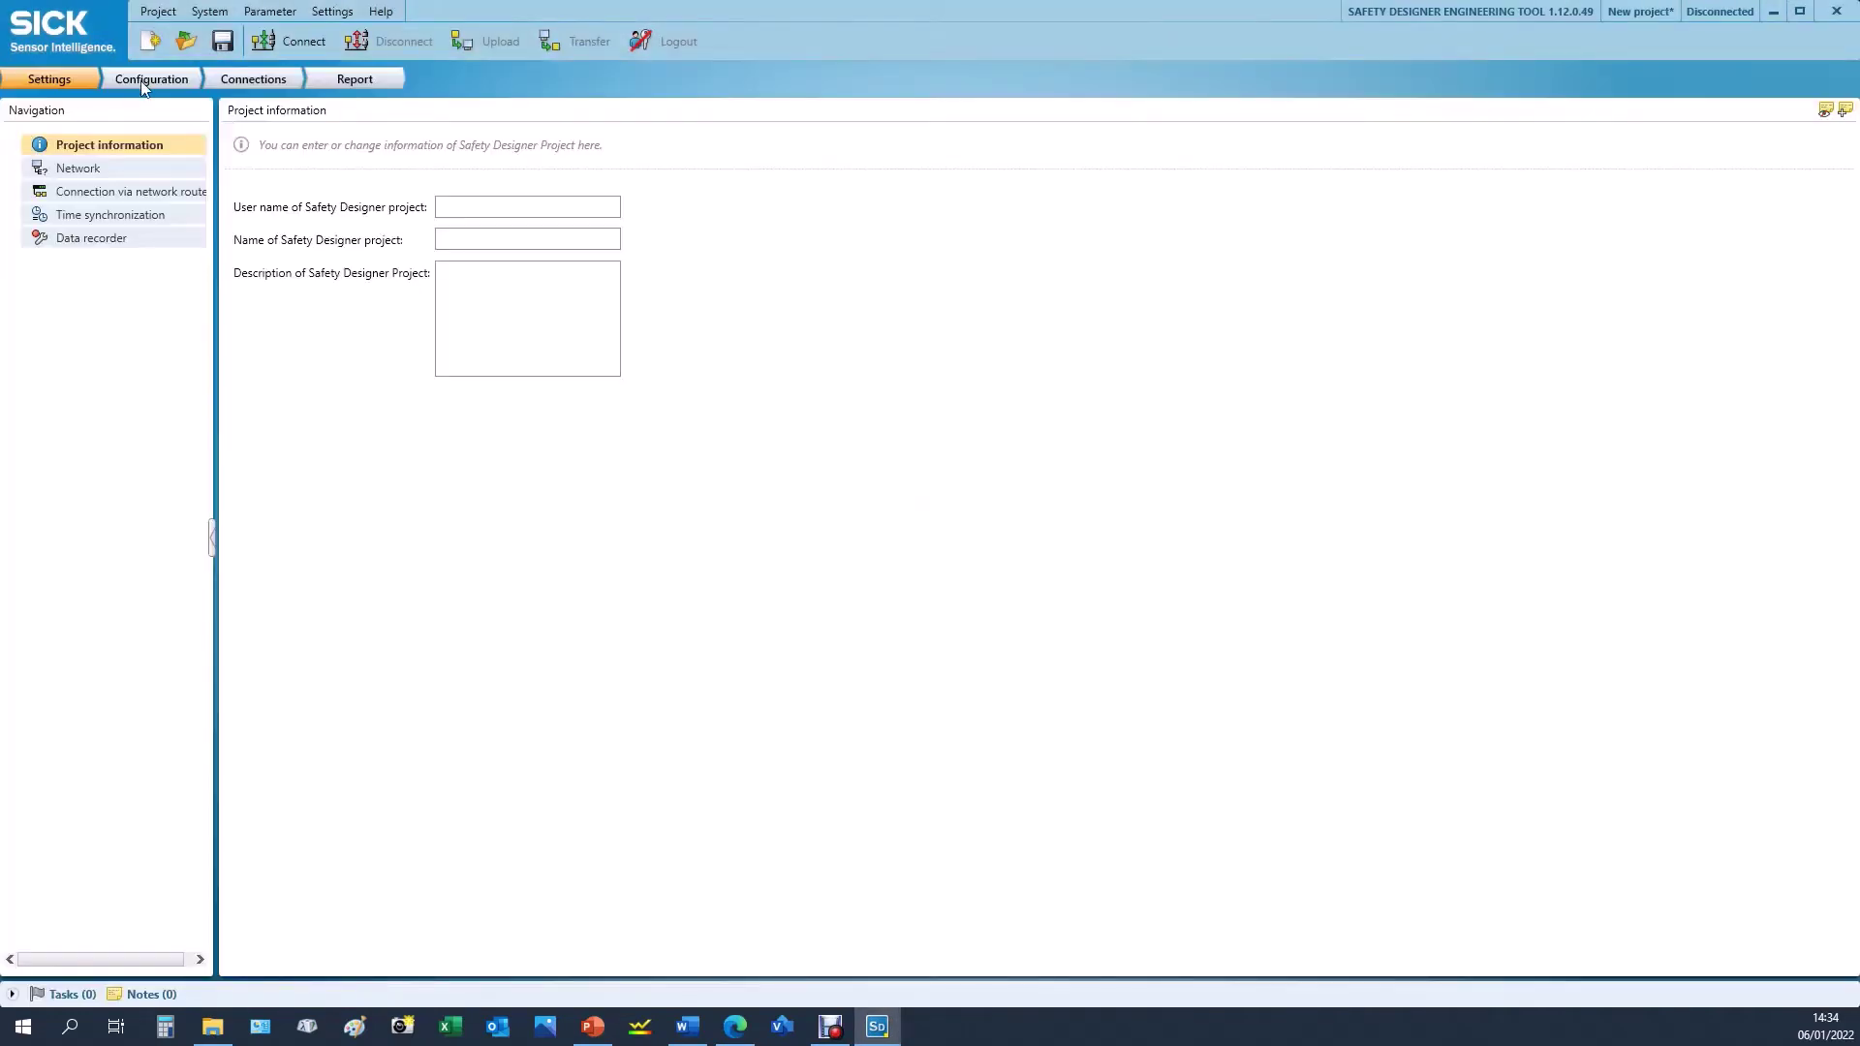
- In the Configuration view, add a Flexi Compact CPU using the FLX3-CPUC100 main module
left_click(156, 82)
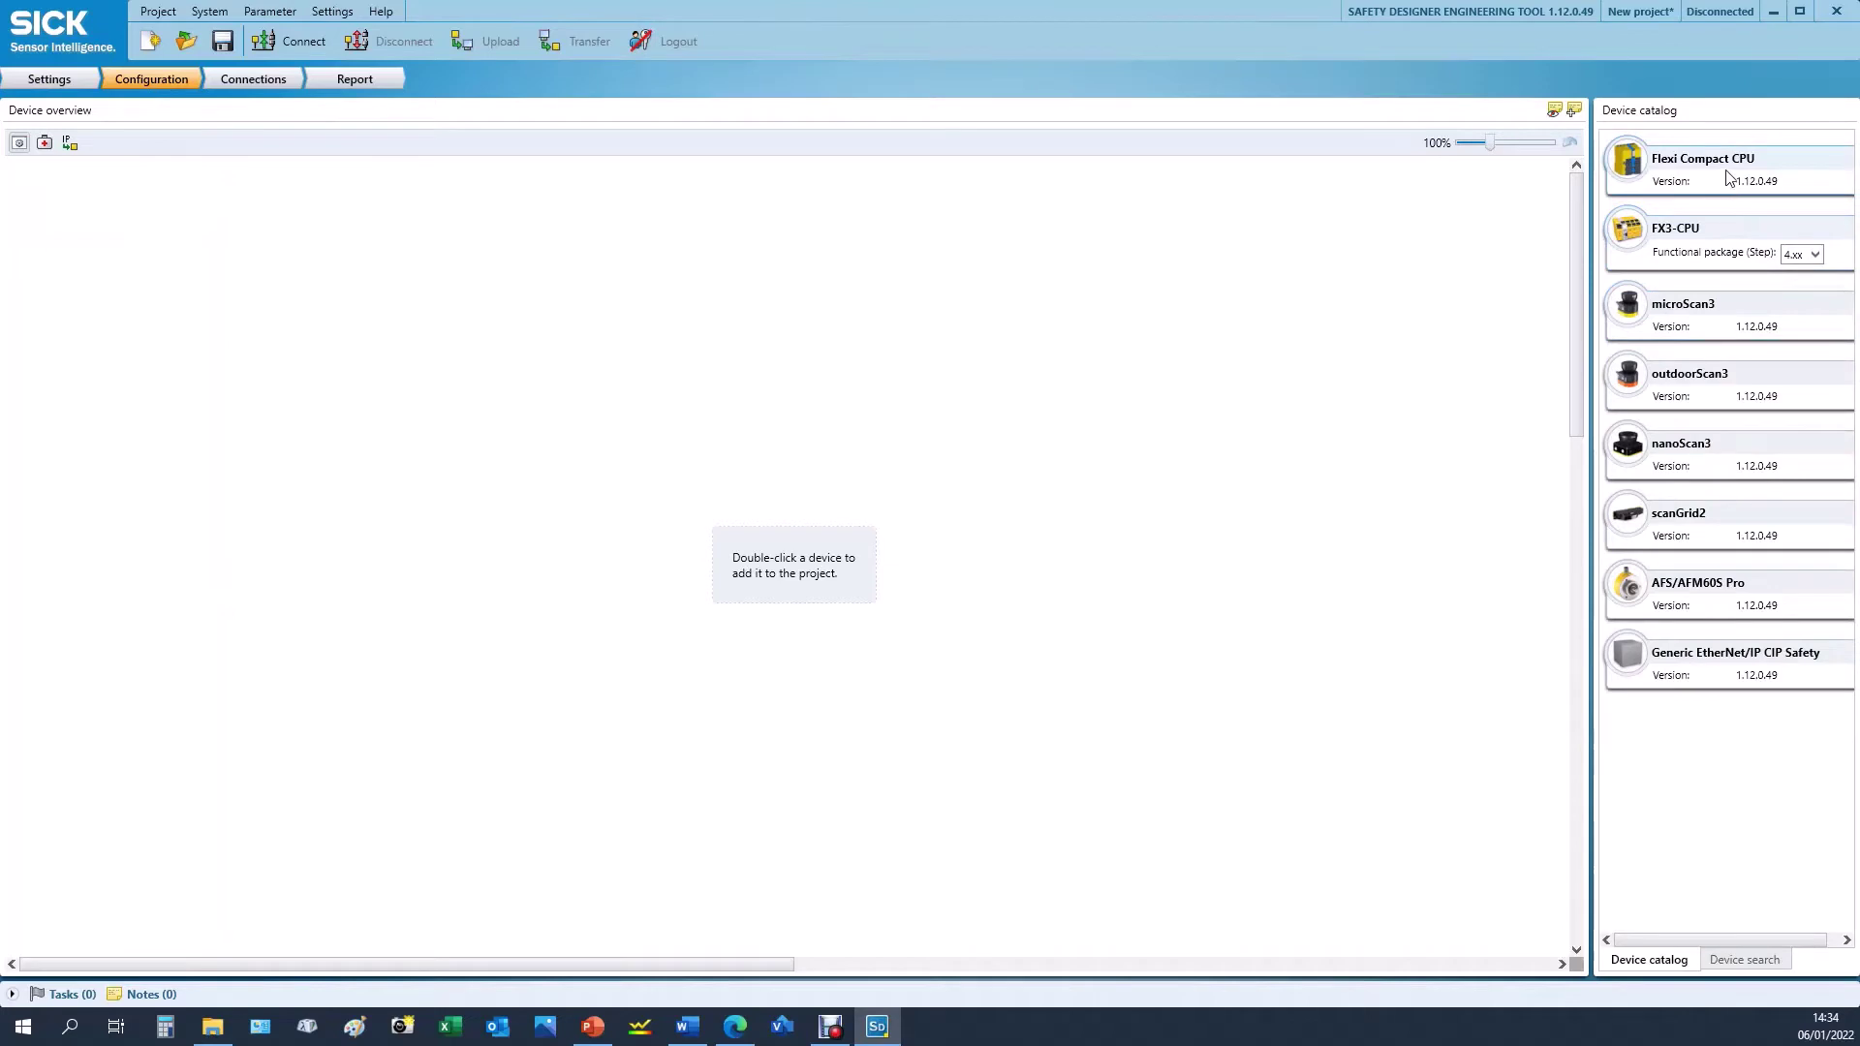
left_click_drag(1744, 172, 847, 446)
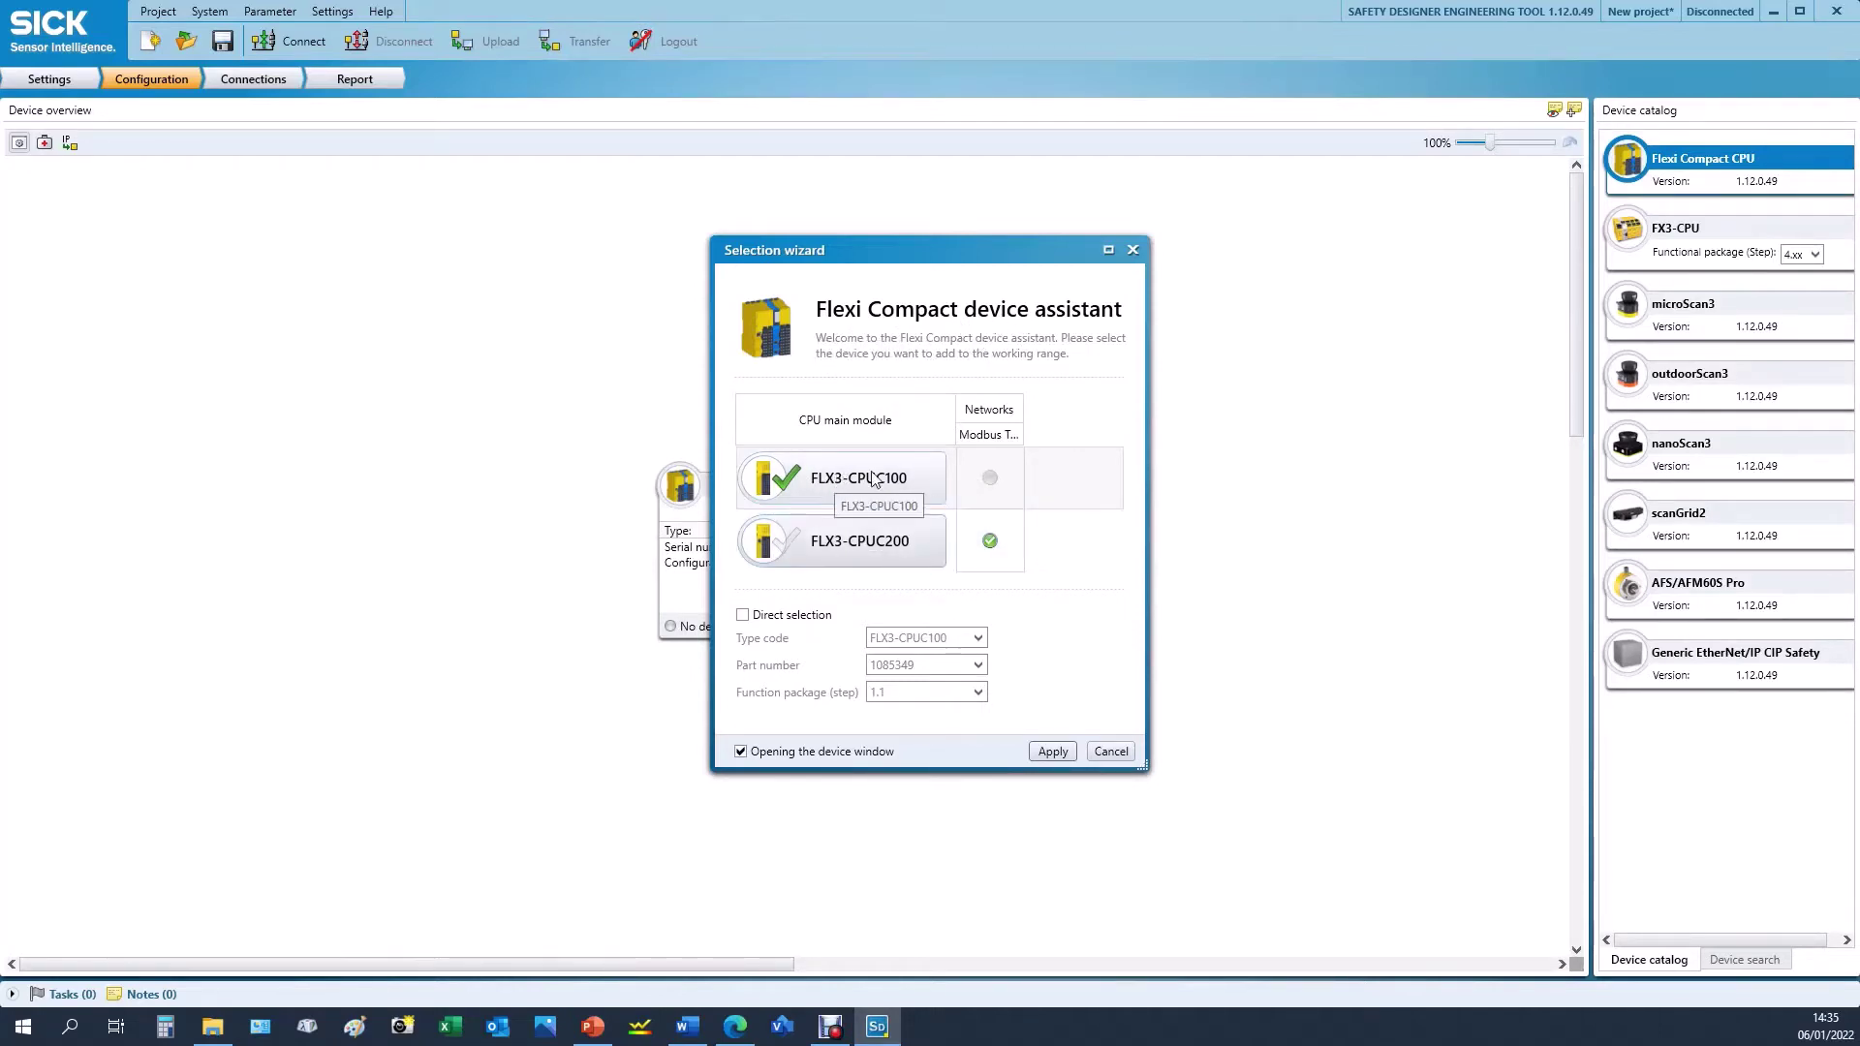
left_click(1053, 752)
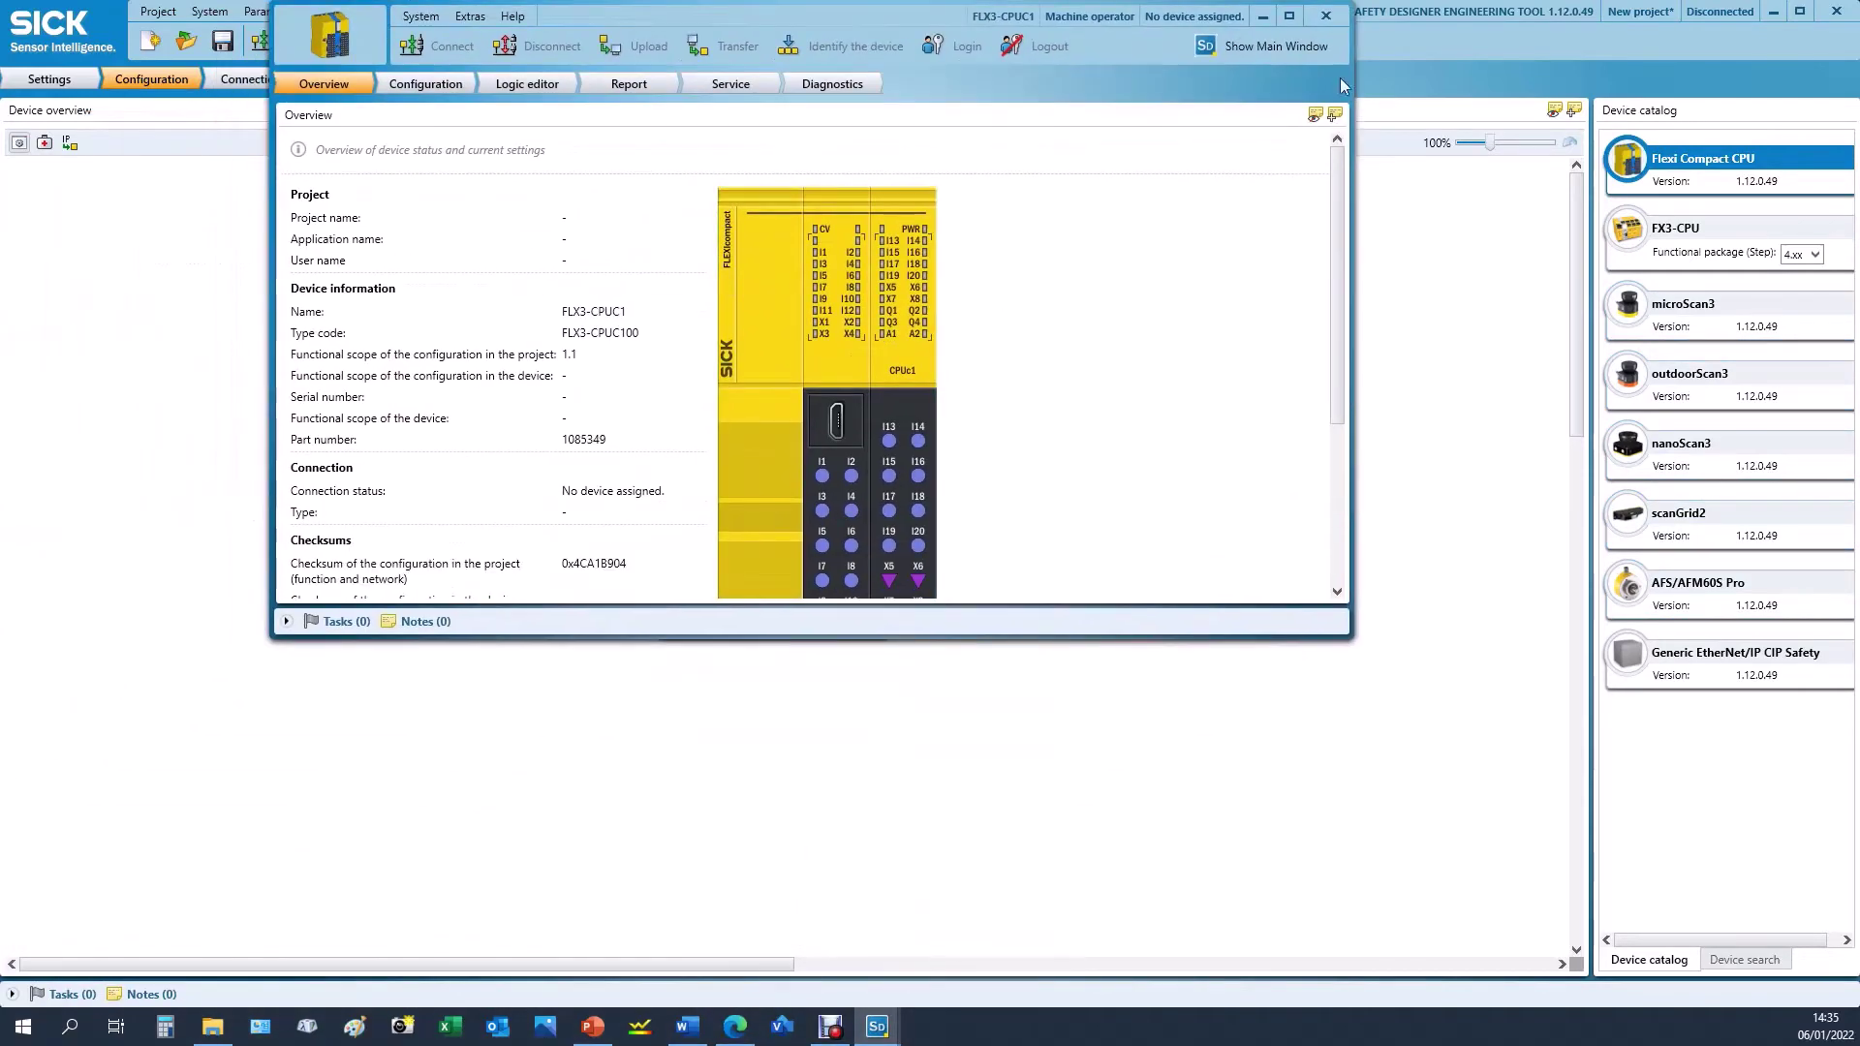
- Maximize the FLX3-CPUC1 device window on its Configuration page with the Elements catalog expanded
left_click(1297, 14)
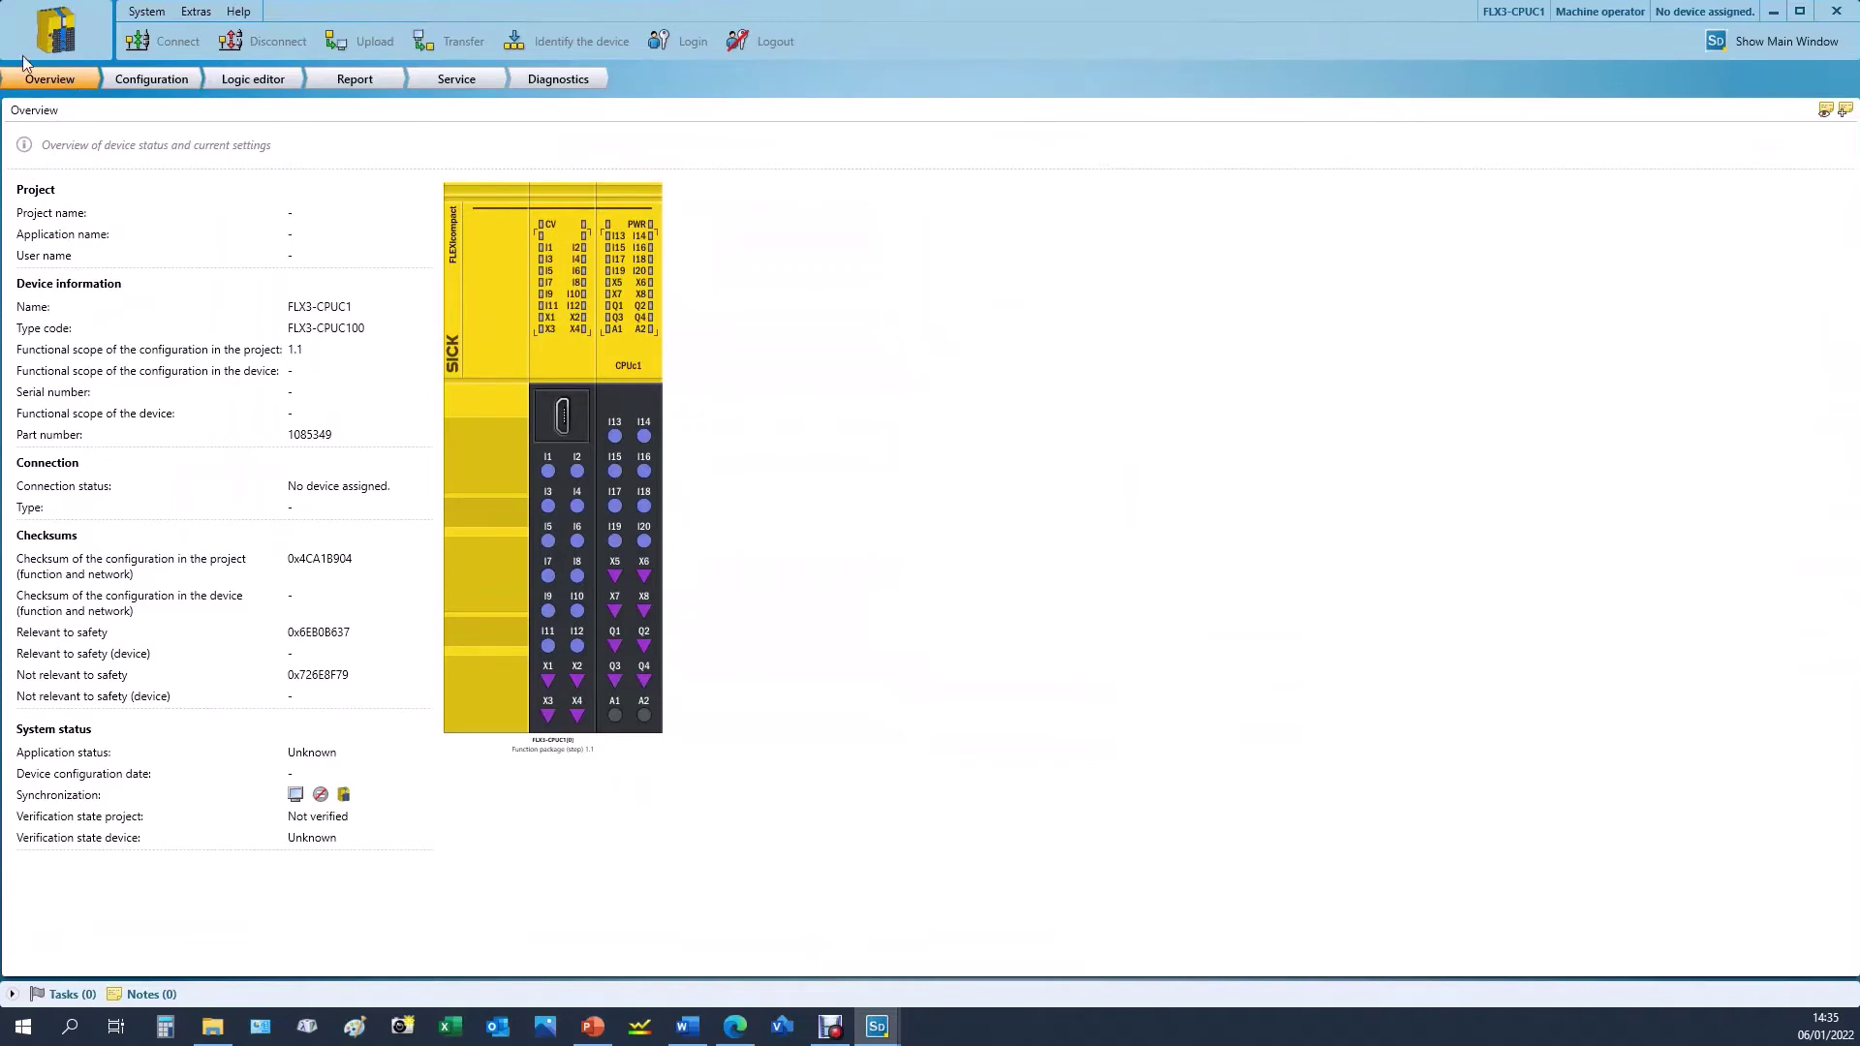
left_click(155, 83)
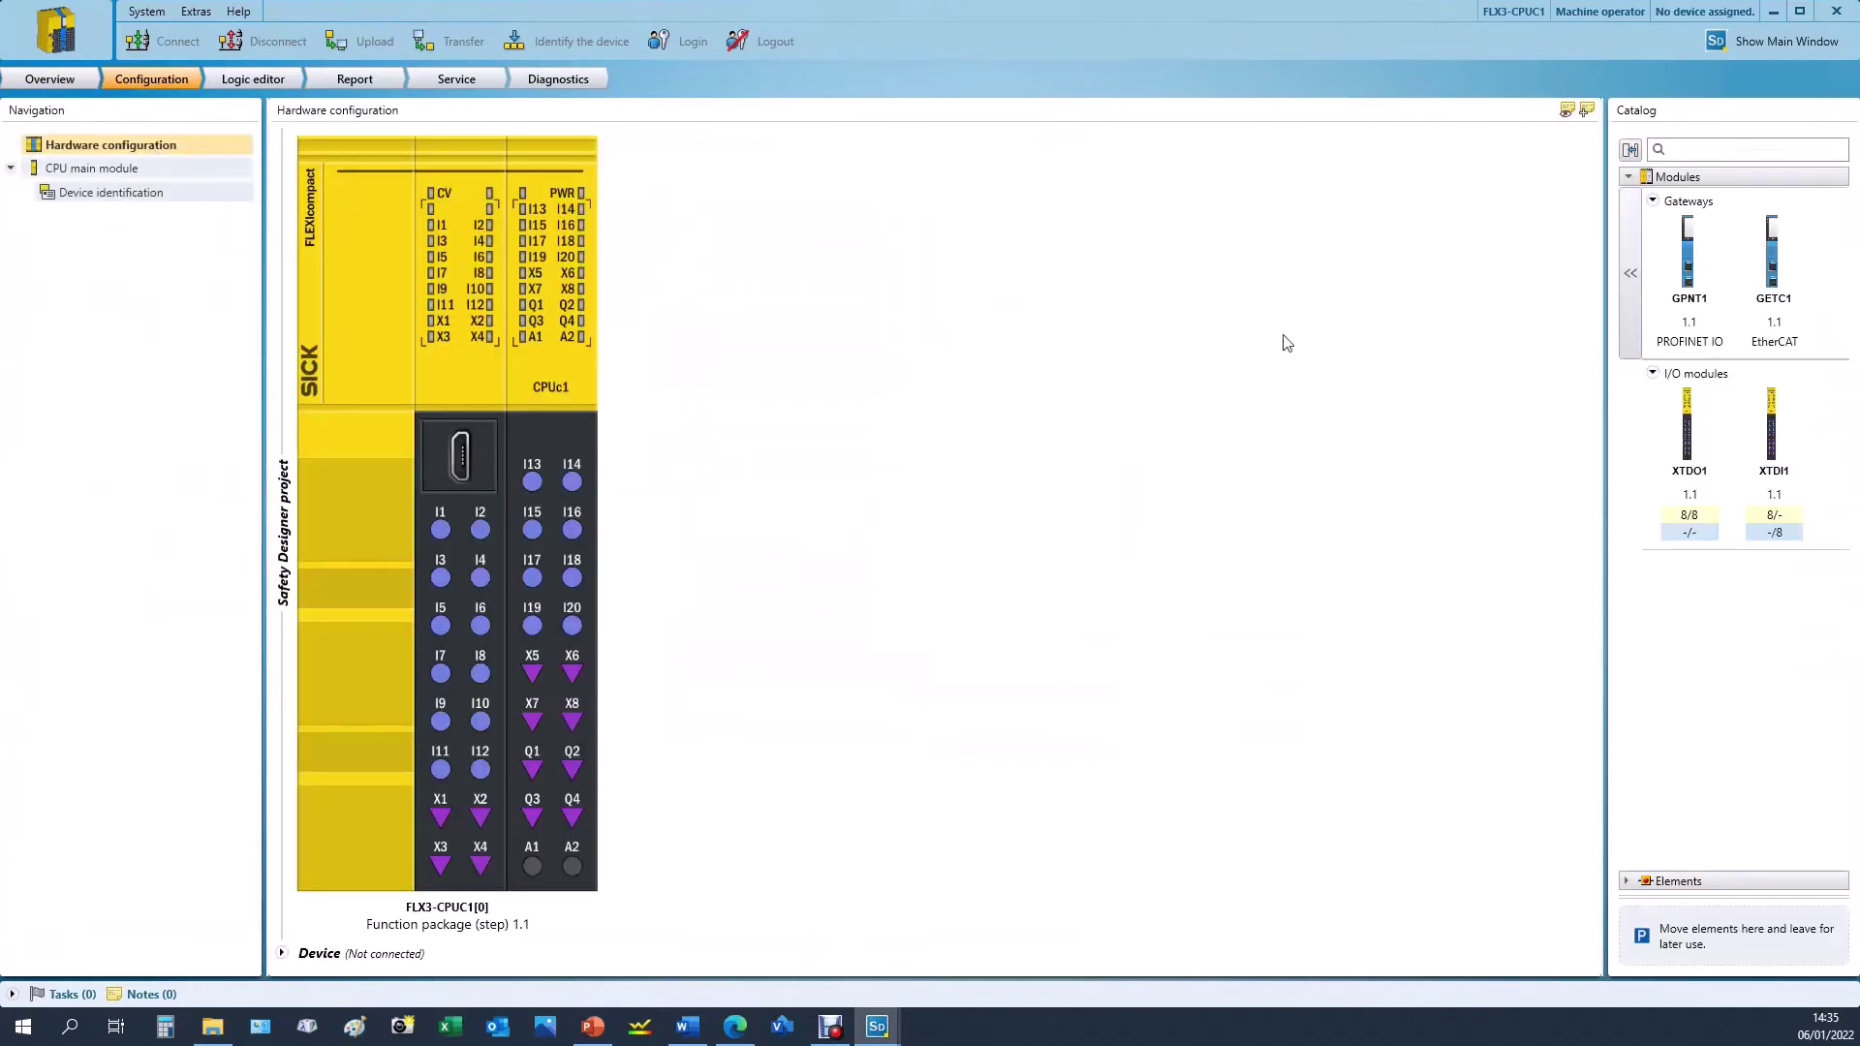
left_click(1628, 177)
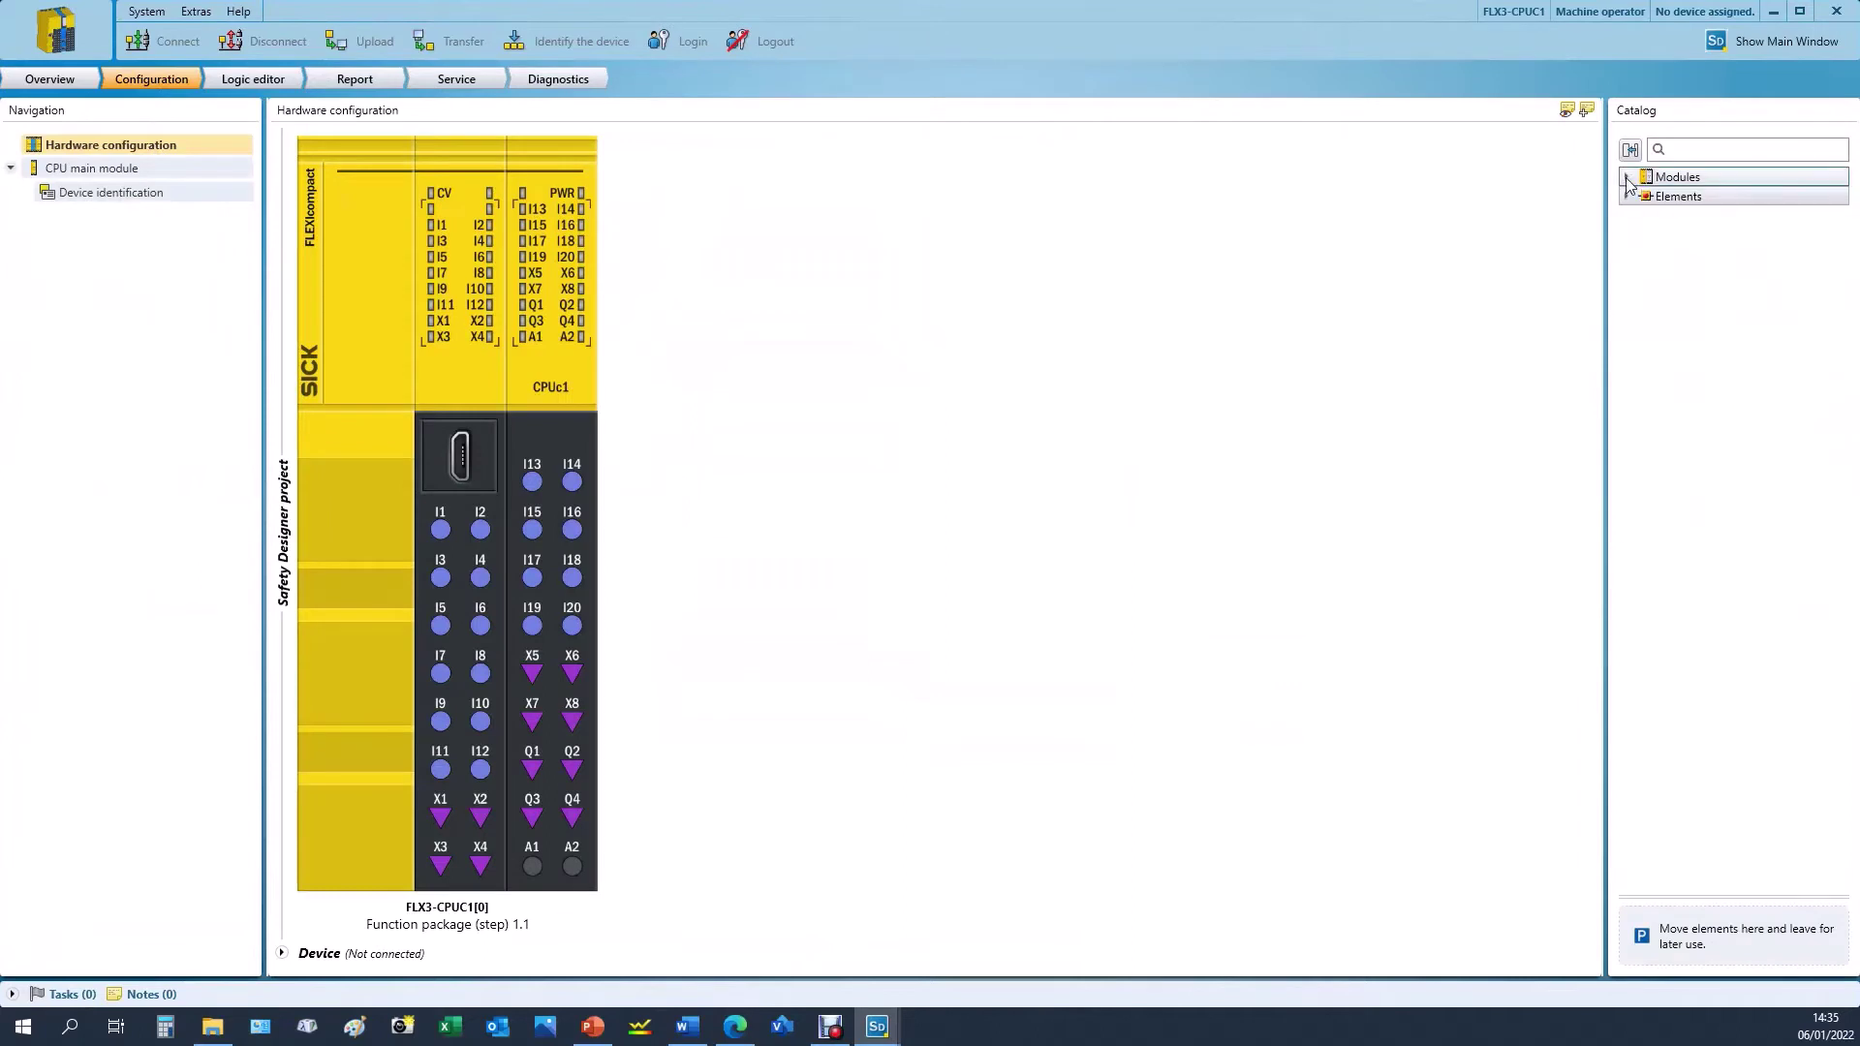
left_click(1628, 177)
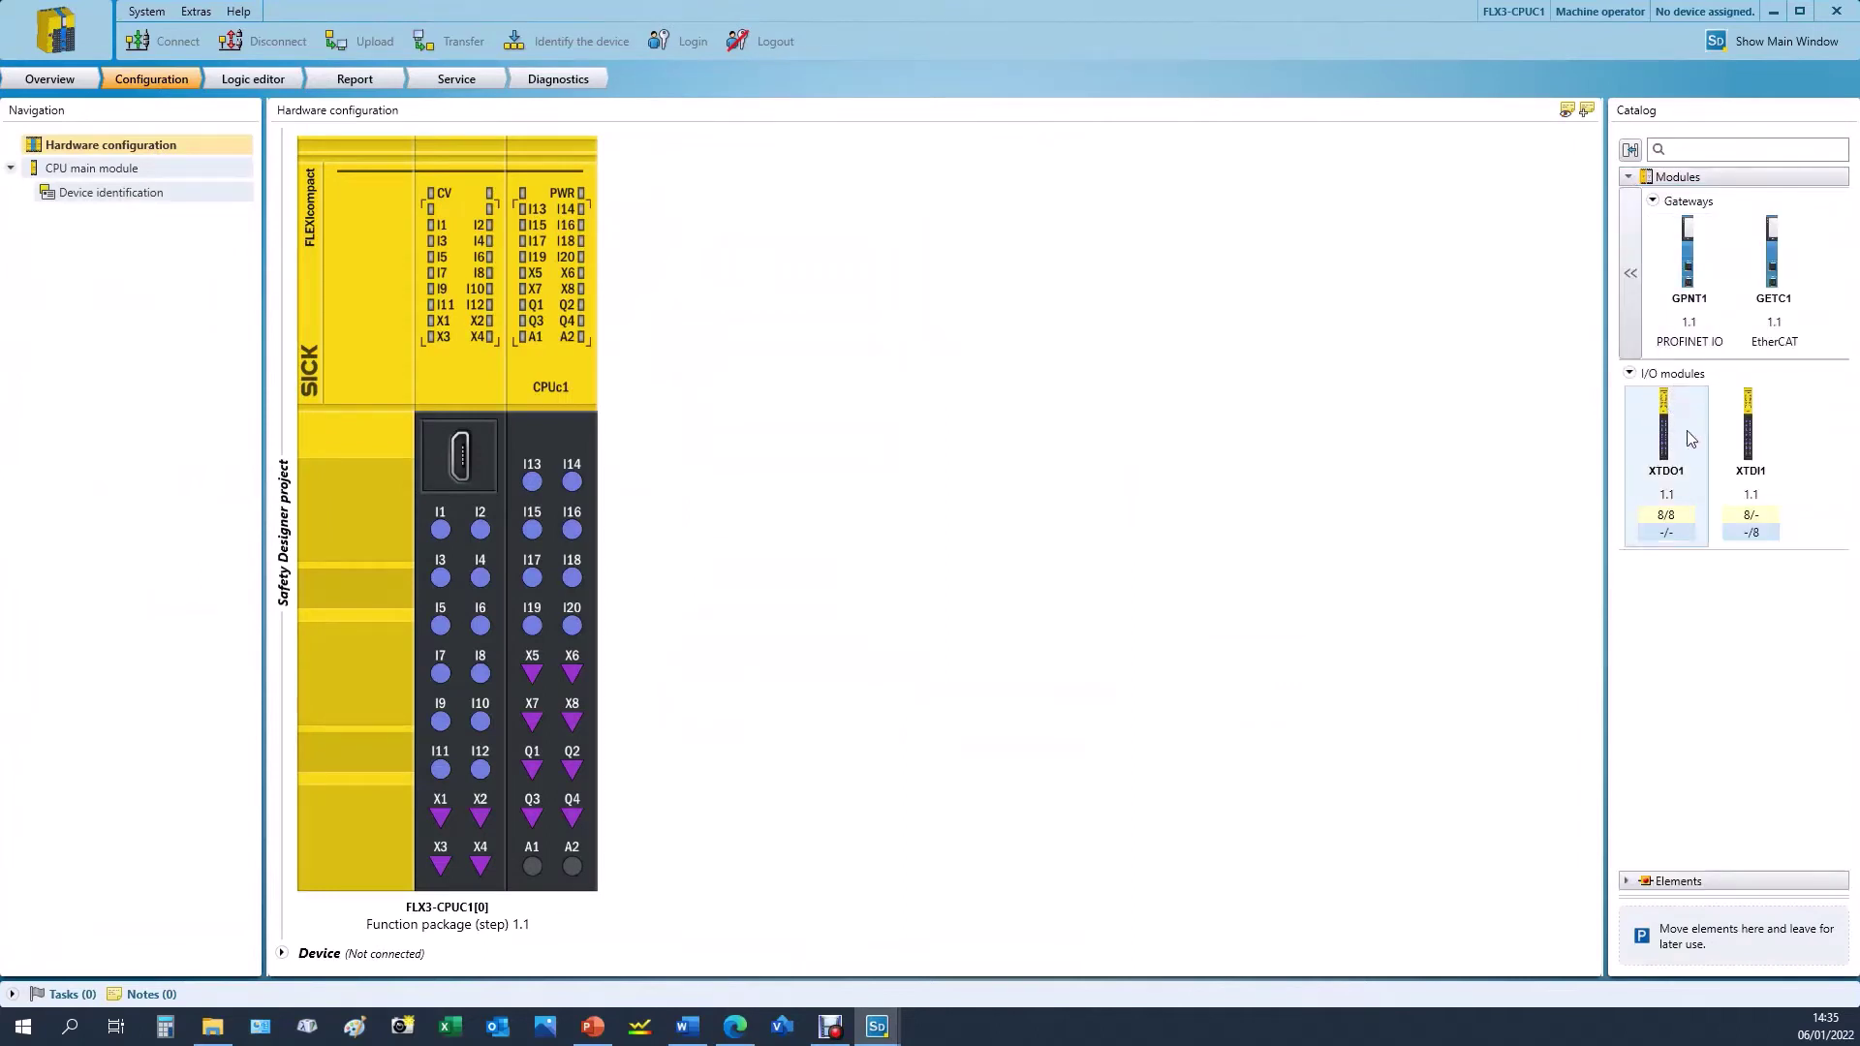
left_click(1627, 177)
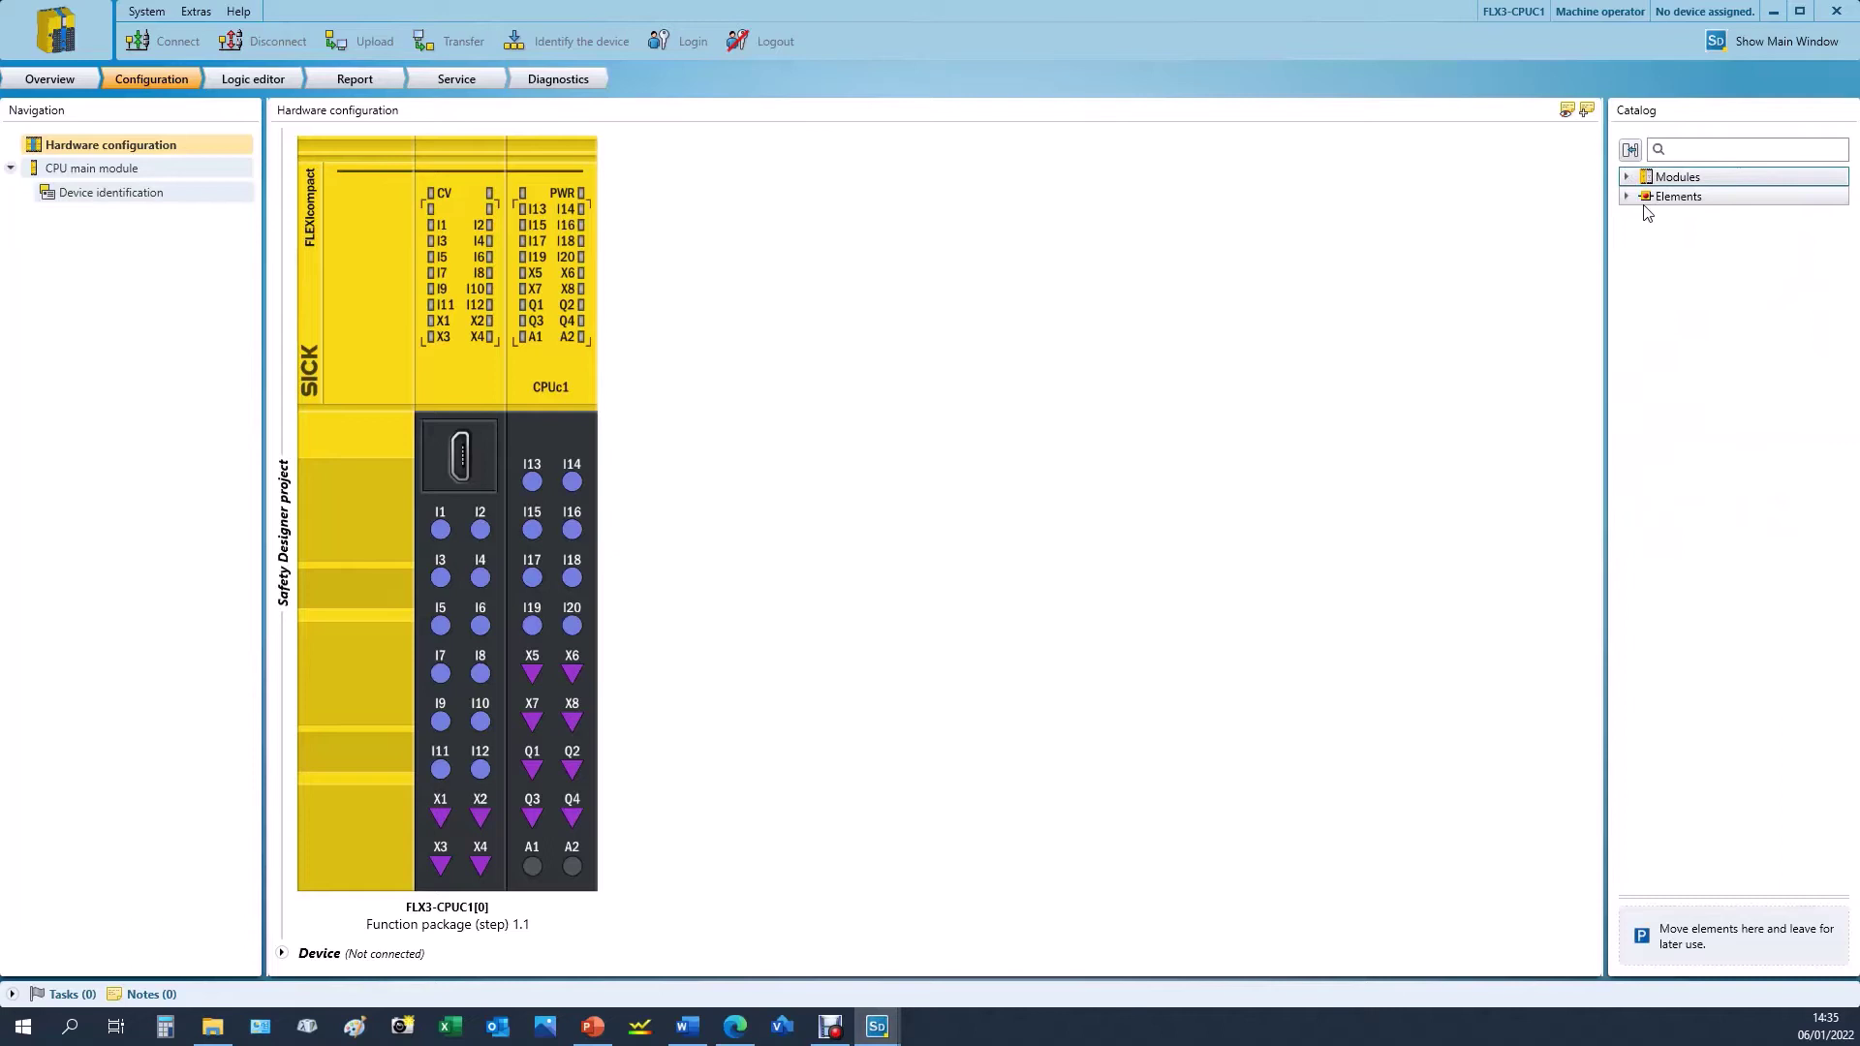
left_click(1628, 196)
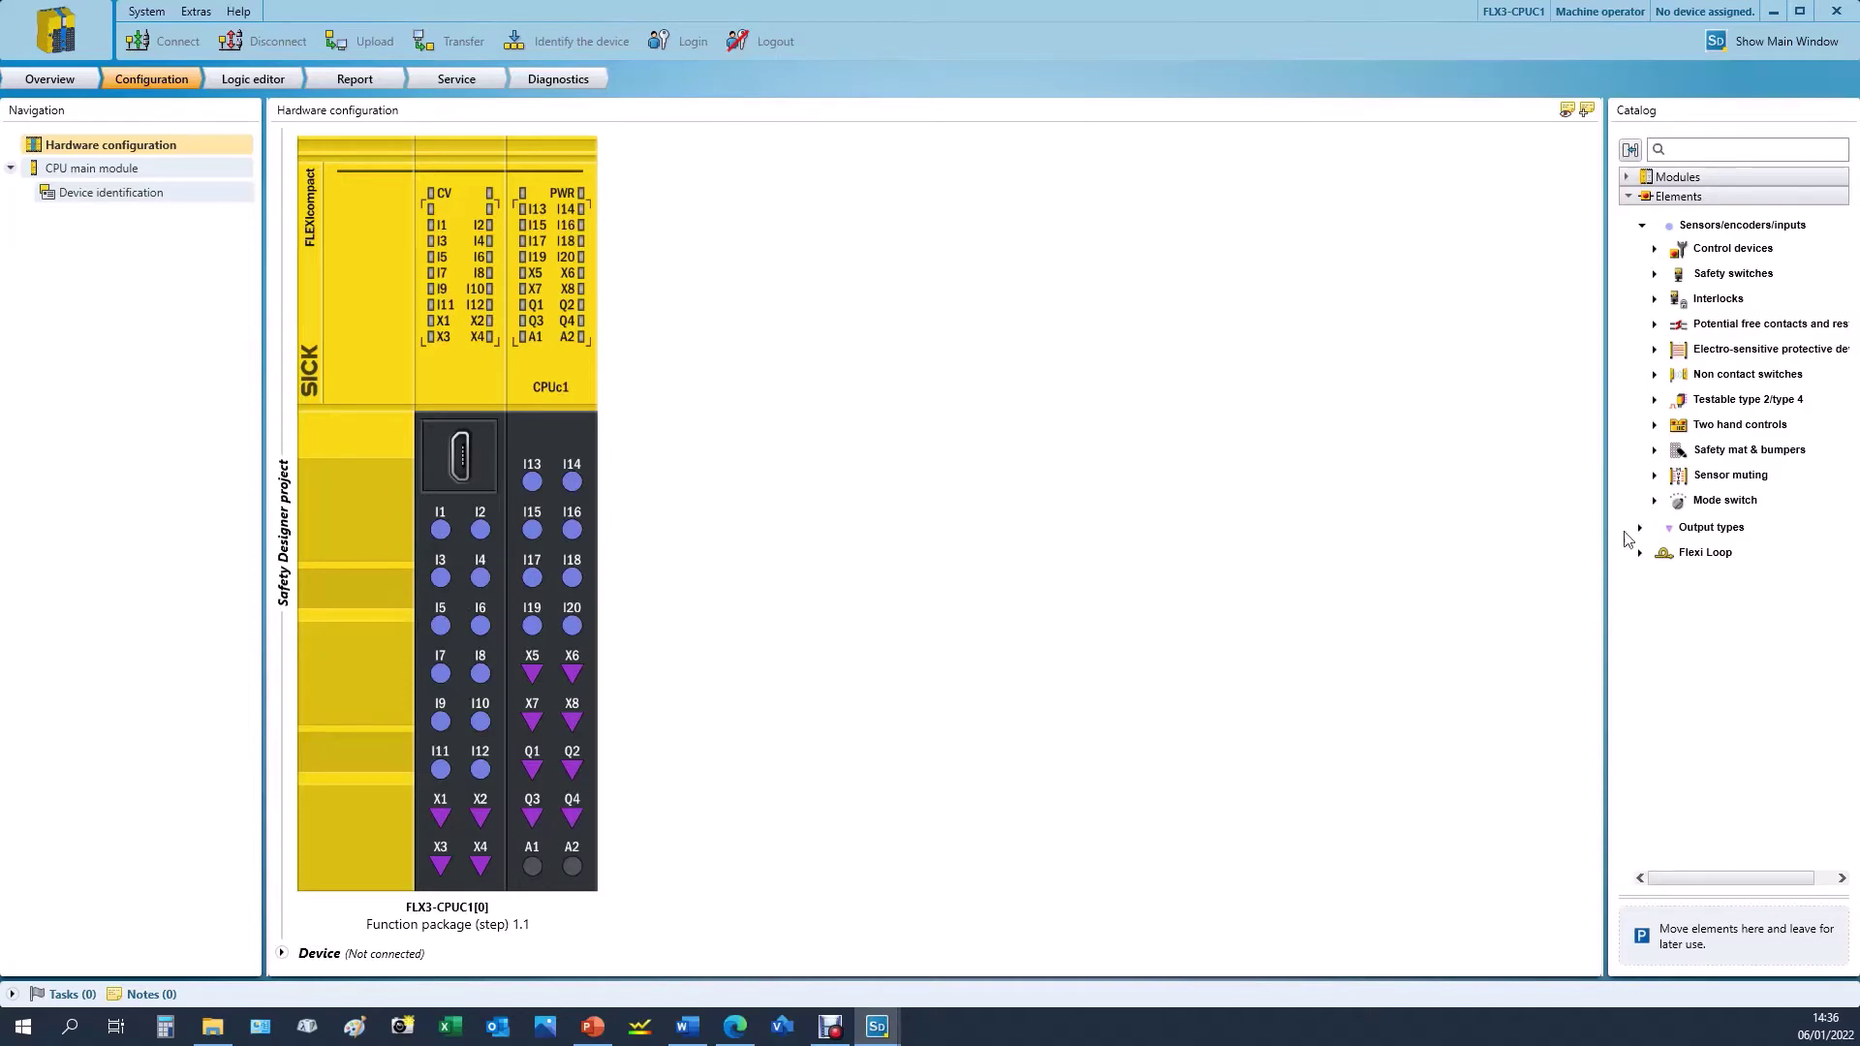
- Assign a dual-channel E-Stop ES21 to inputs I1/I2 and check its X1/X2 test outputs
left_click(1655, 250)
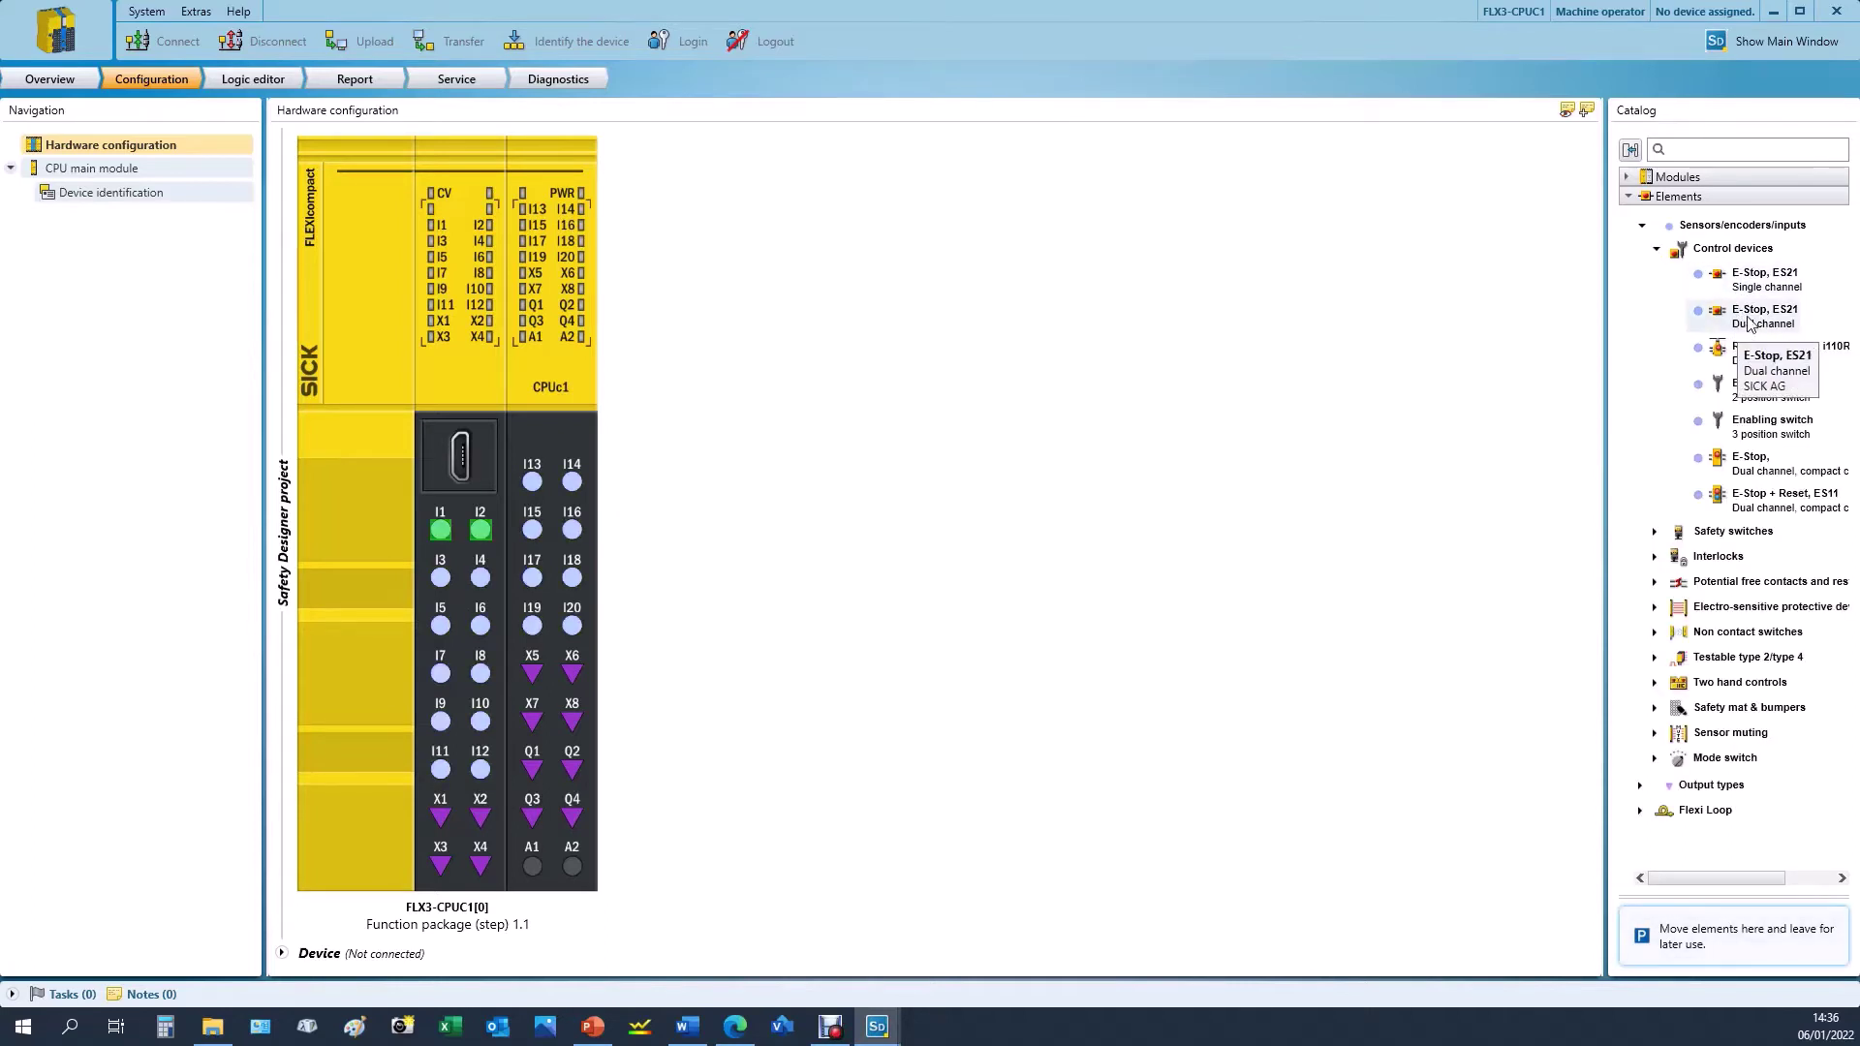
left_click_drag(1749, 324, 444, 529)
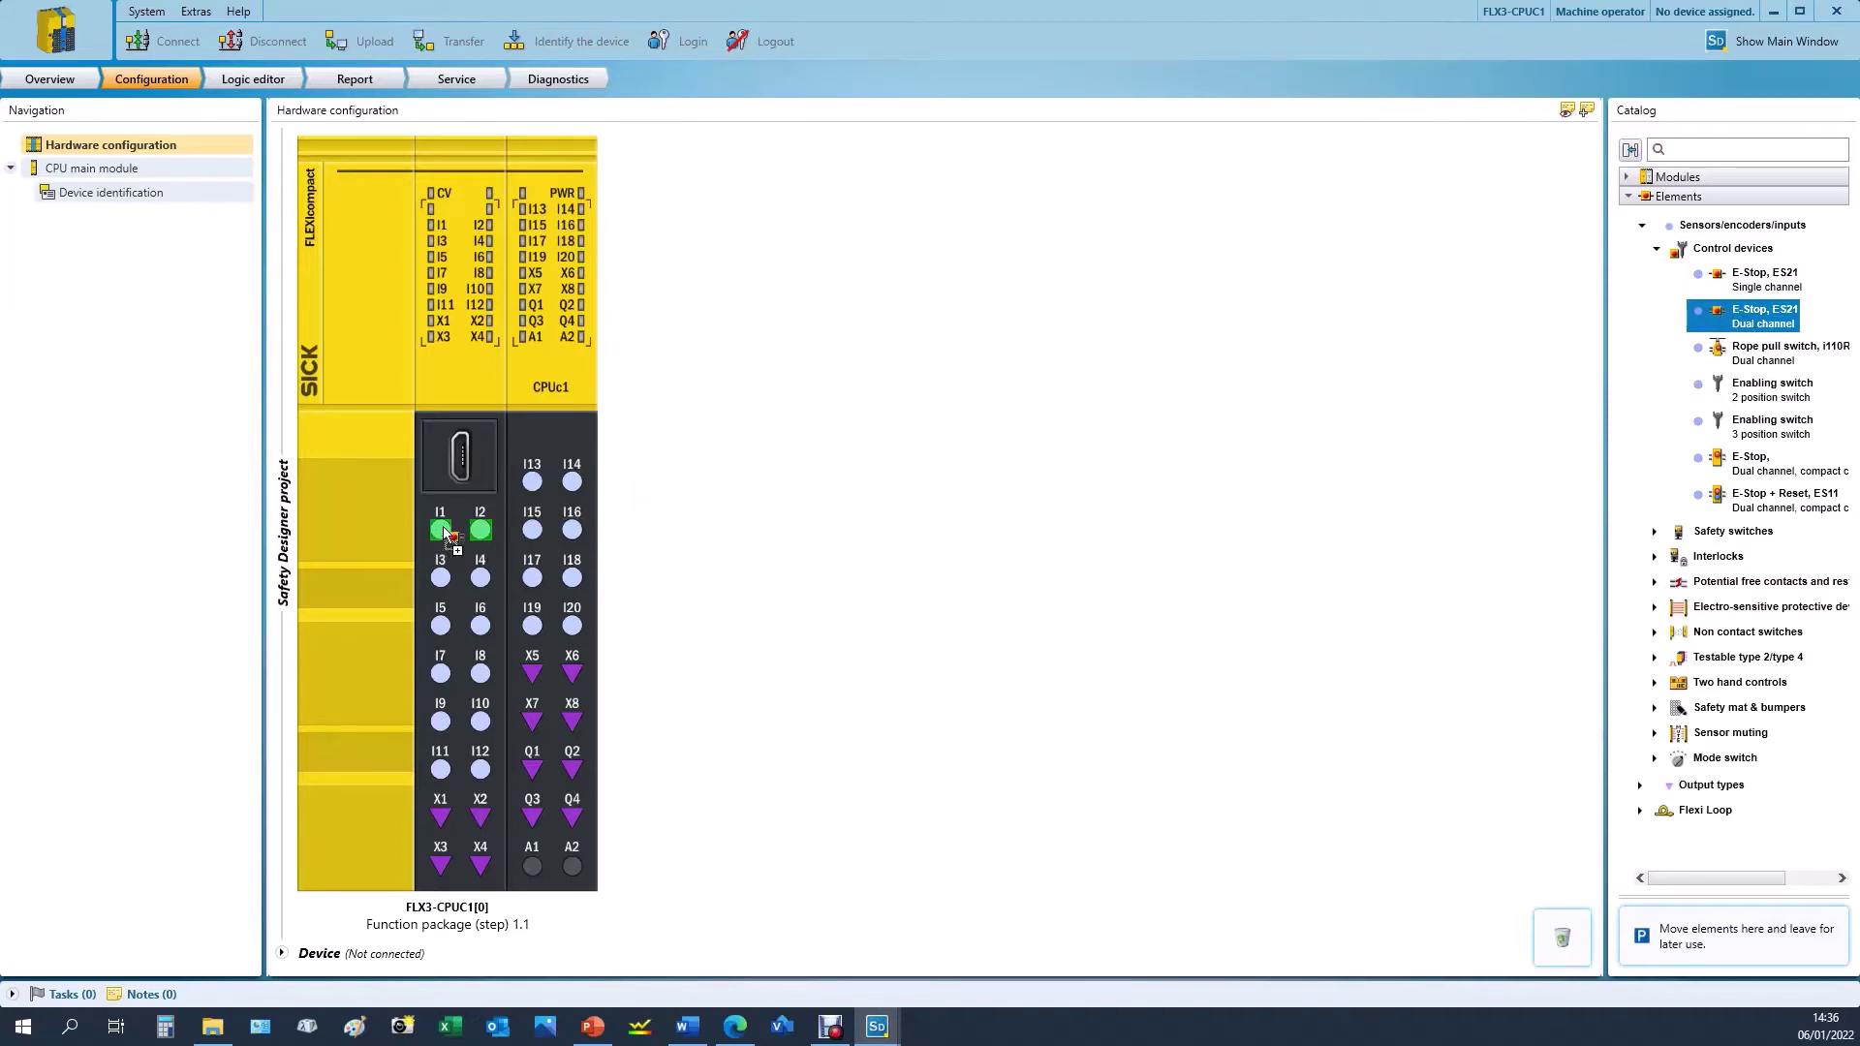
left_click_drag(444, 533, 445, 532)
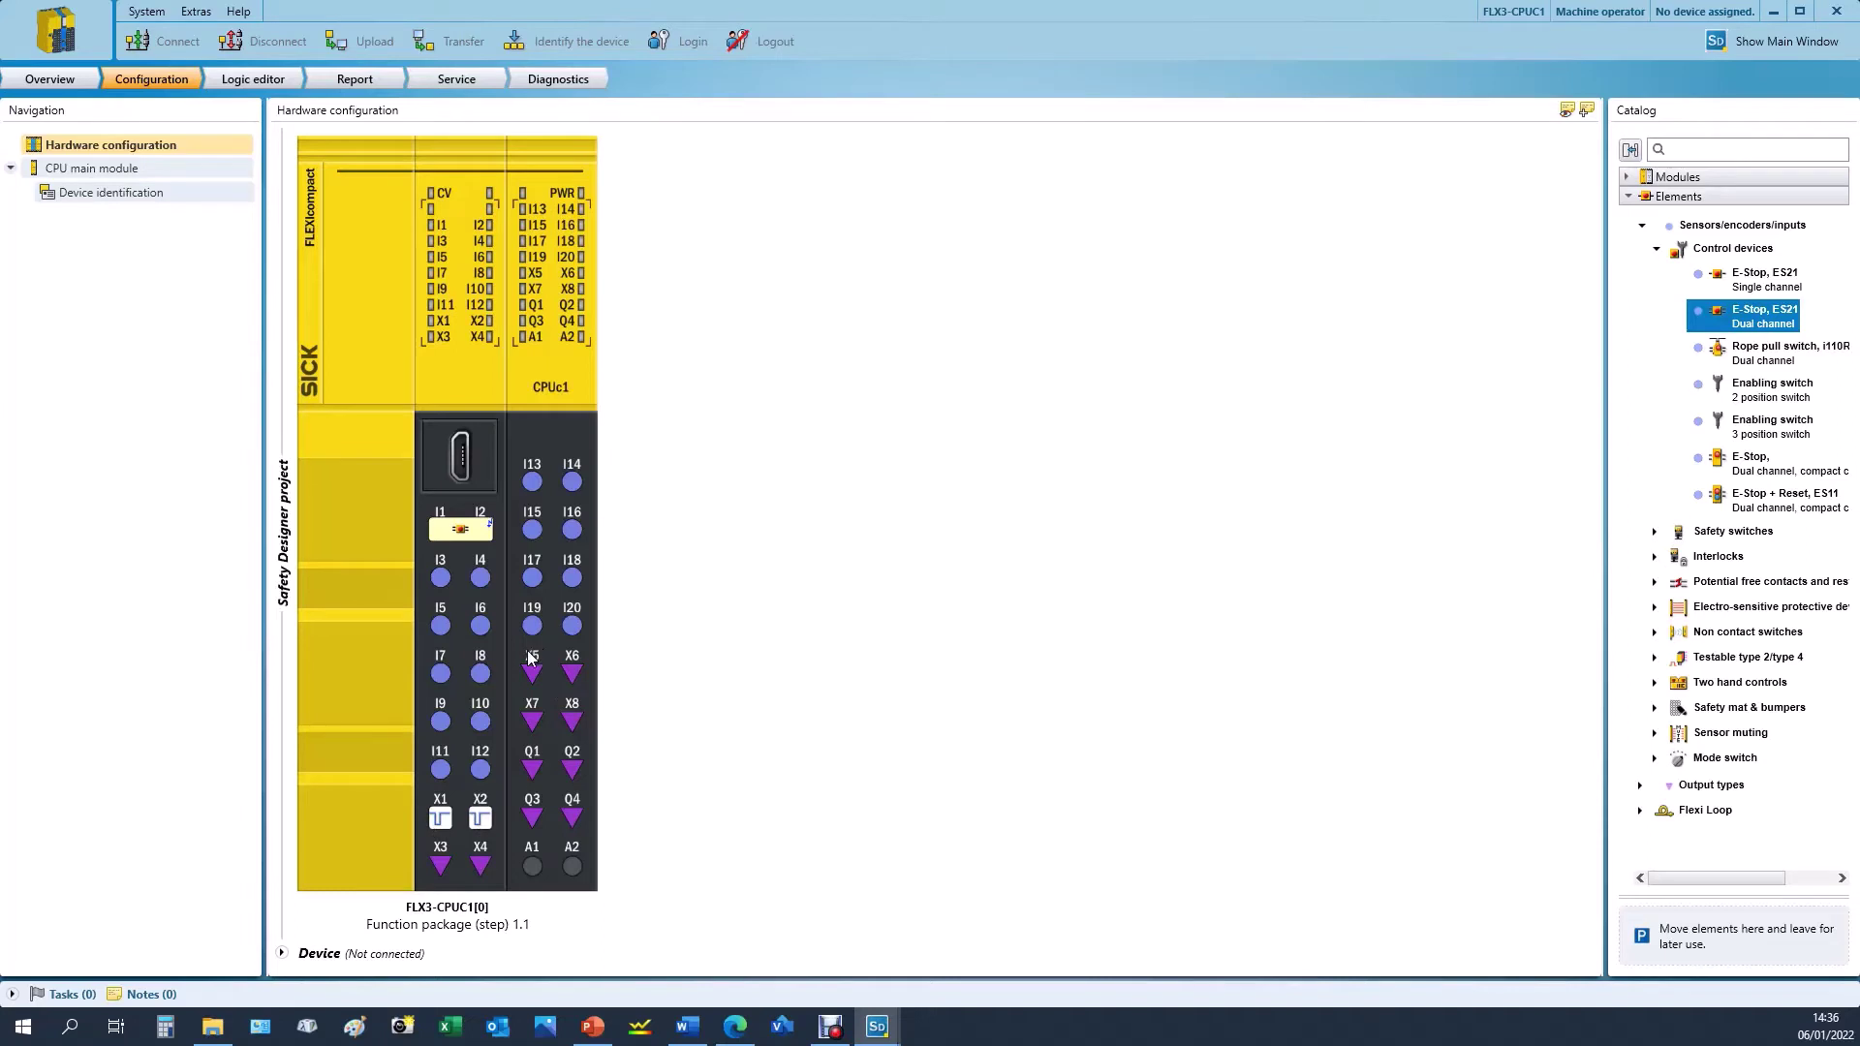
left_click(442, 823)
- Place STR1 non-contact switches on input pairs I3/I4, I5/I6 and I7/I8
left_click(1654, 632)
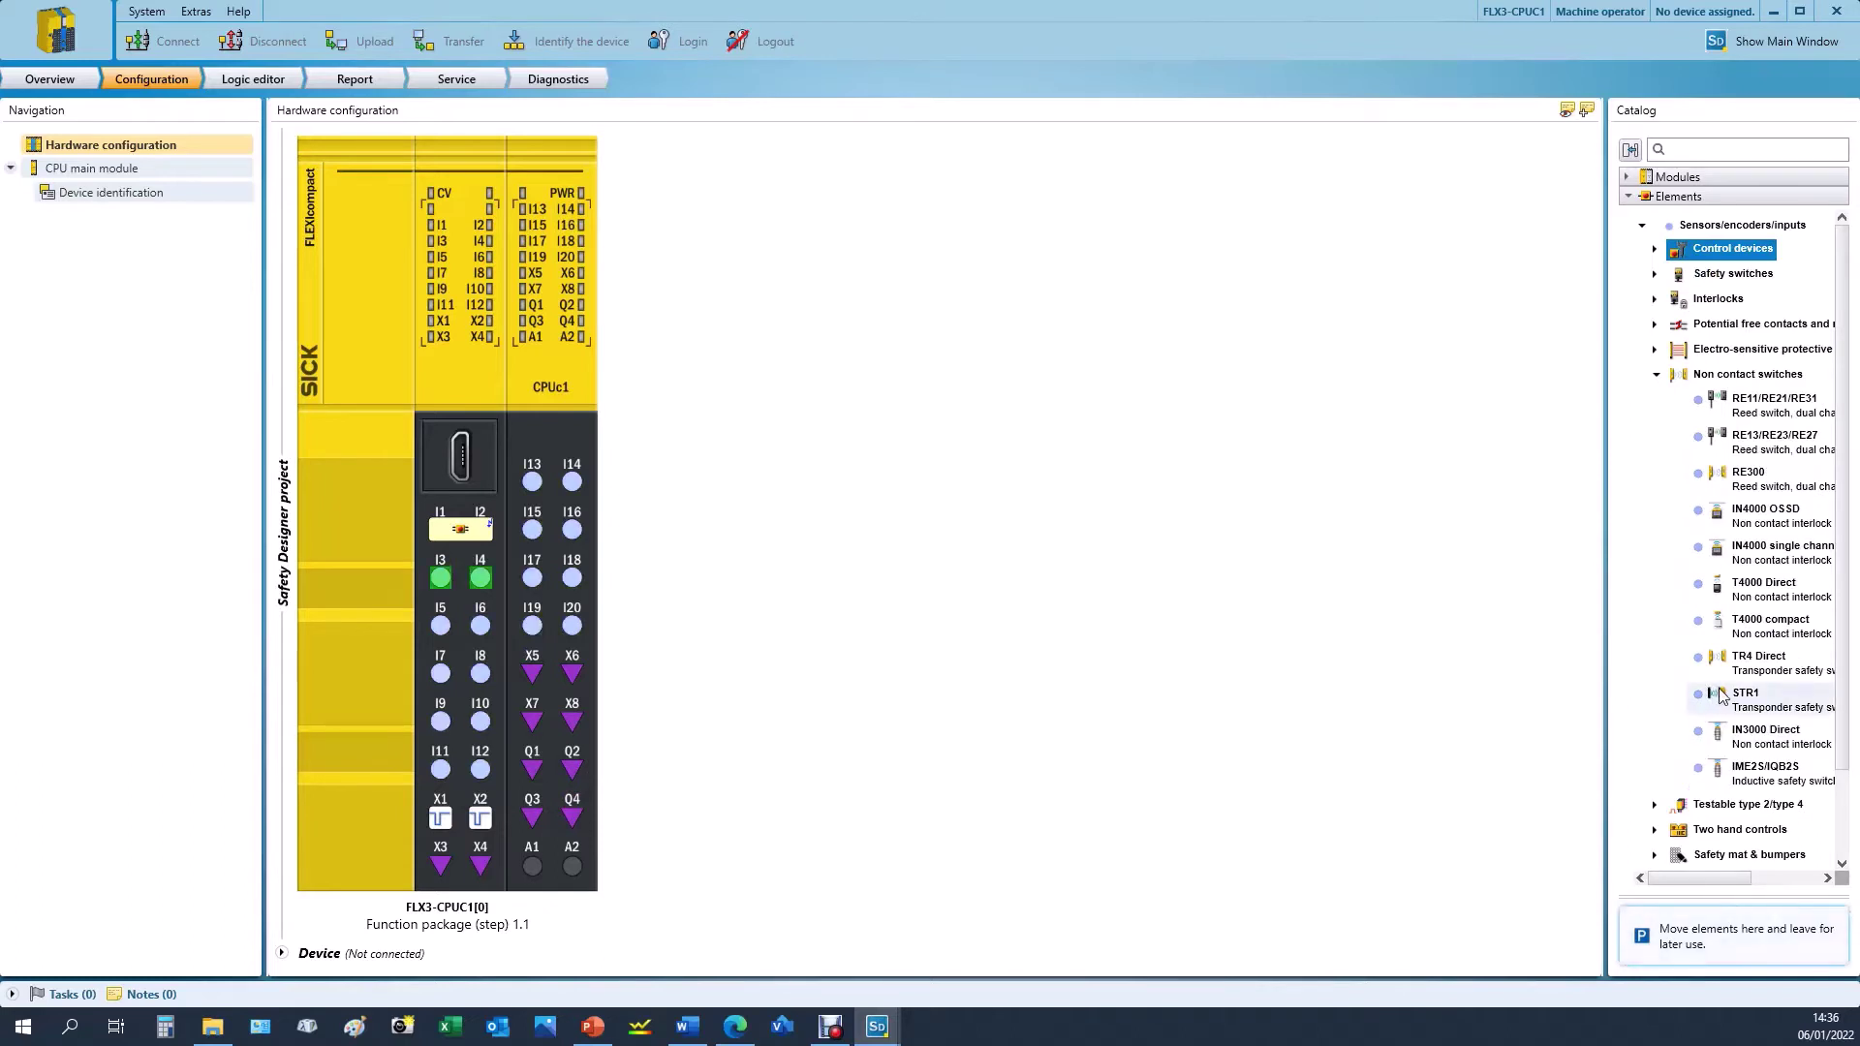
left_click_drag(1729, 701, 459, 585)
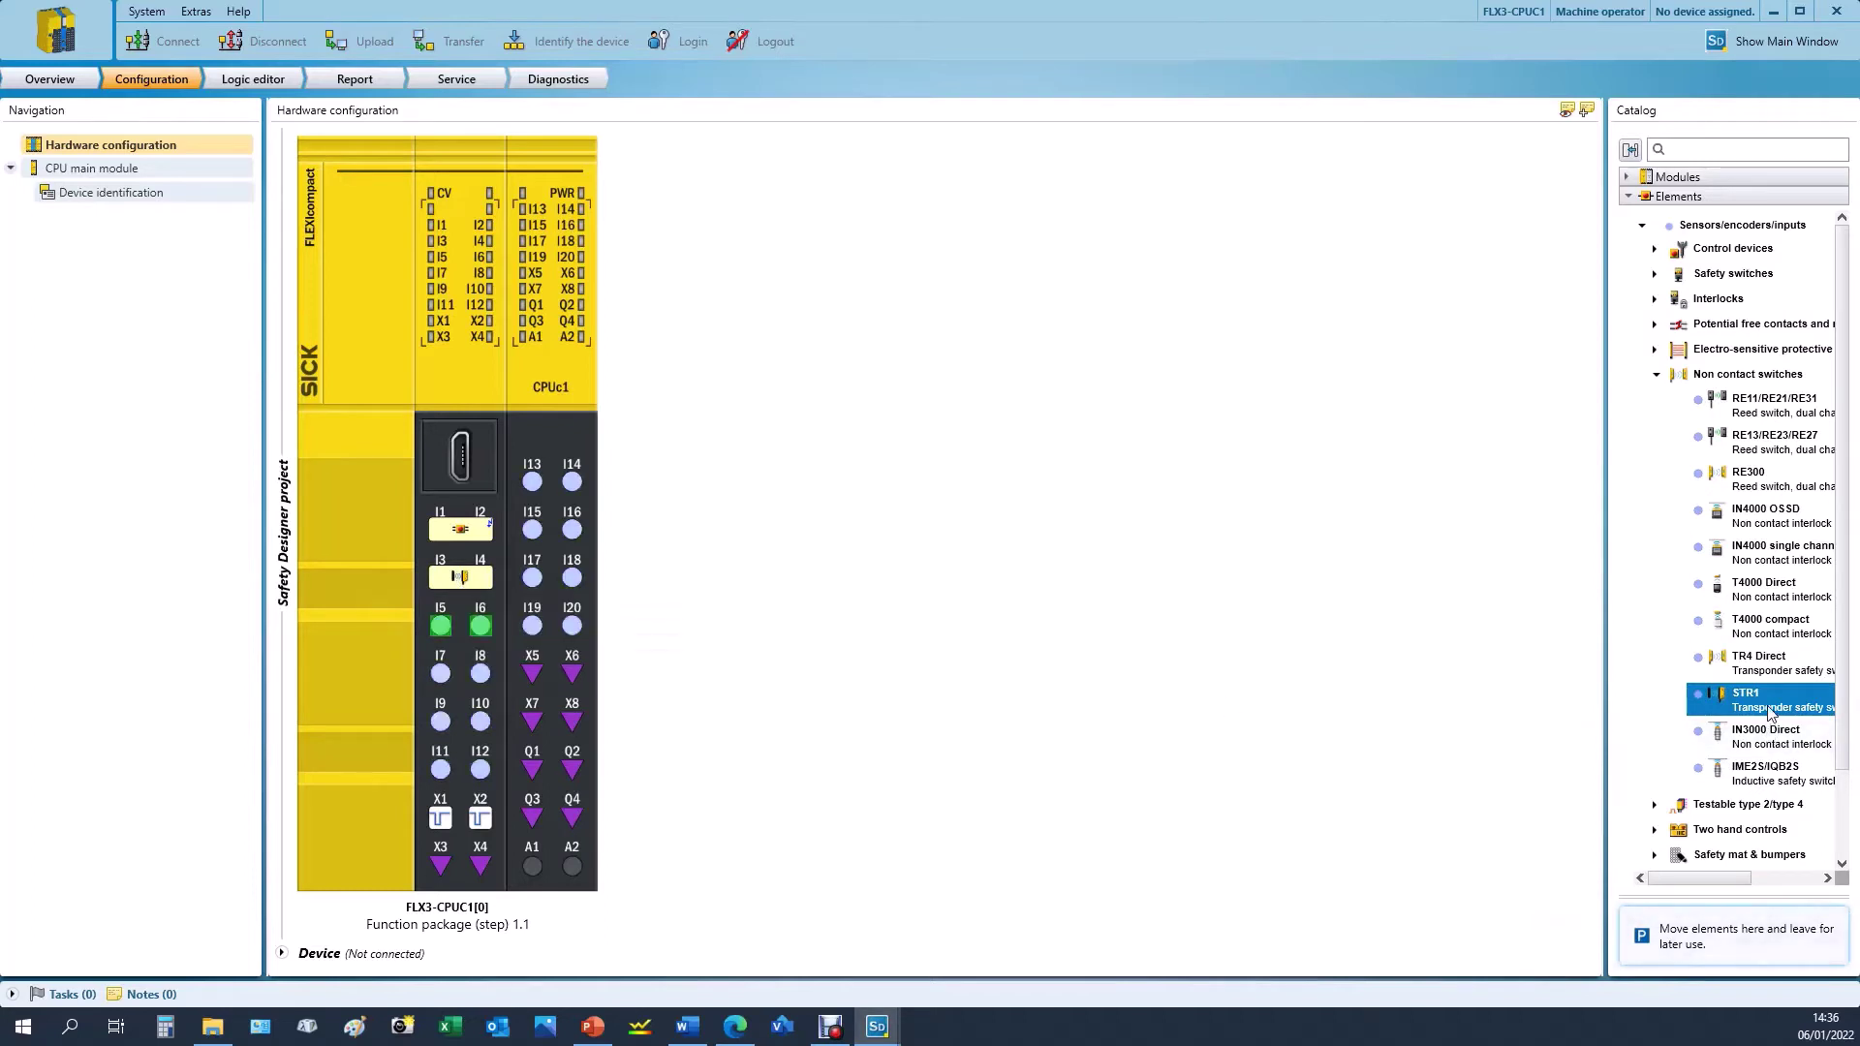
left_click_drag(1739, 700, 451, 640)
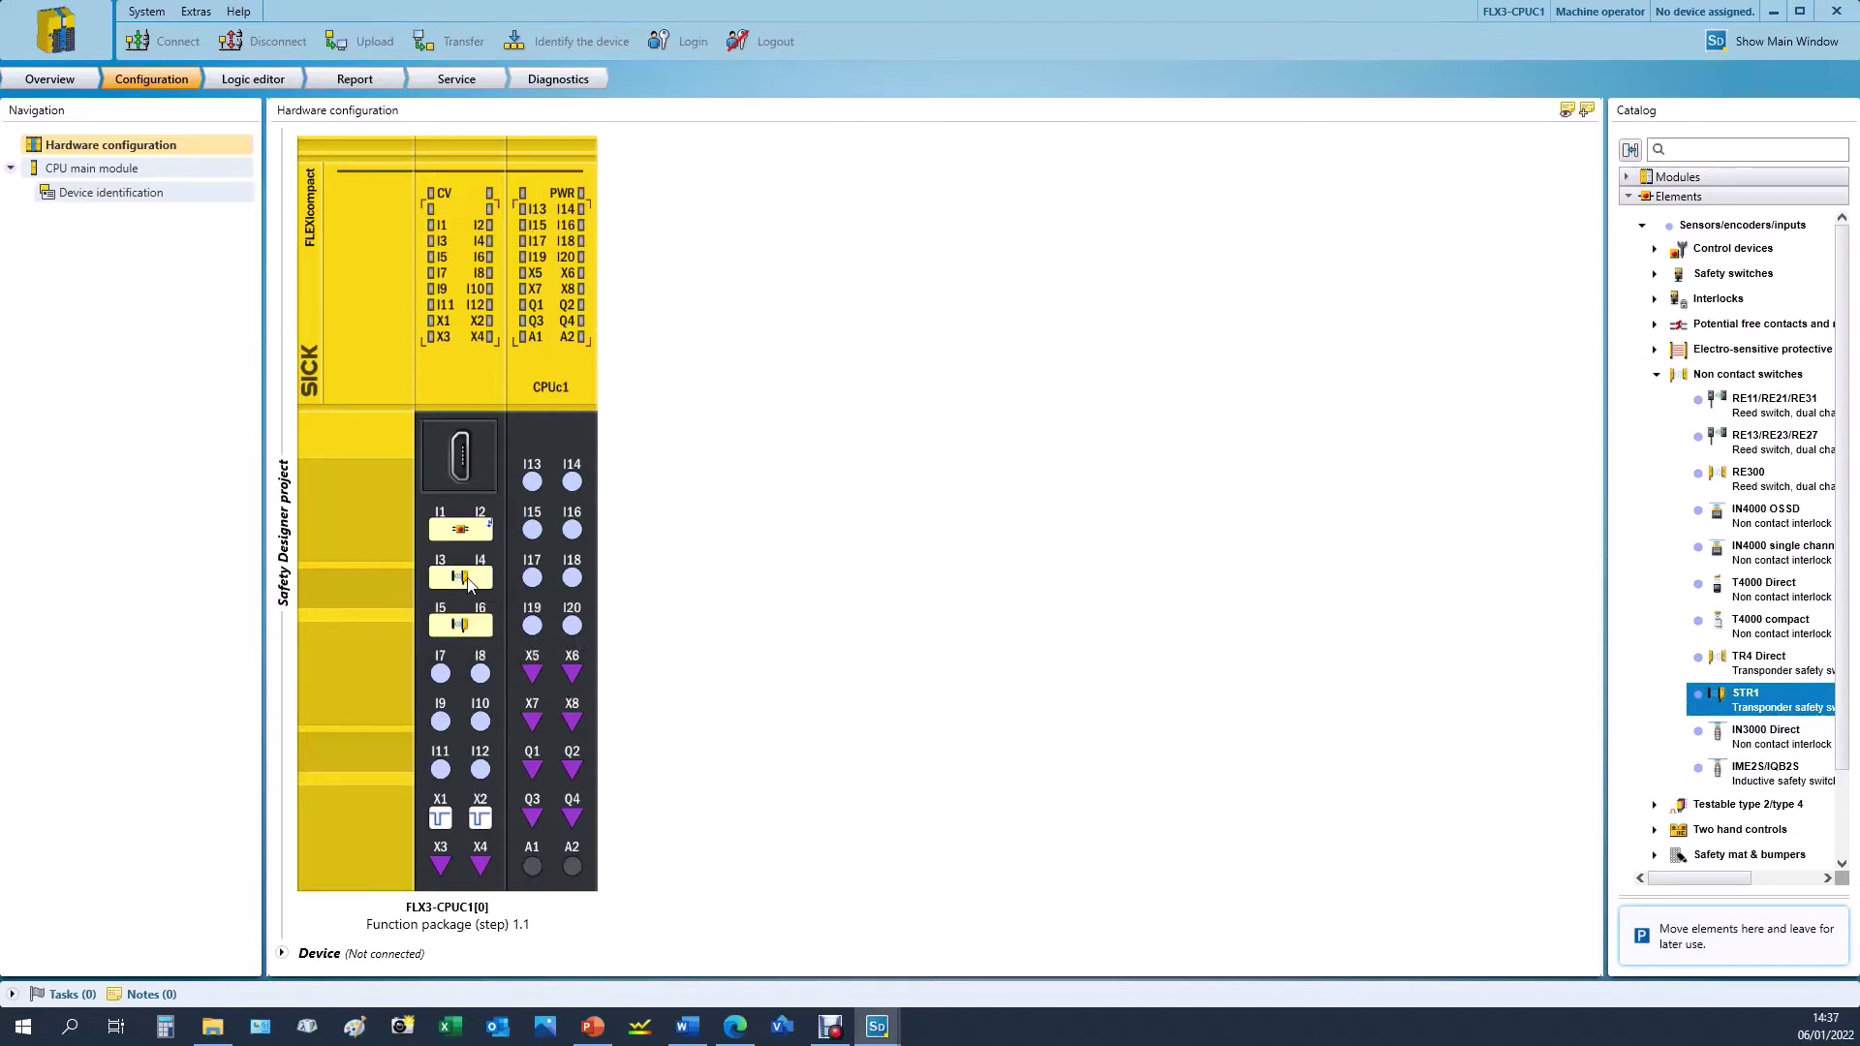
left_click_drag(1745, 697, 462, 676)
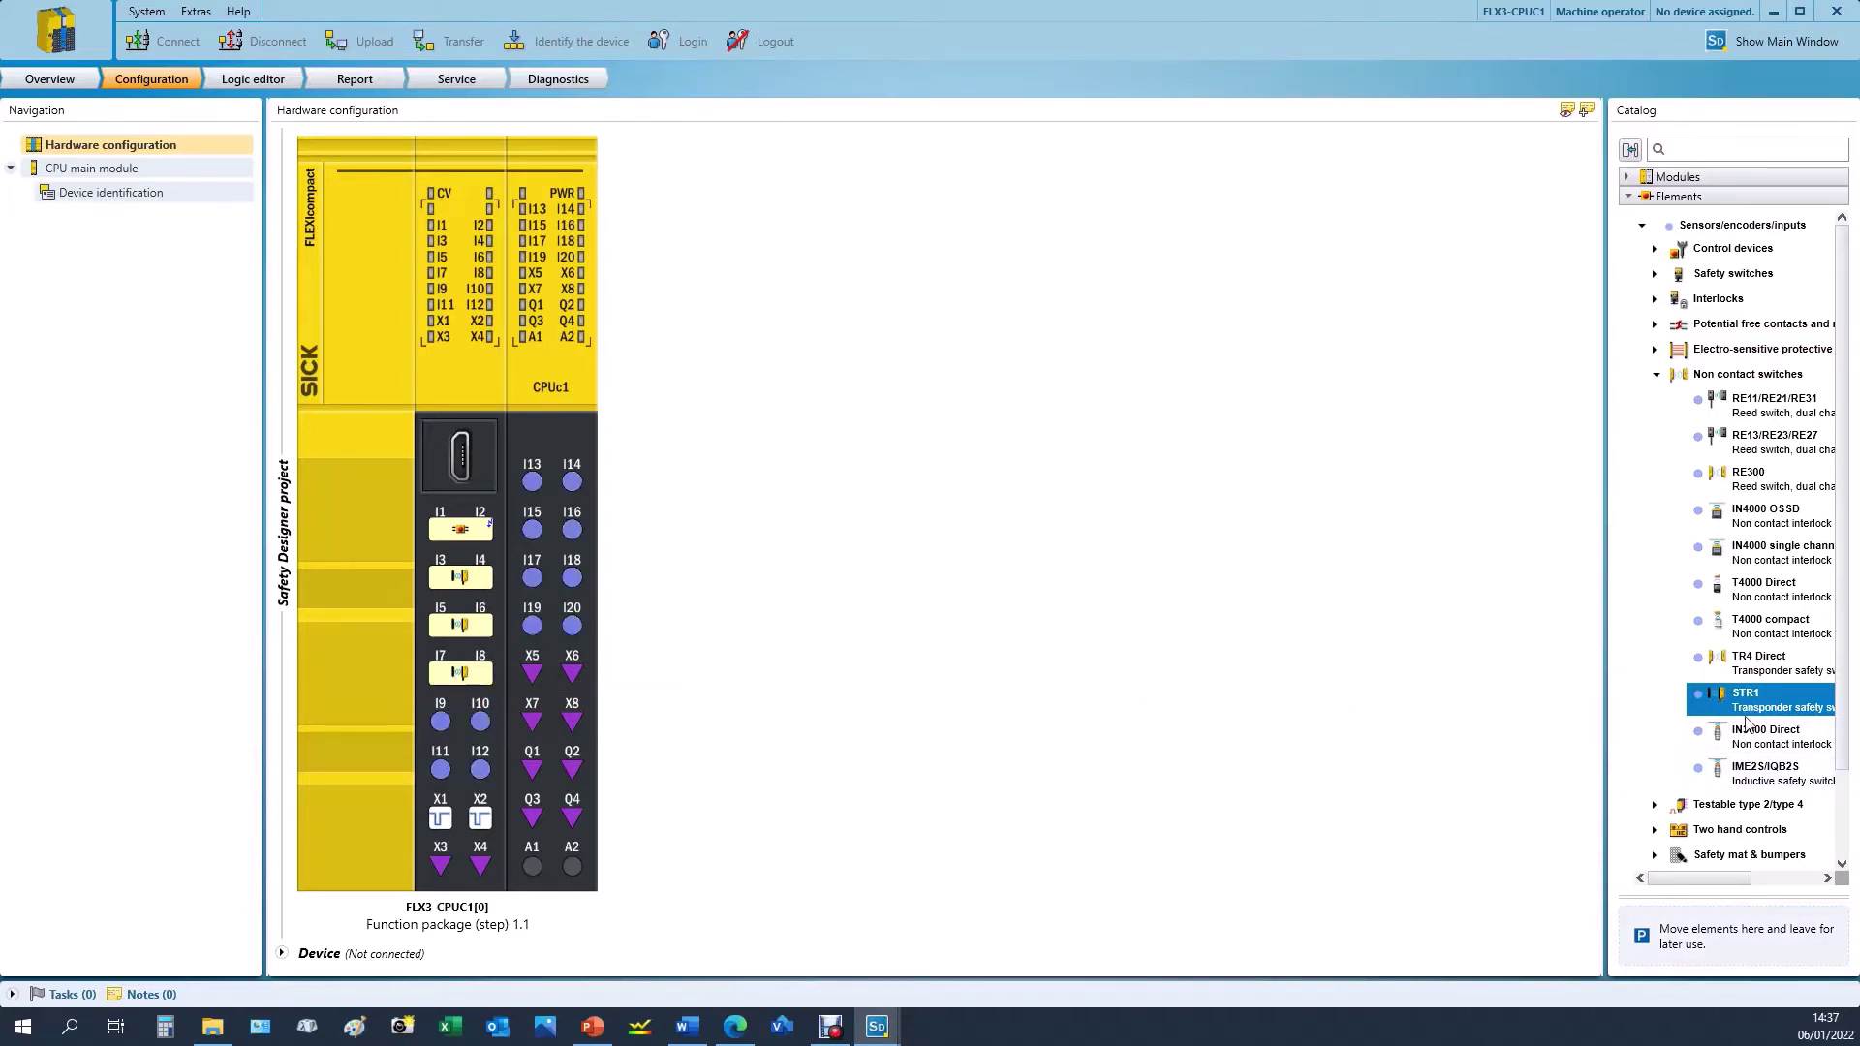
- Assign Lamp (LED) outputs from Electrical symbols to test outputs X3 and X4
left_click(1643, 226)
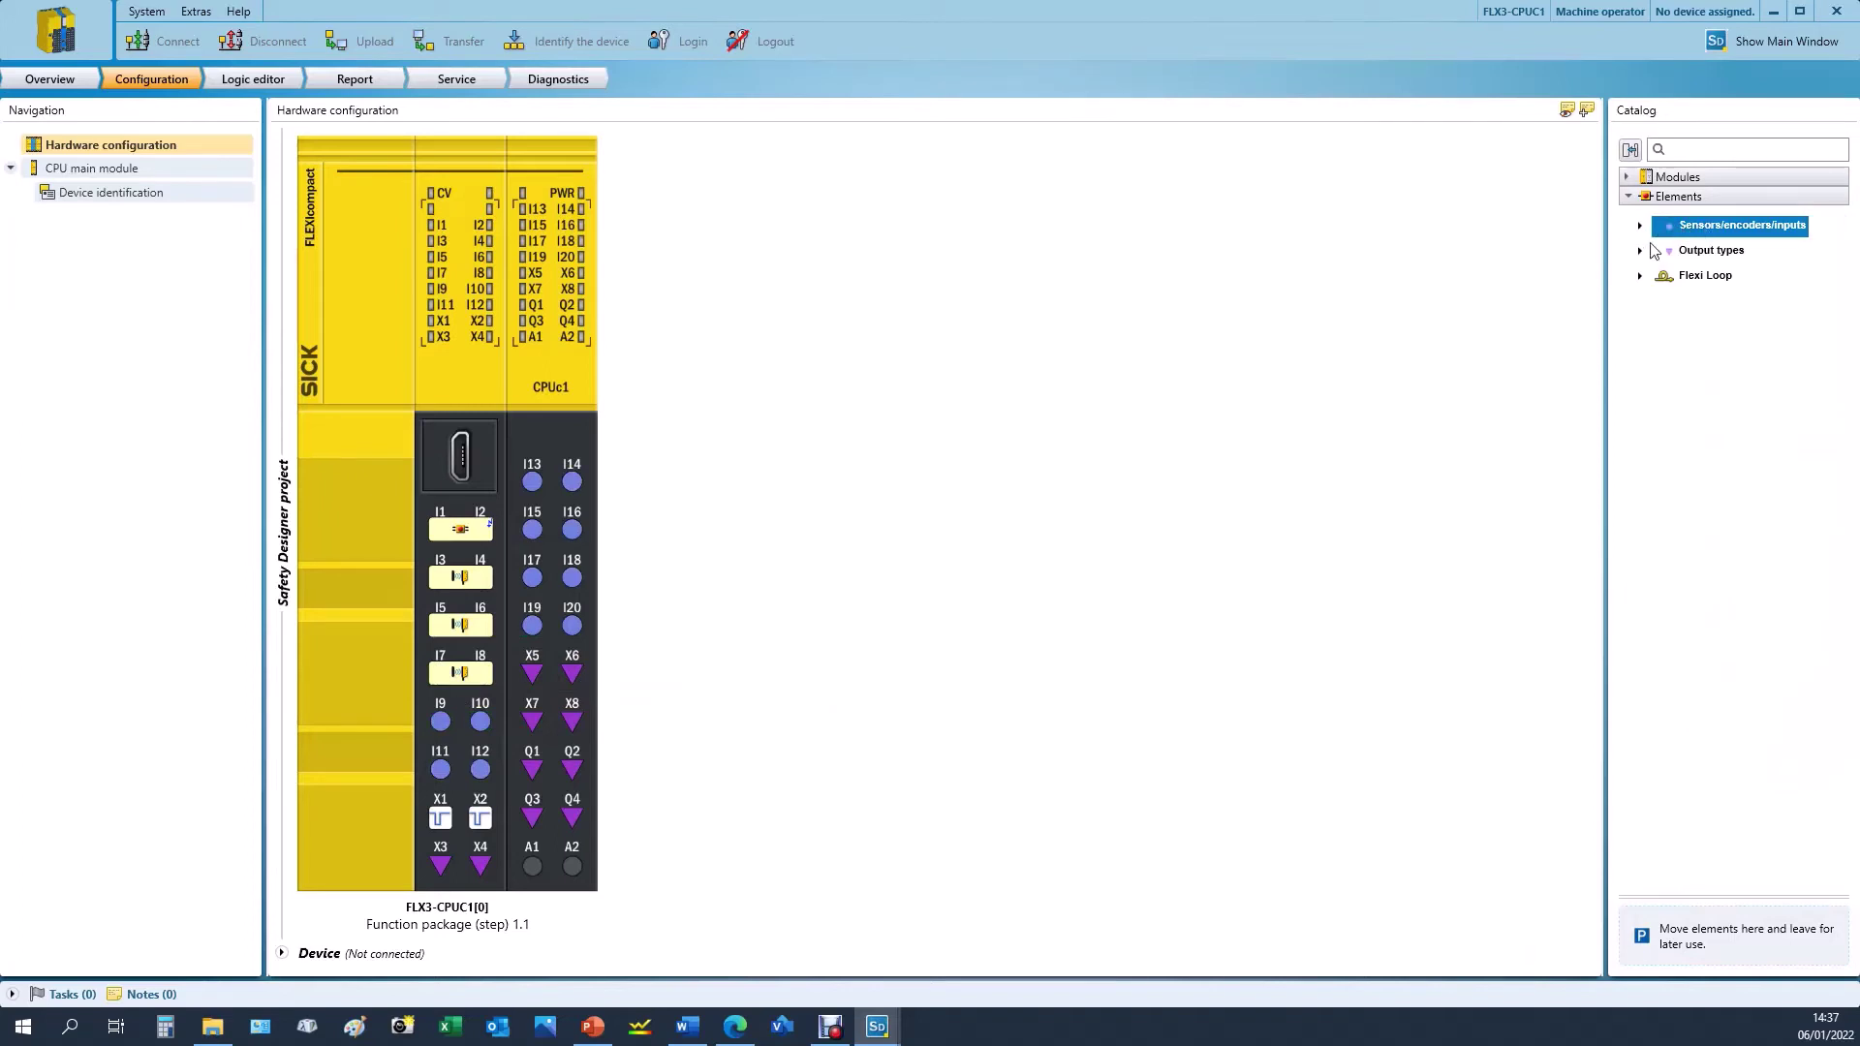
left_click(1640, 253)
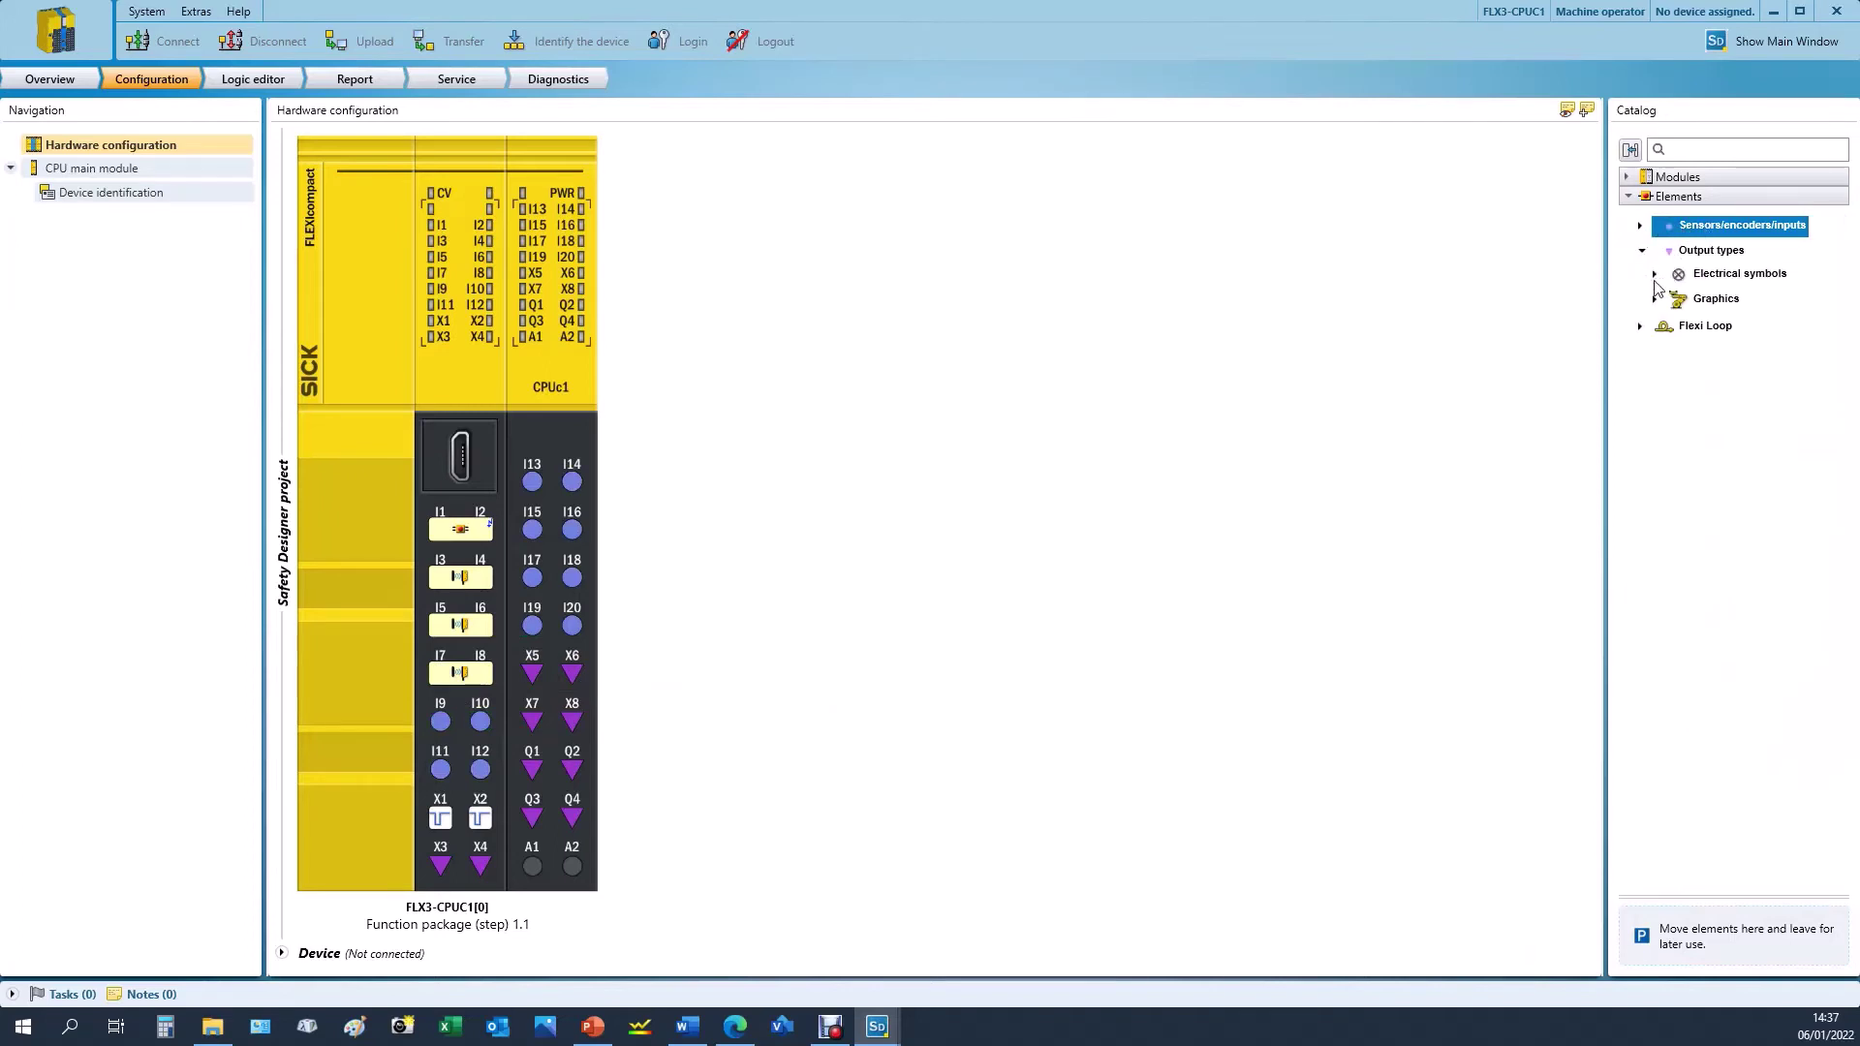
left_click(1656, 275)
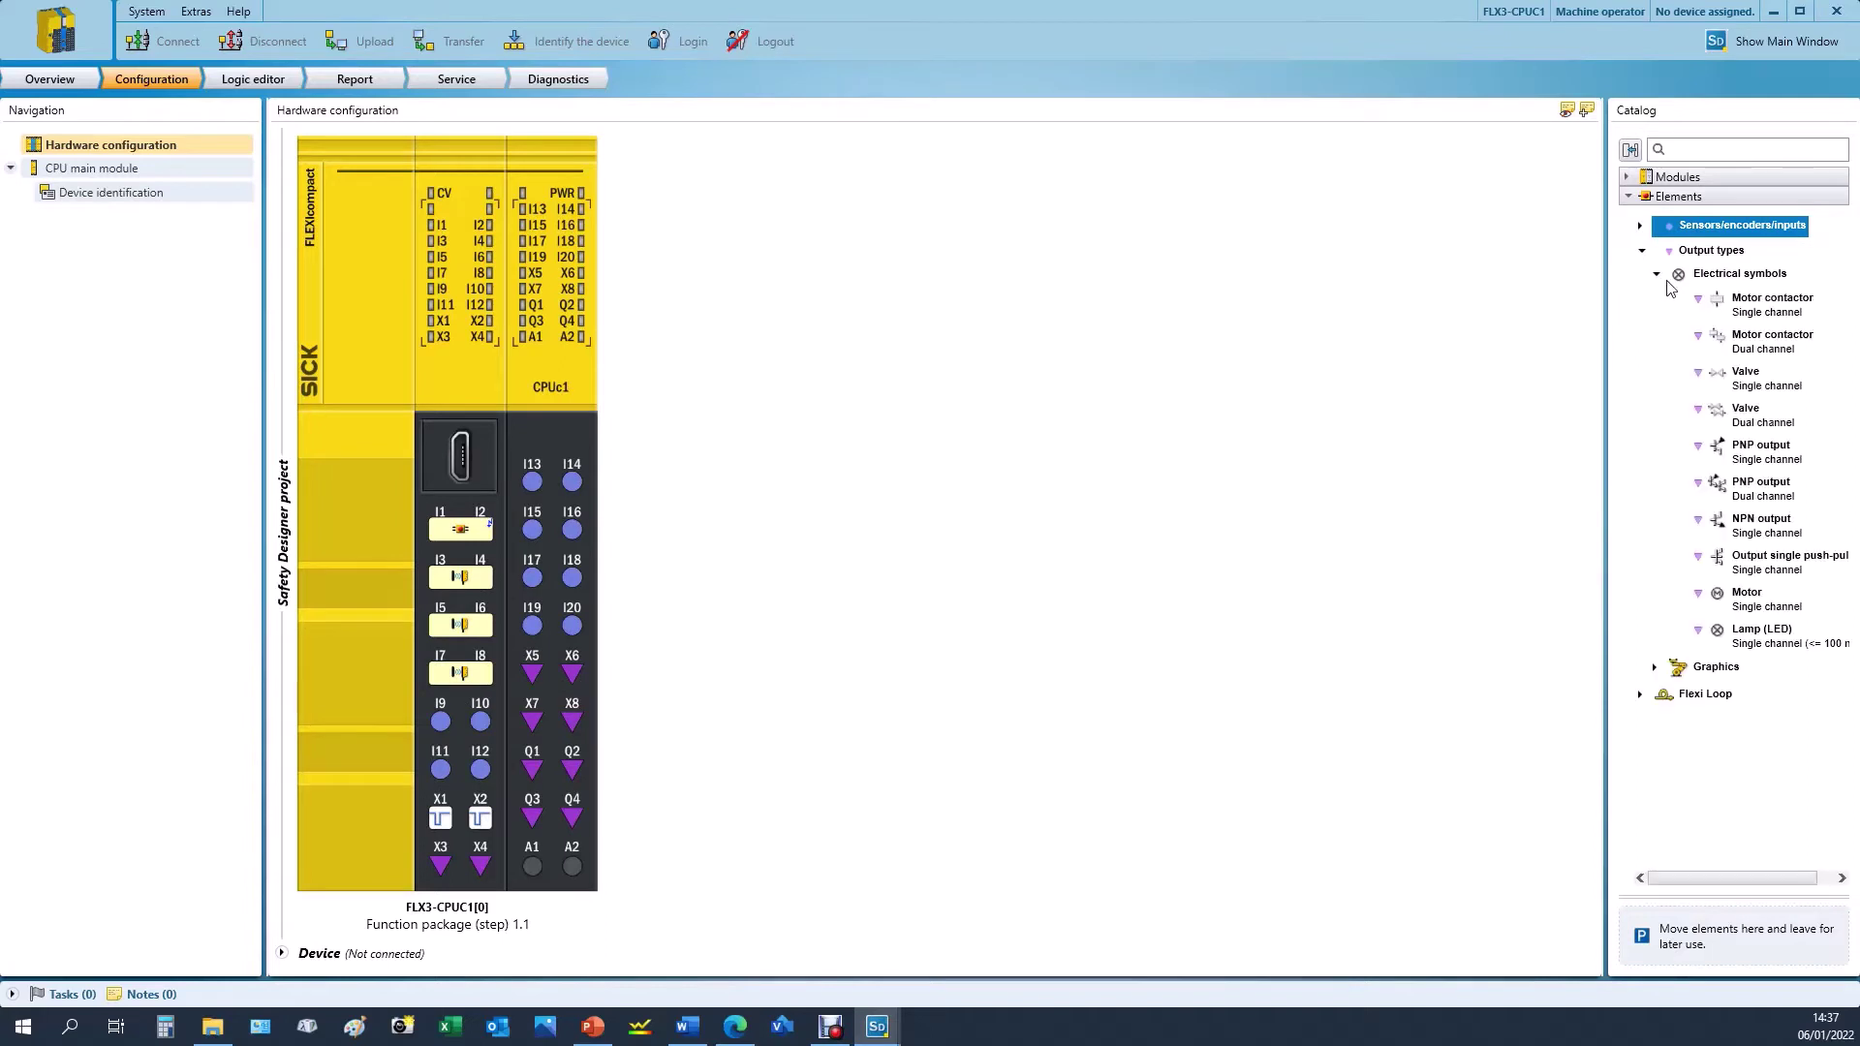
left_click_drag(1758, 635, 440, 866)
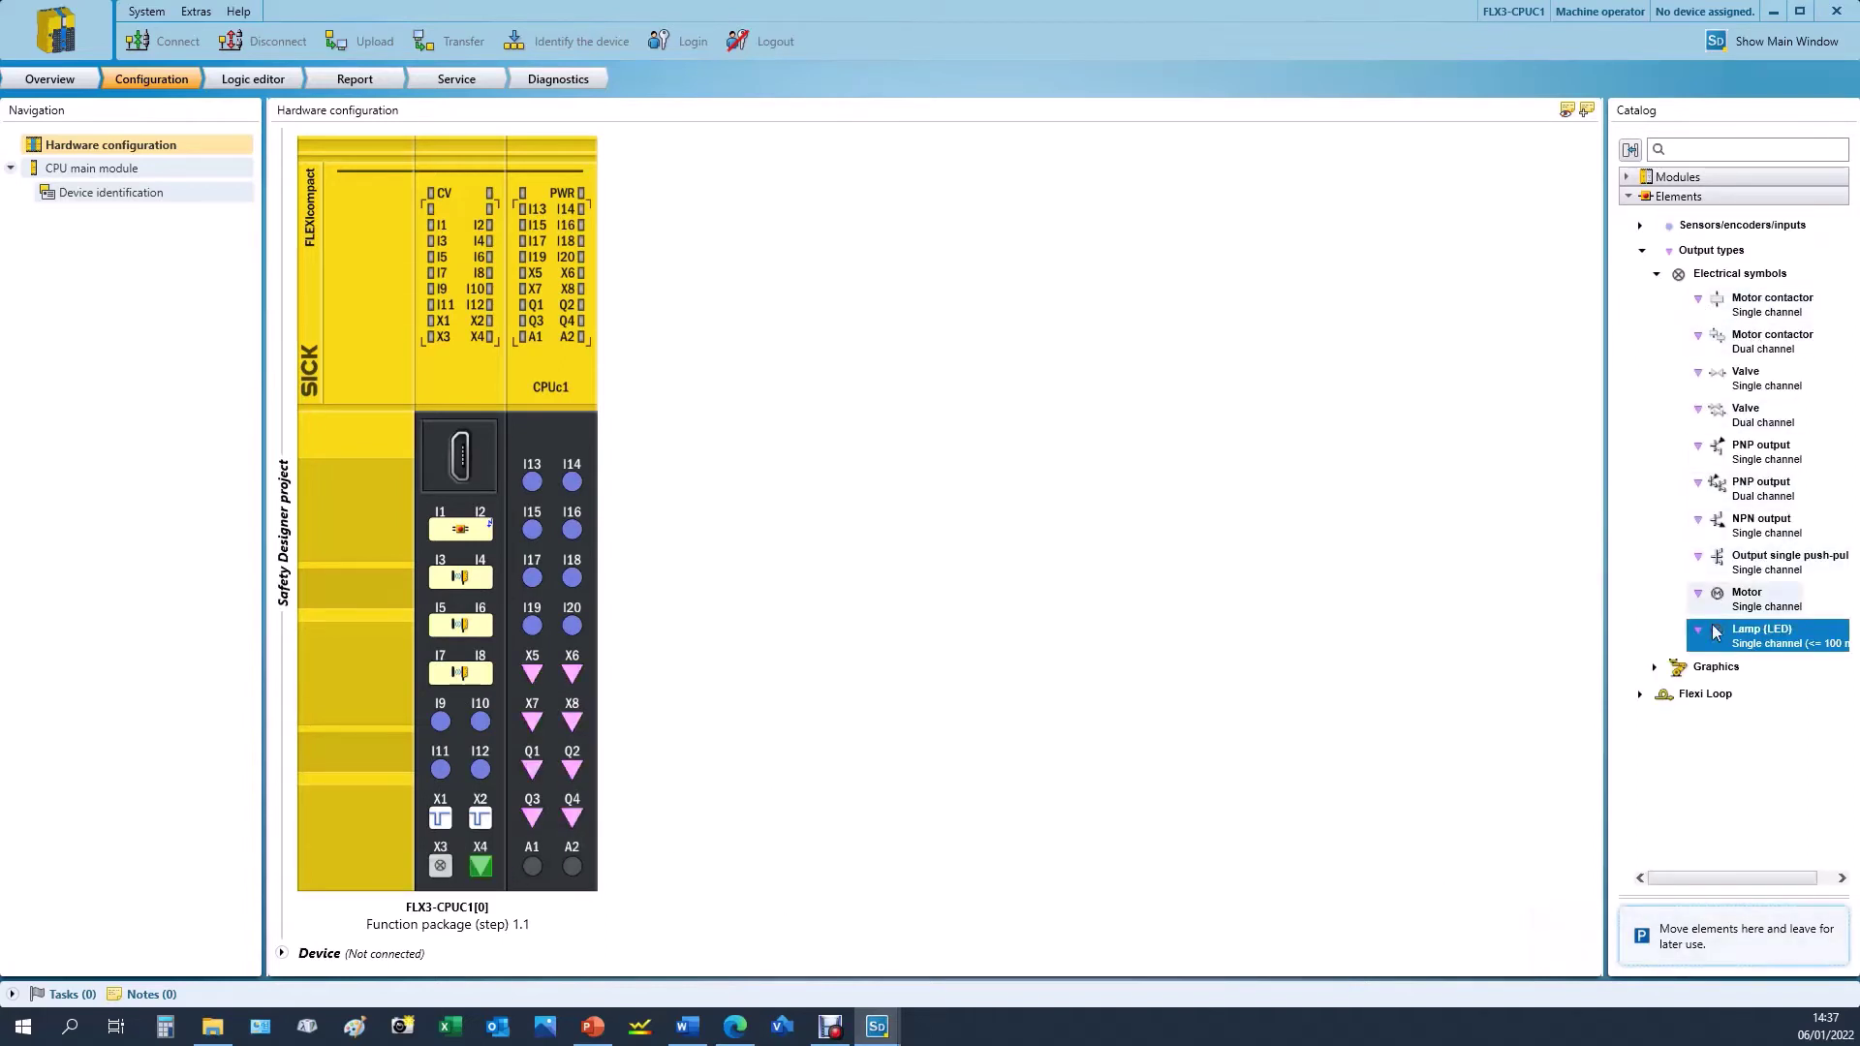
left_click_drag(1723, 642, 475, 870)
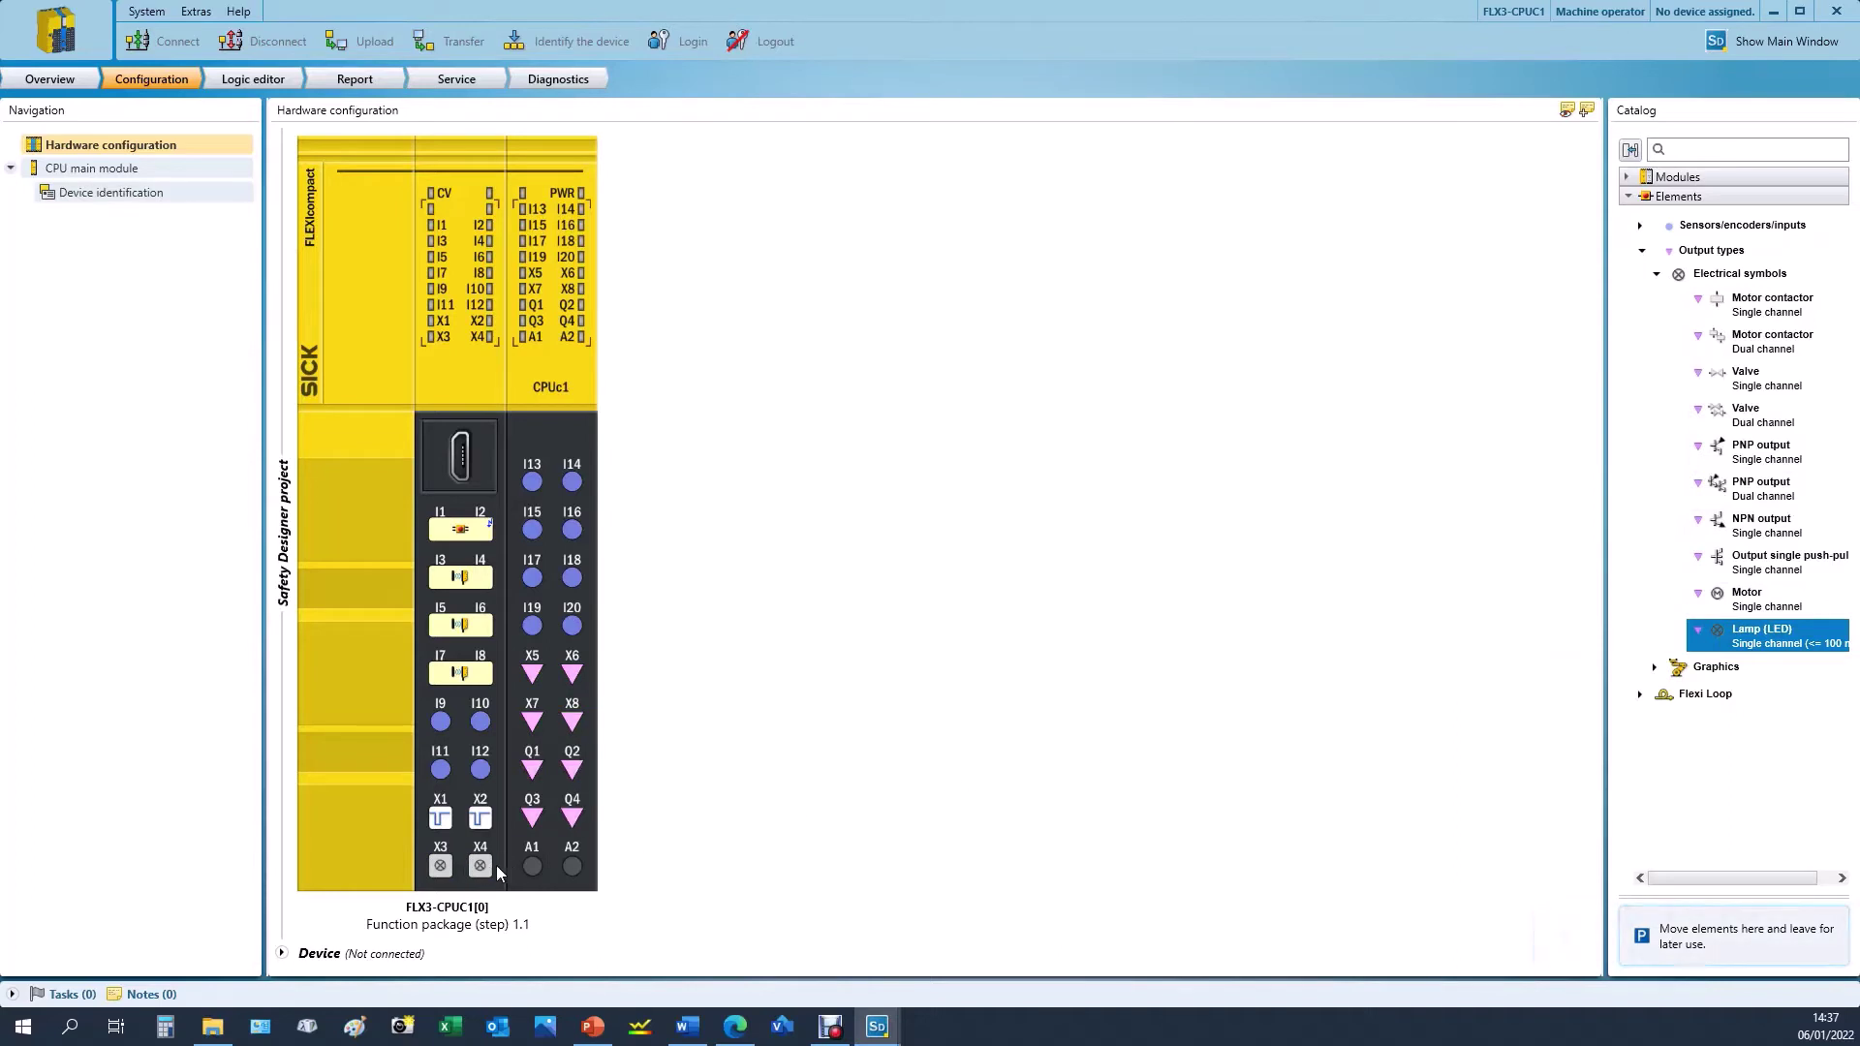
- Assign a dual-channel motor contactor to outputs Q1/Q2
left_click(1658, 275)
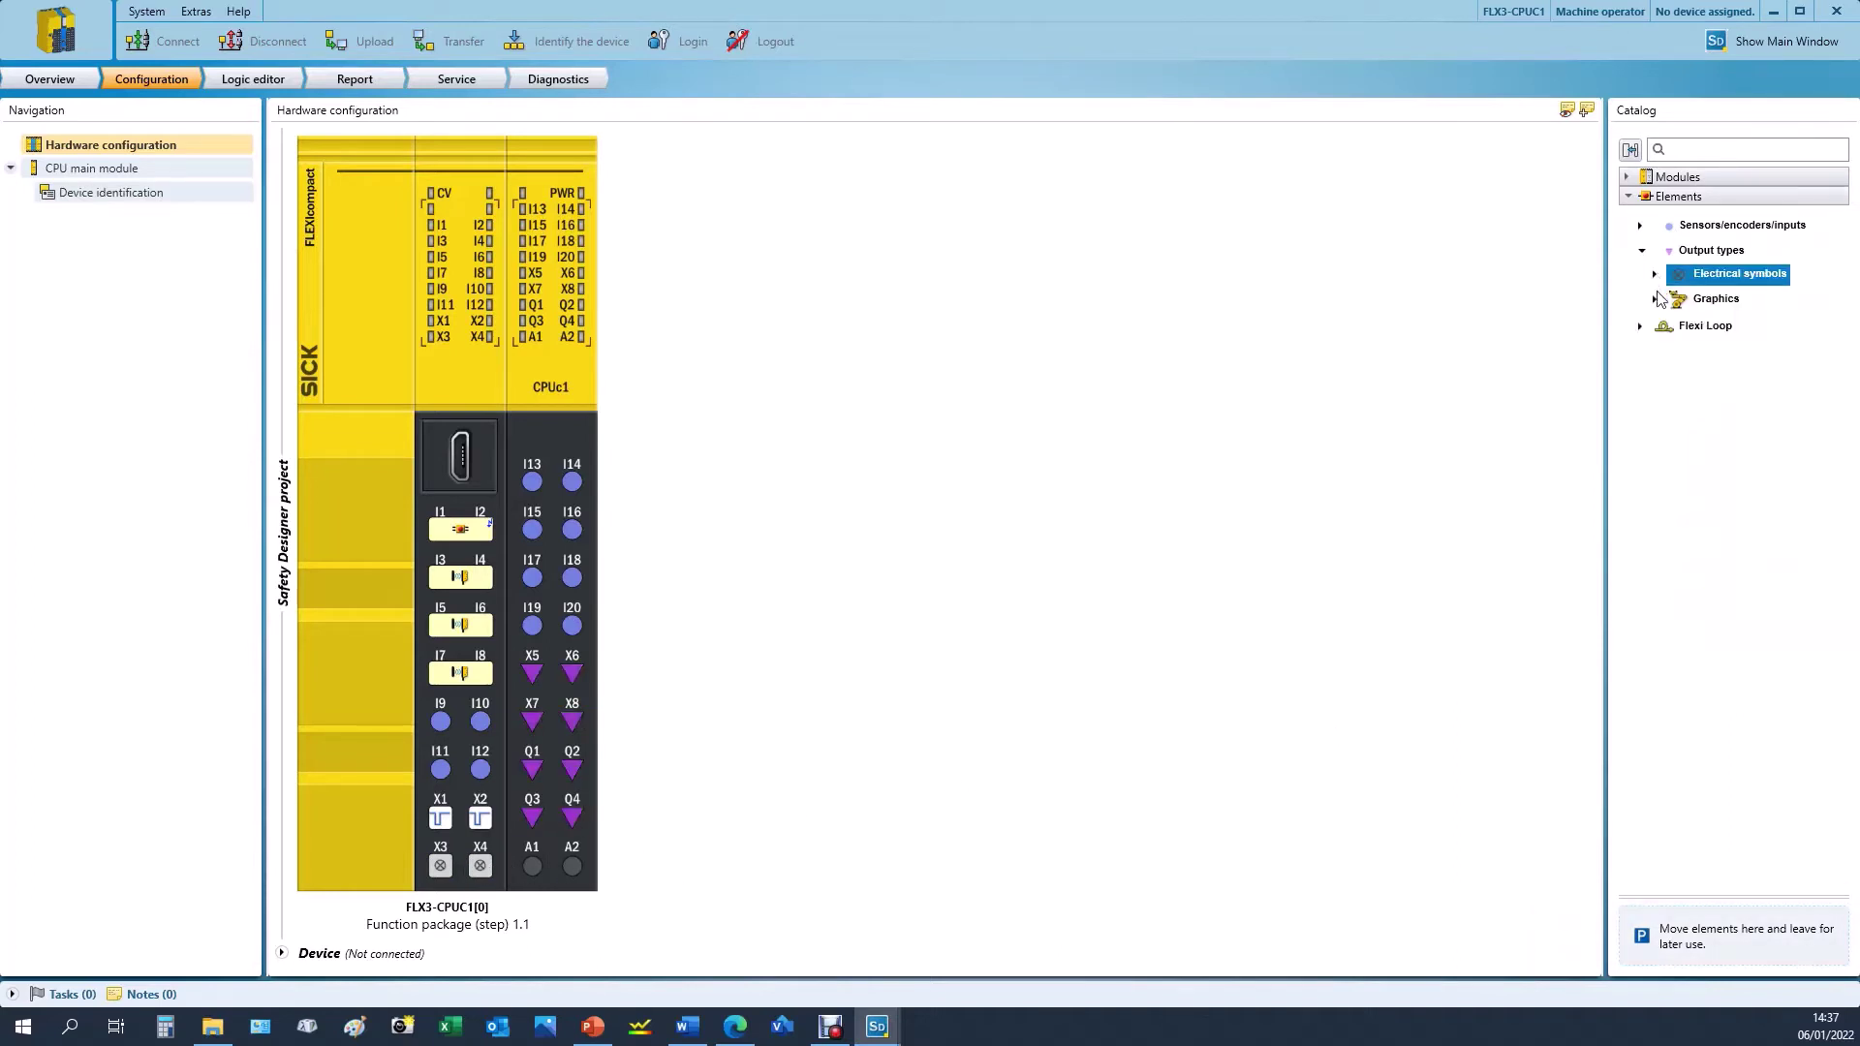
left_click(1658, 298)
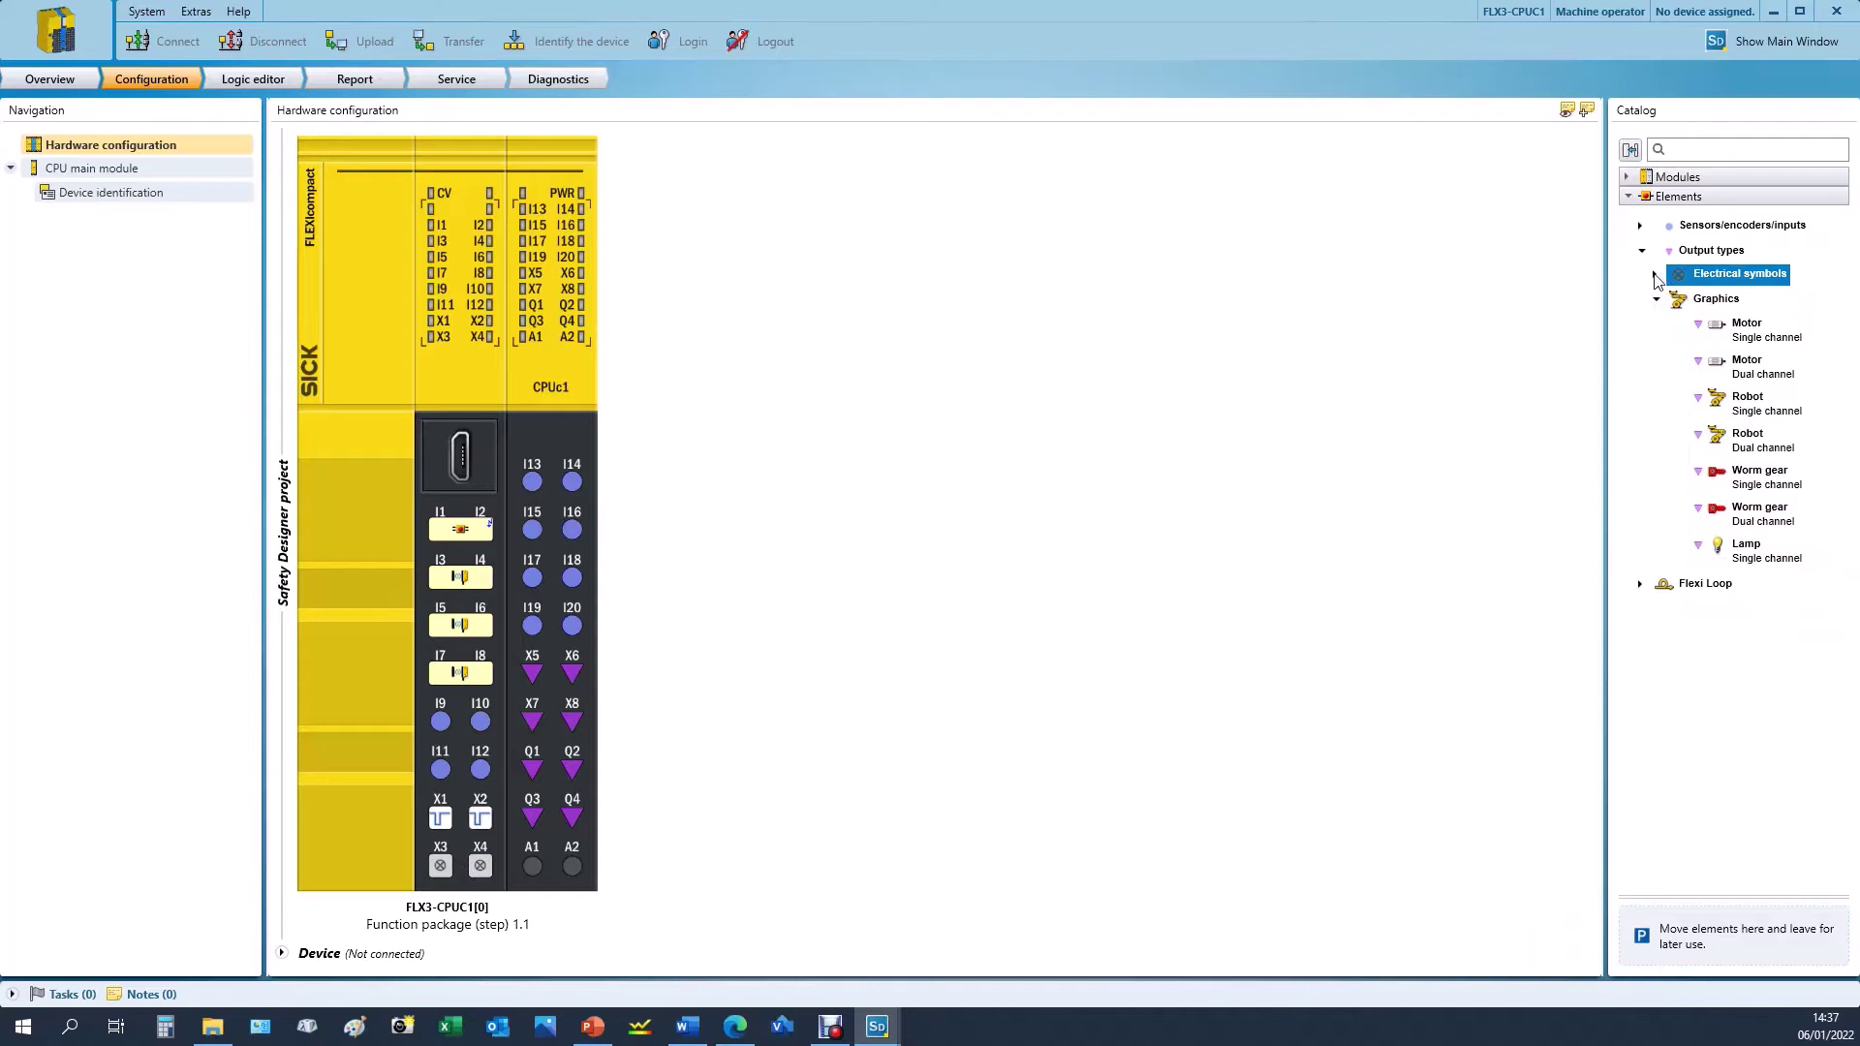
left_click(1656, 275)
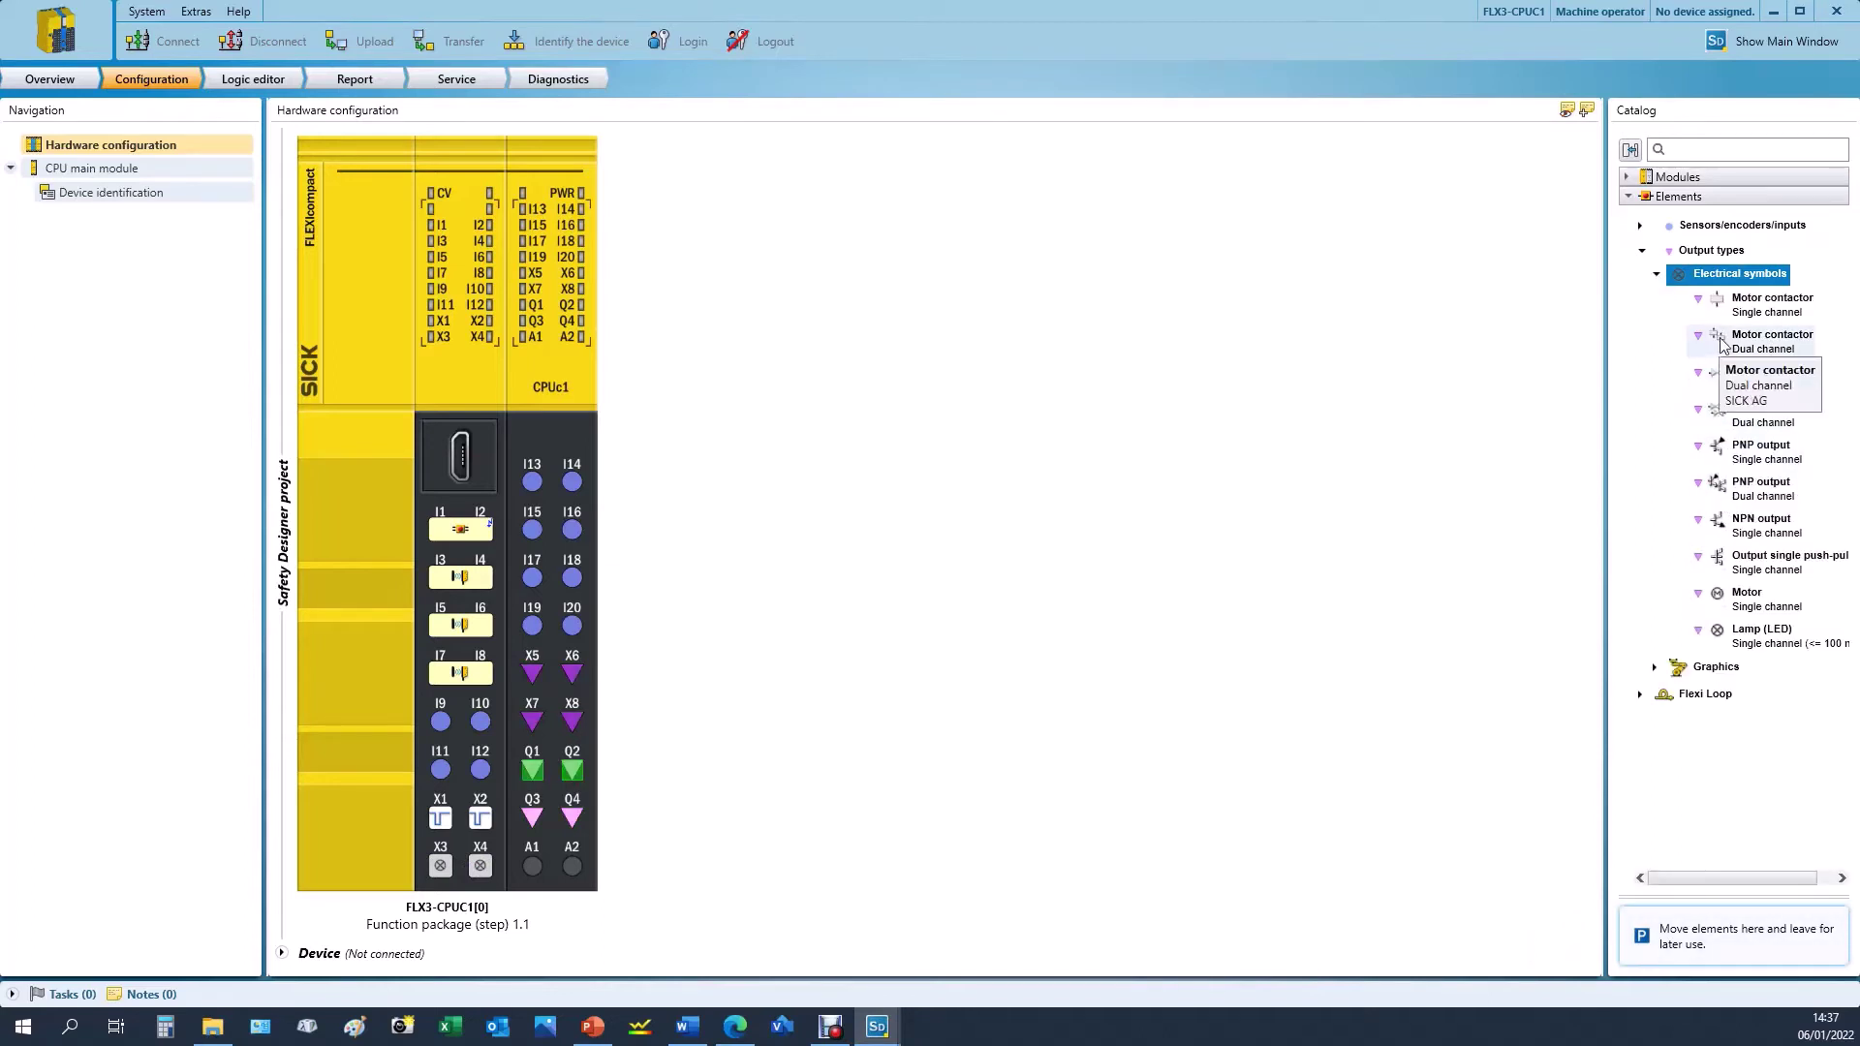
left_click_drag(1721, 341, 552, 779)
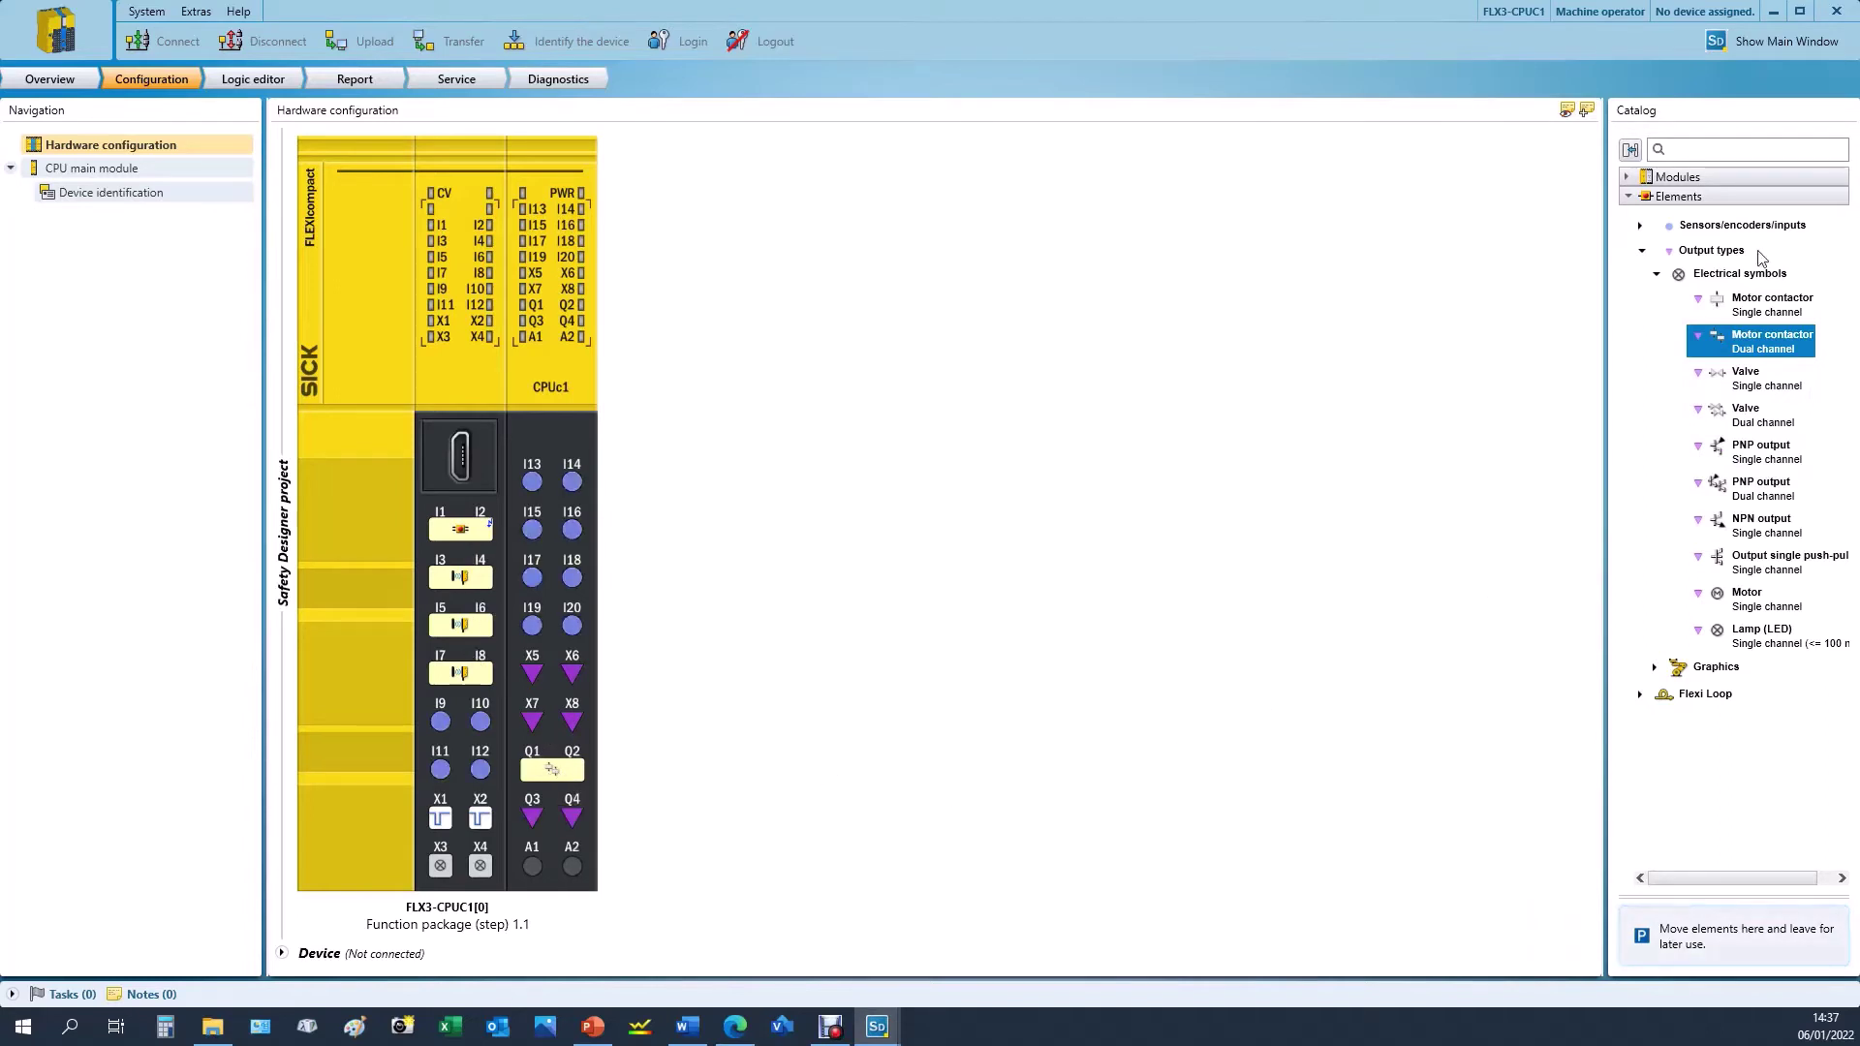
- From Potential free contacts, put Reset on I9, Start on I10 and external device monitoring on I13
left_click(1641, 228)
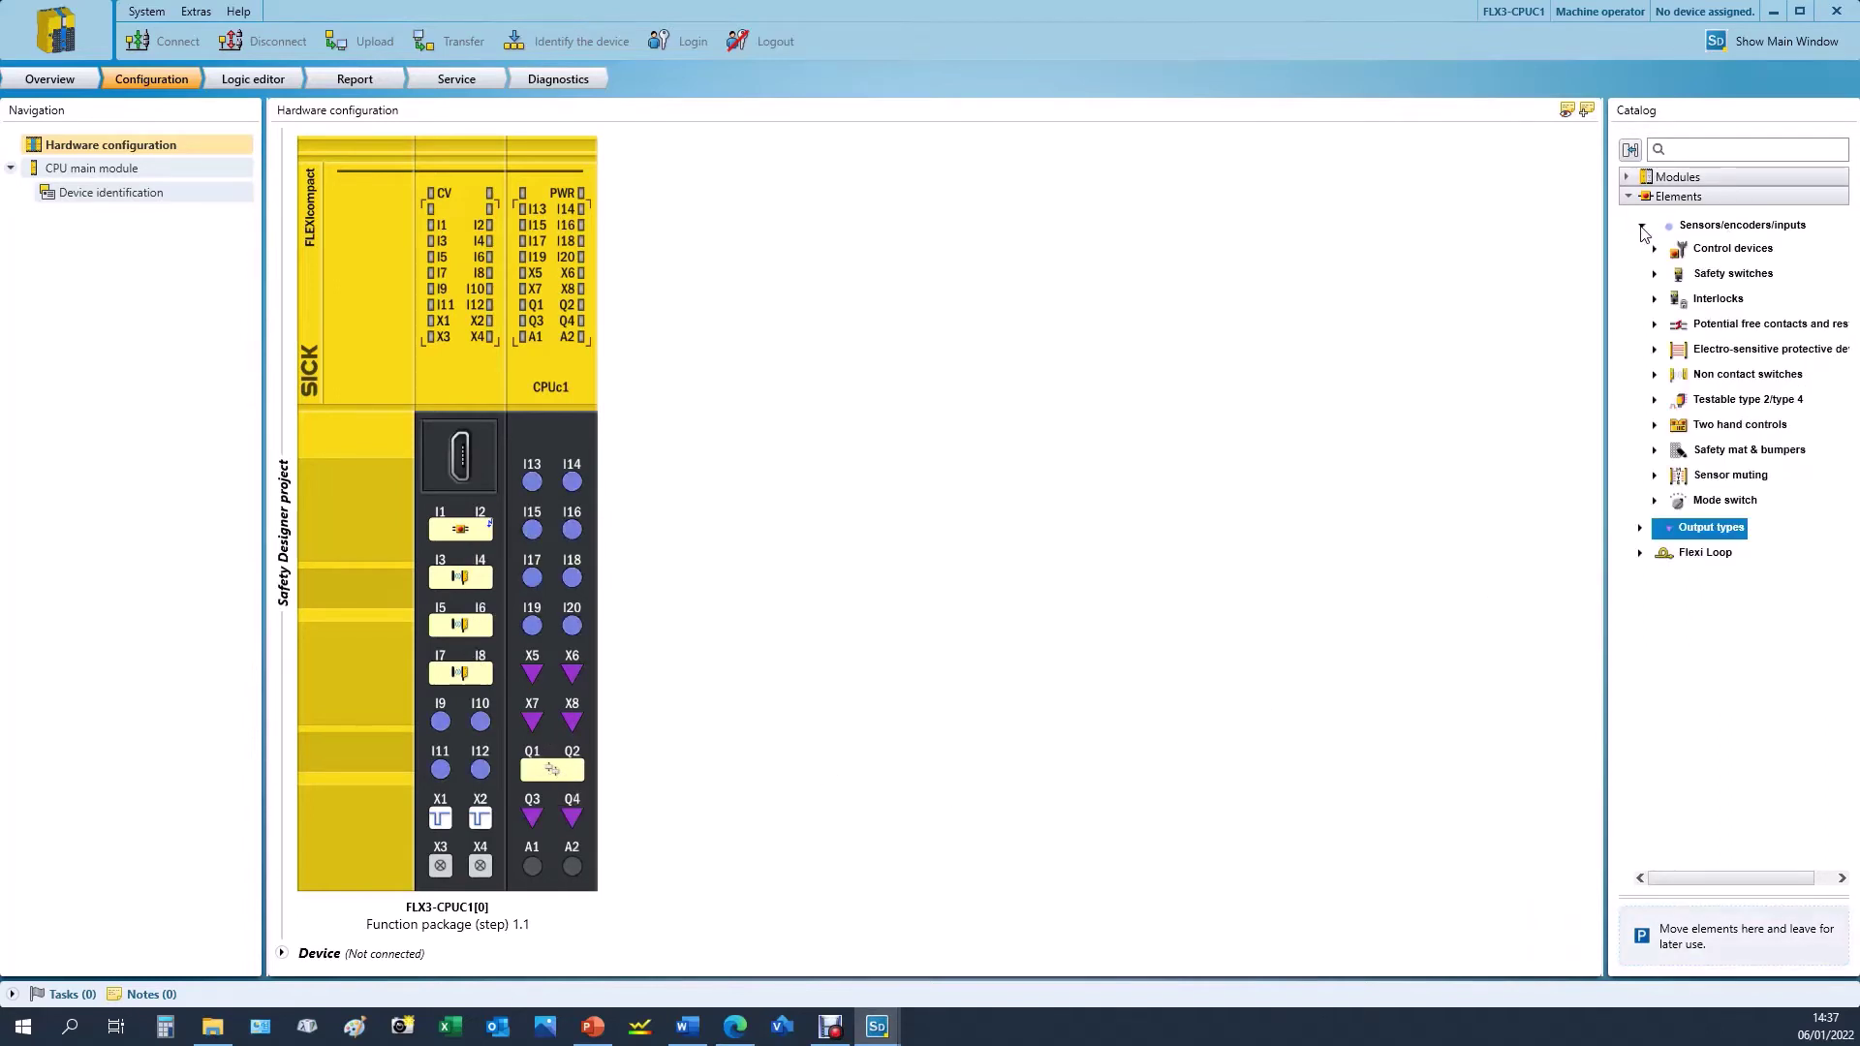
left_click(1652, 326)
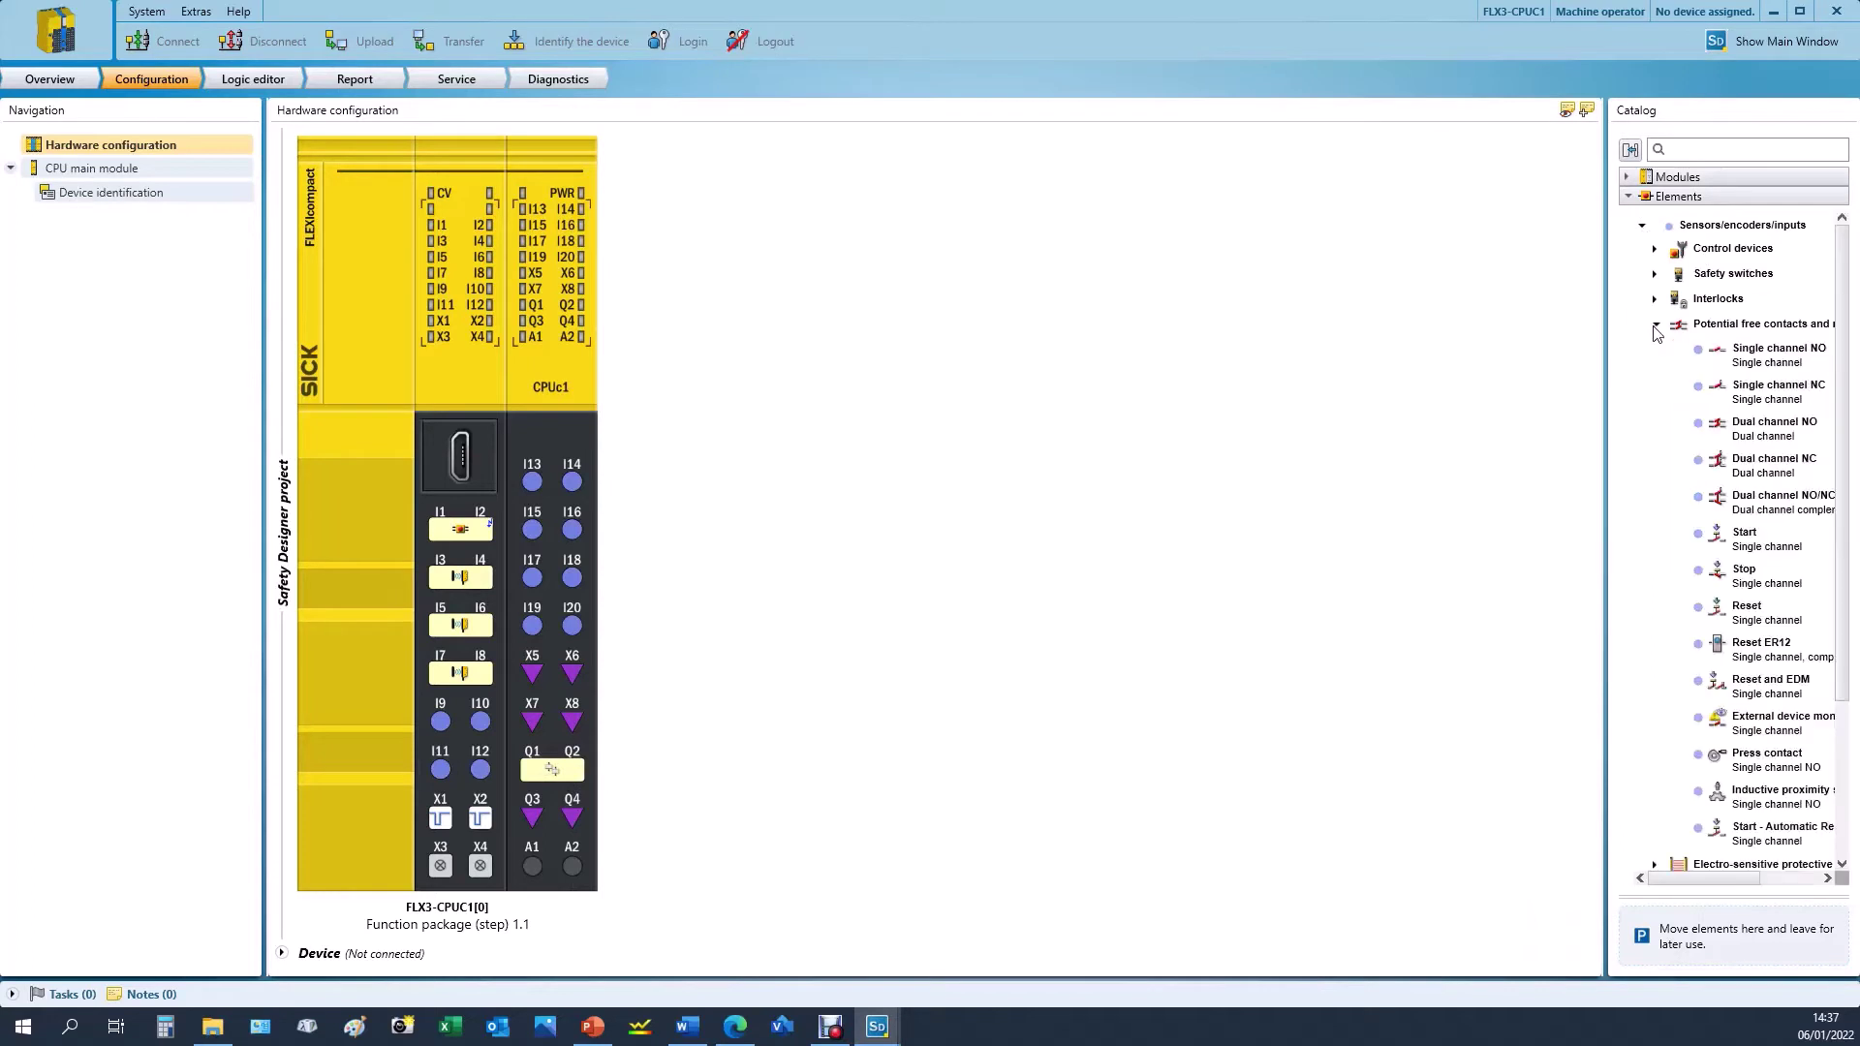
left_click_drag(1714, 620, 441, 722)
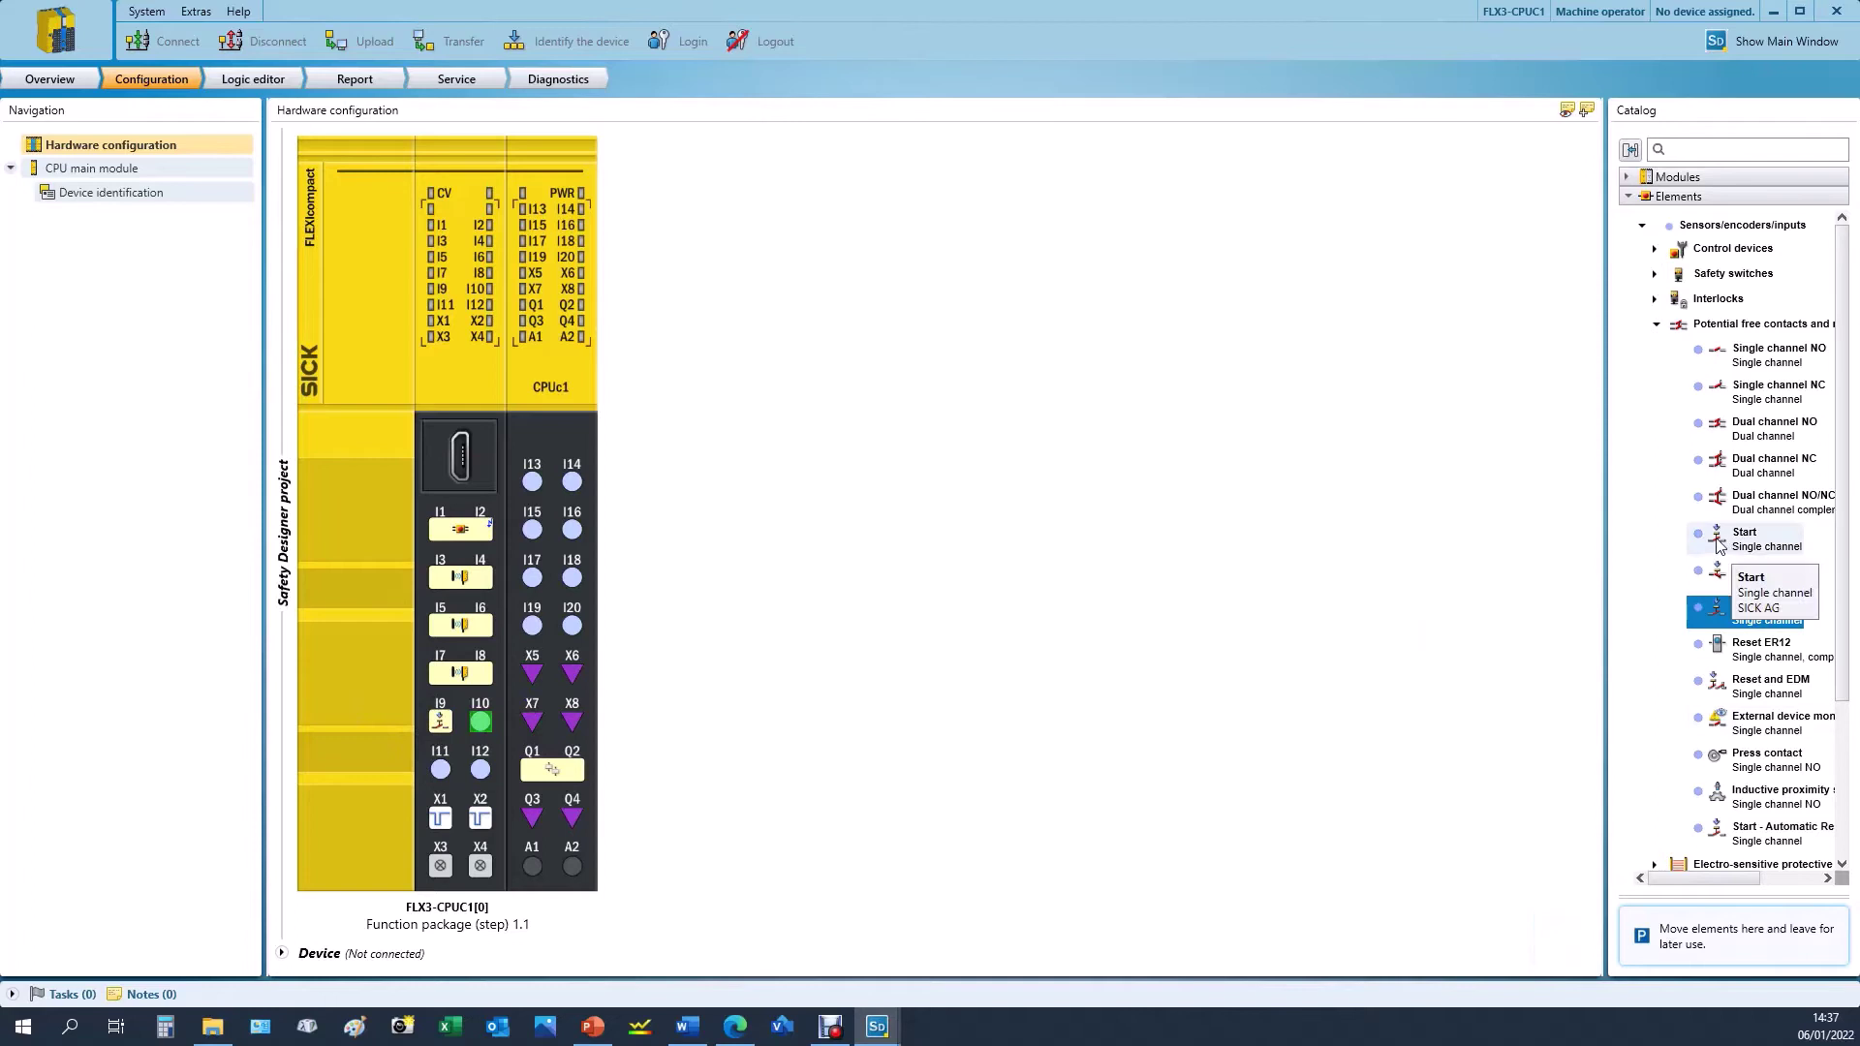
left_click_drag(1744, 539, 480, 722)
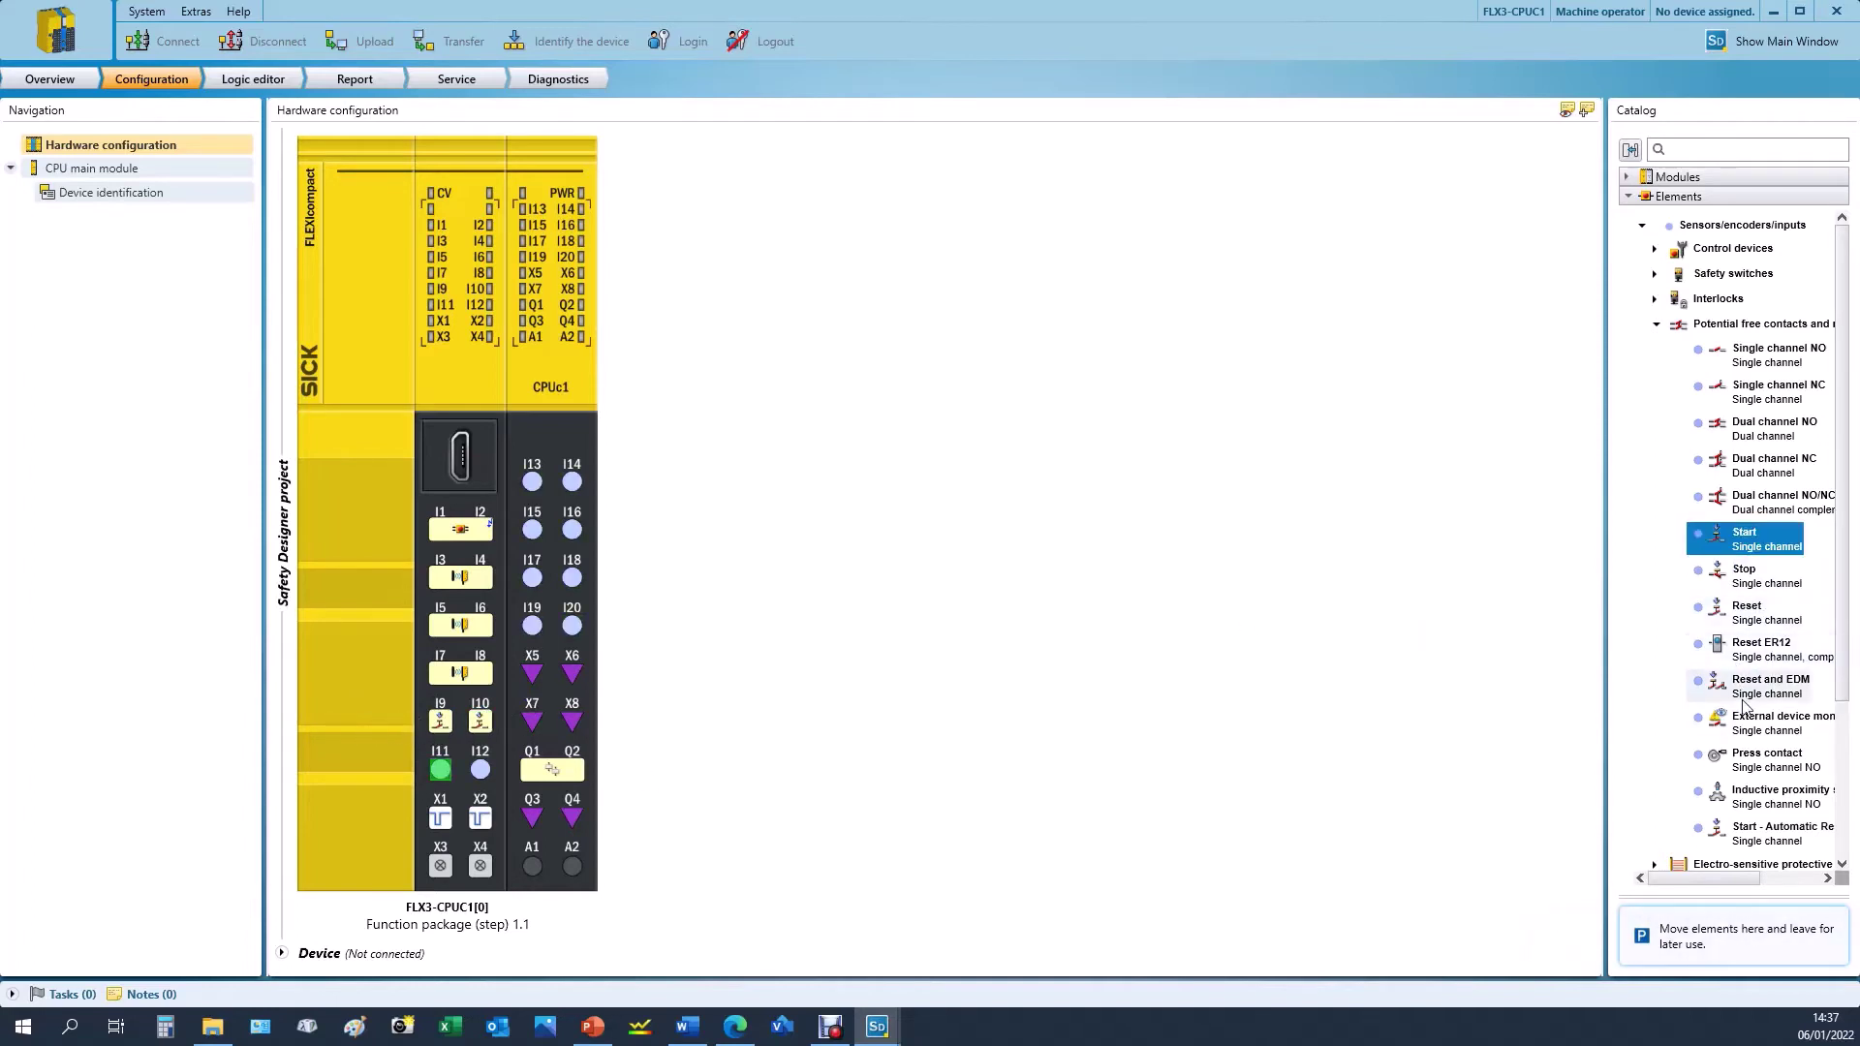
left_click(1754, 734)
left_click_drag(1755, 734, 539, 489)
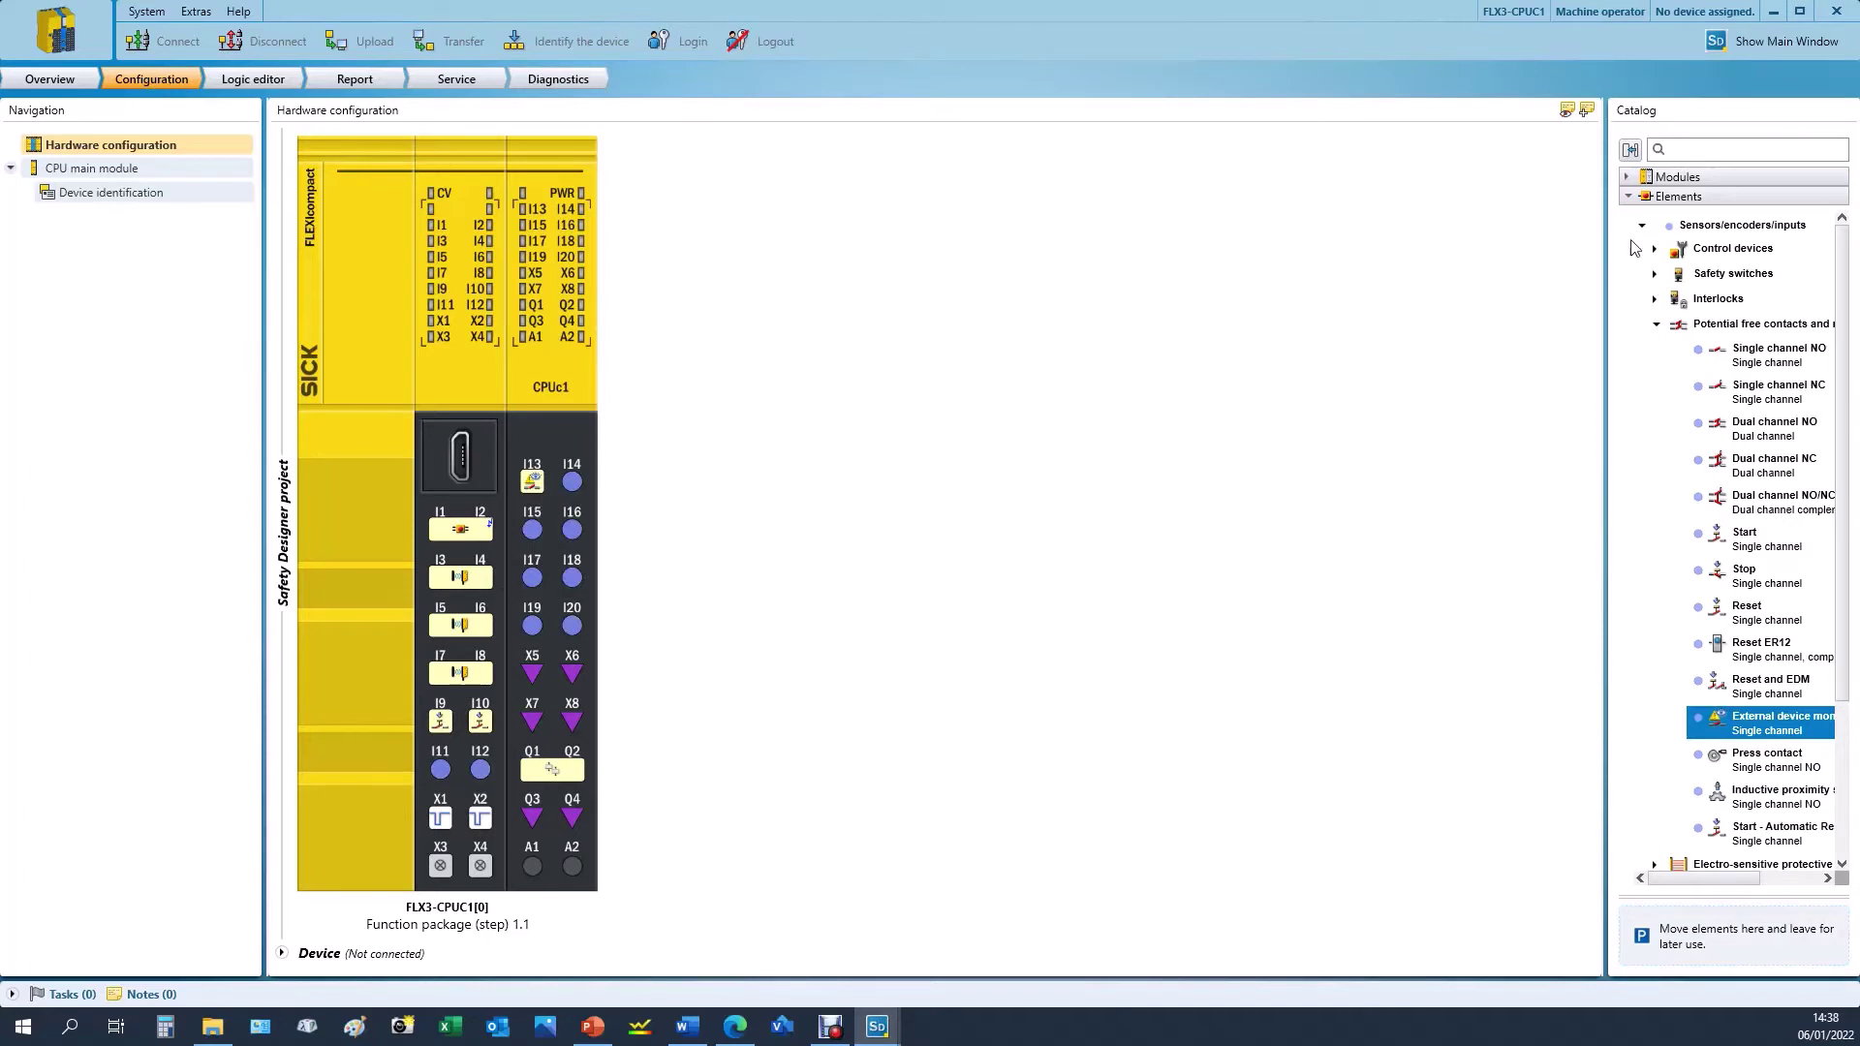
left_click(1630, 197)
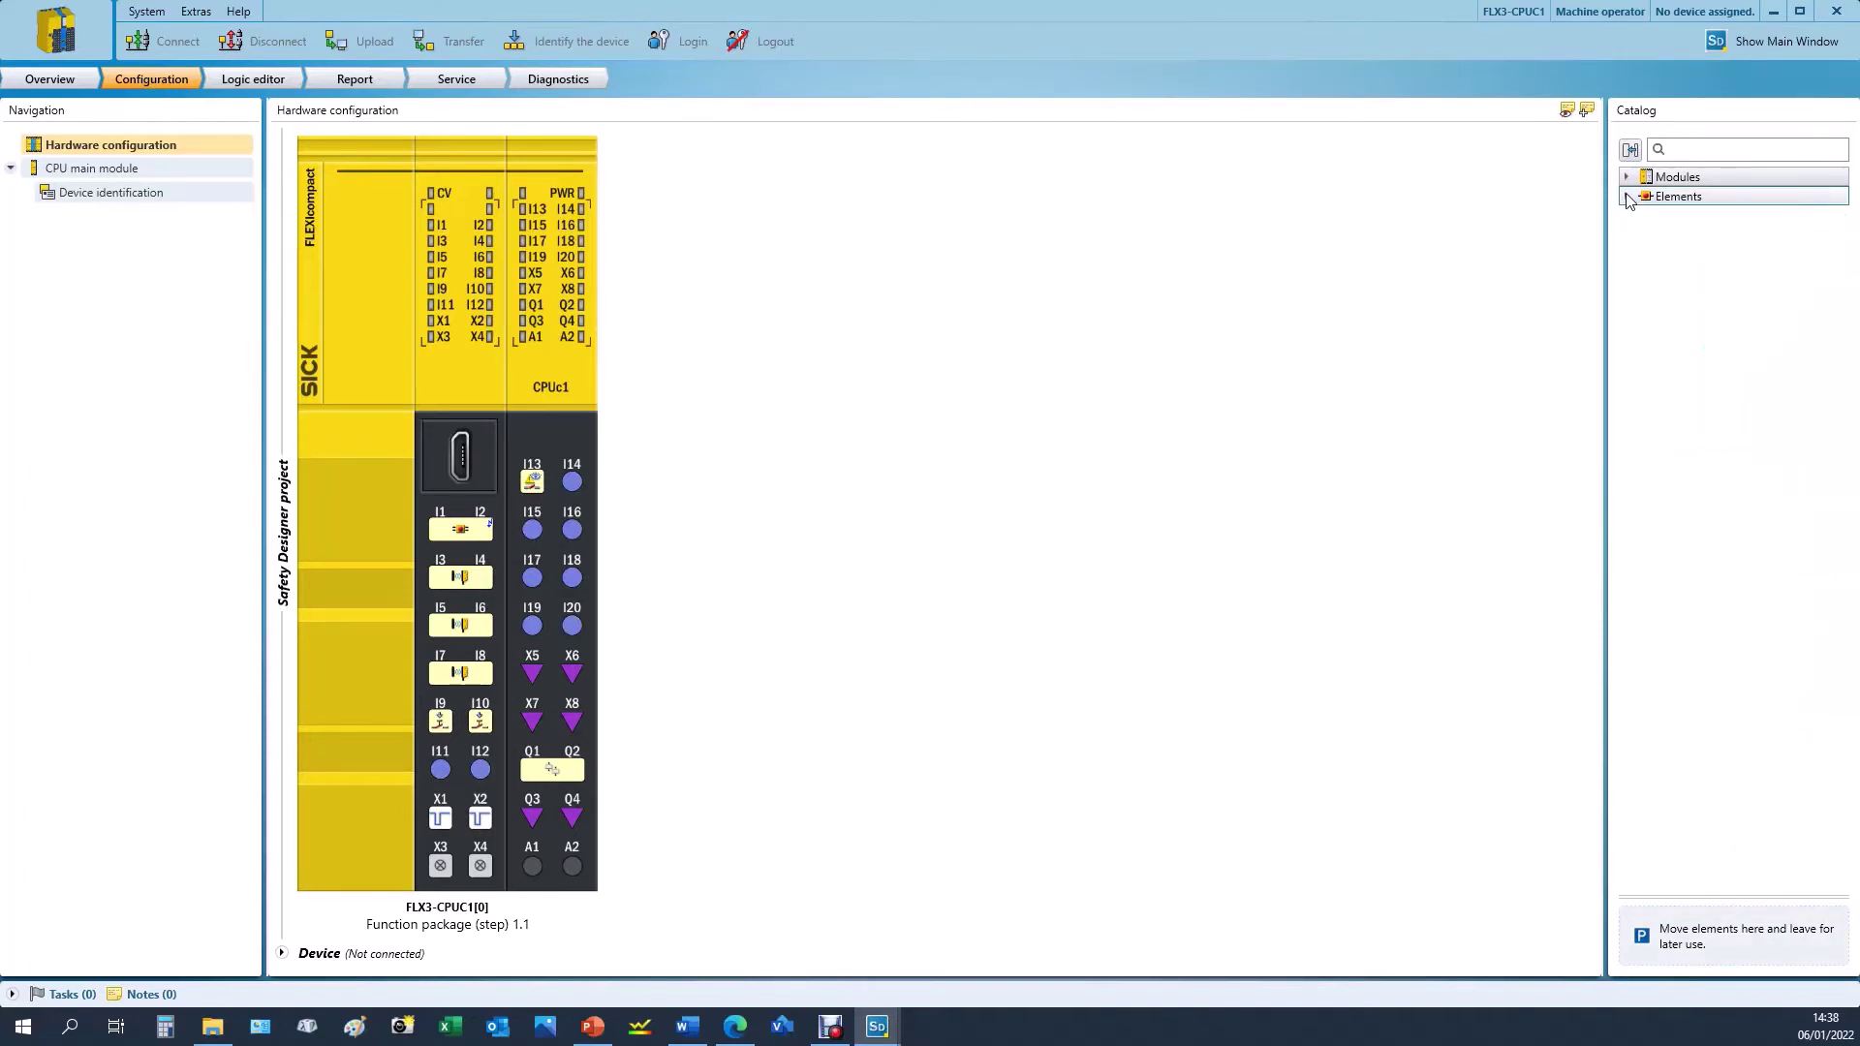
- Switch to the Logic editor and expand the CPU's Inputs list beside the empty Page 1
left_click(253, 78)
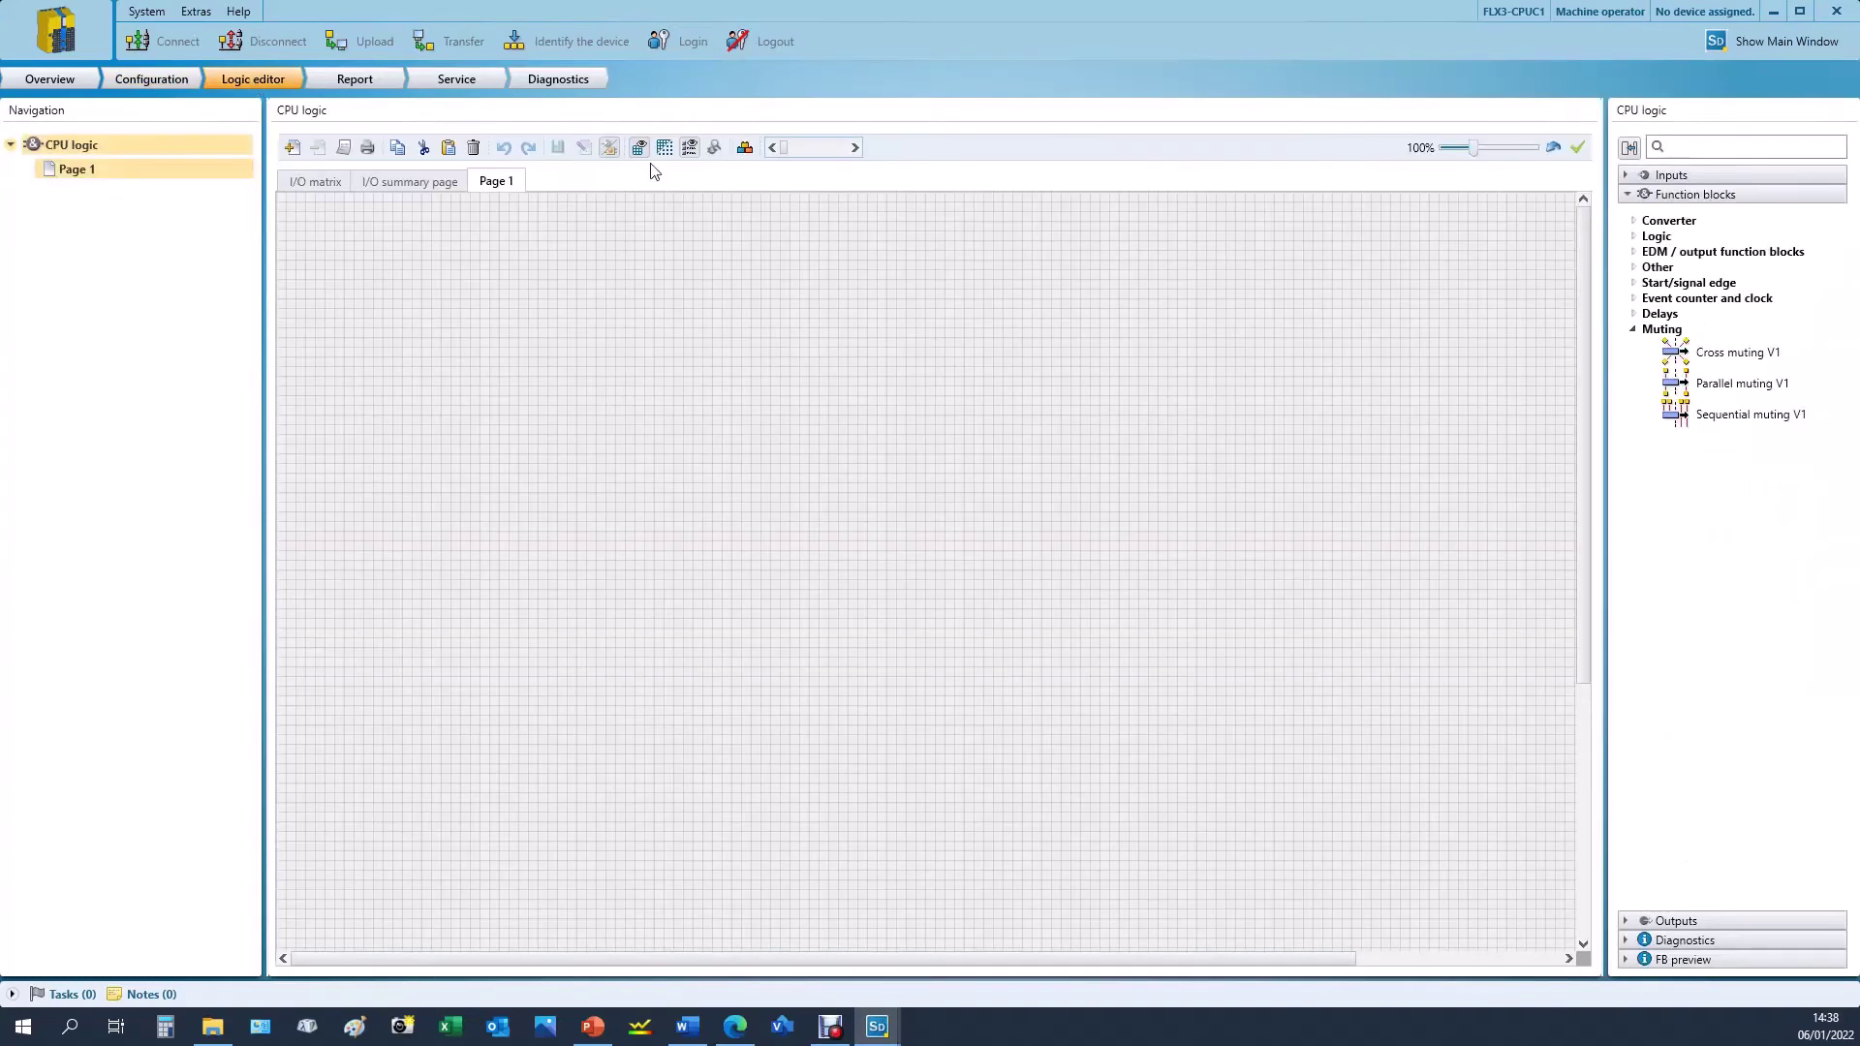
left_click(1629, 193)
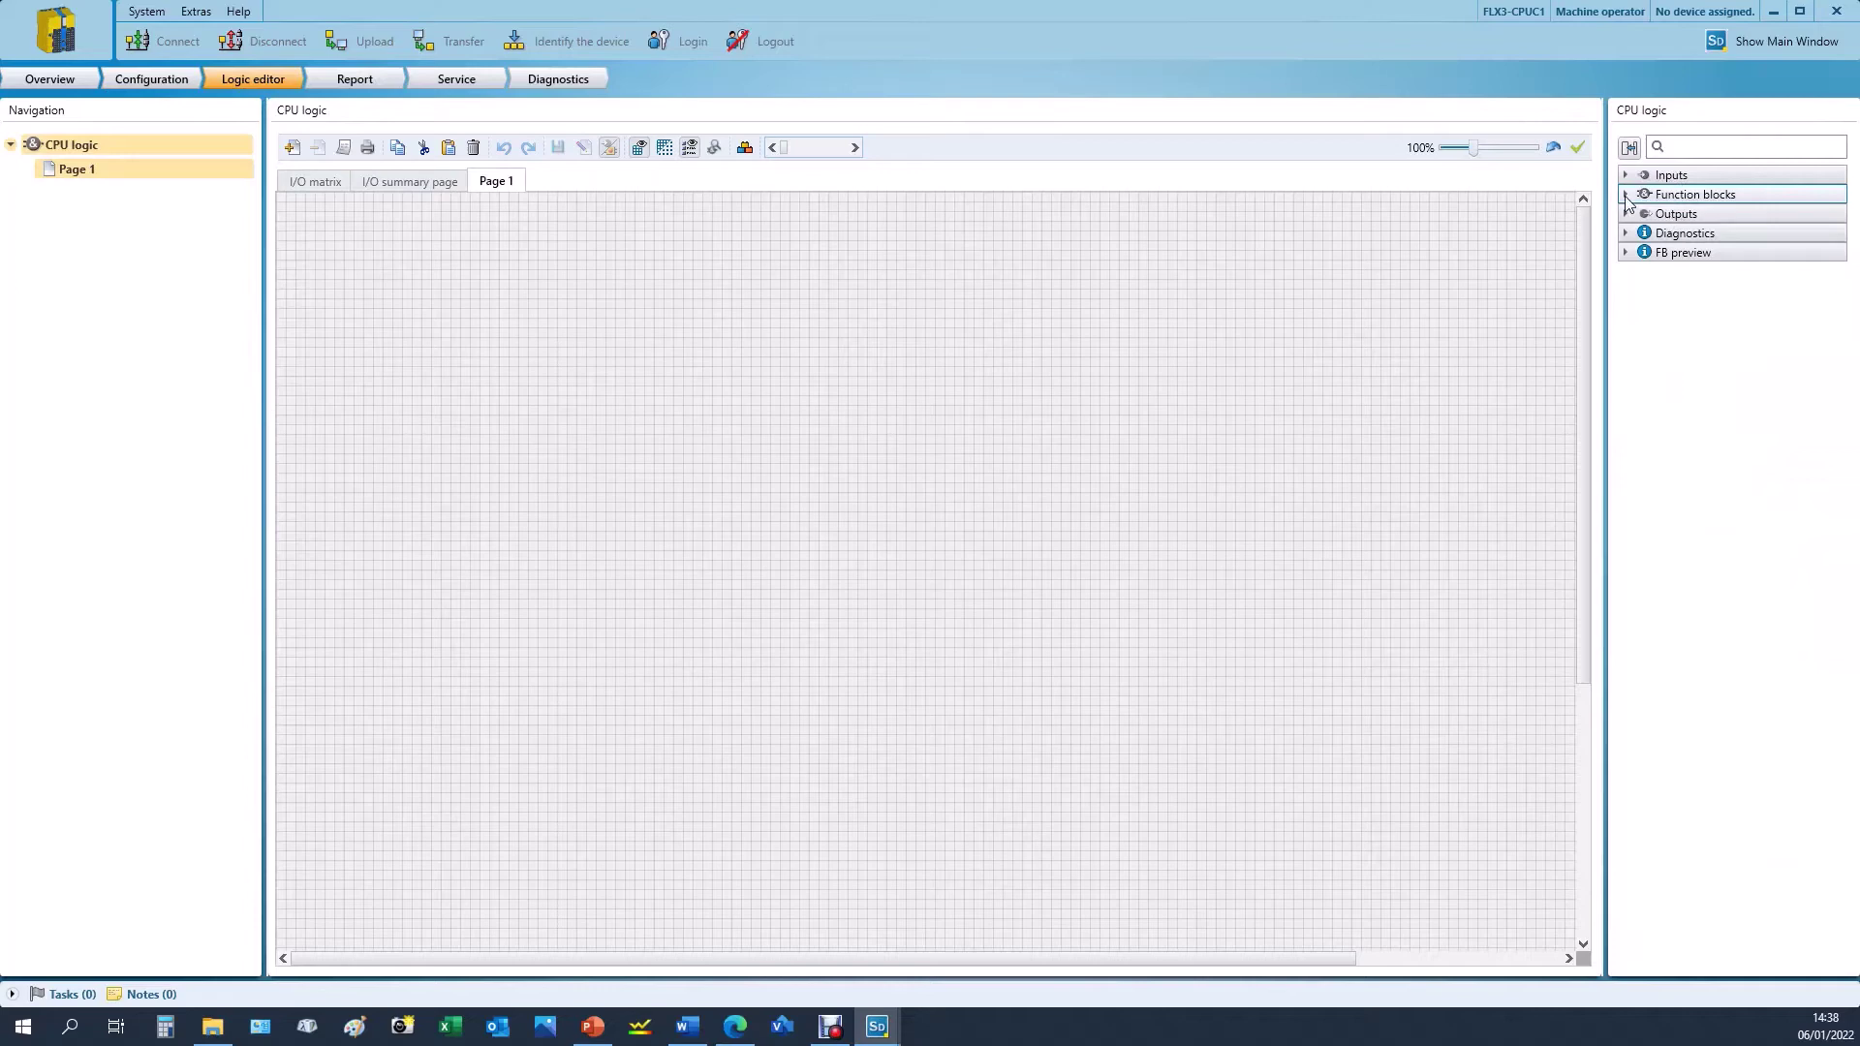
left_click(1627, 195)
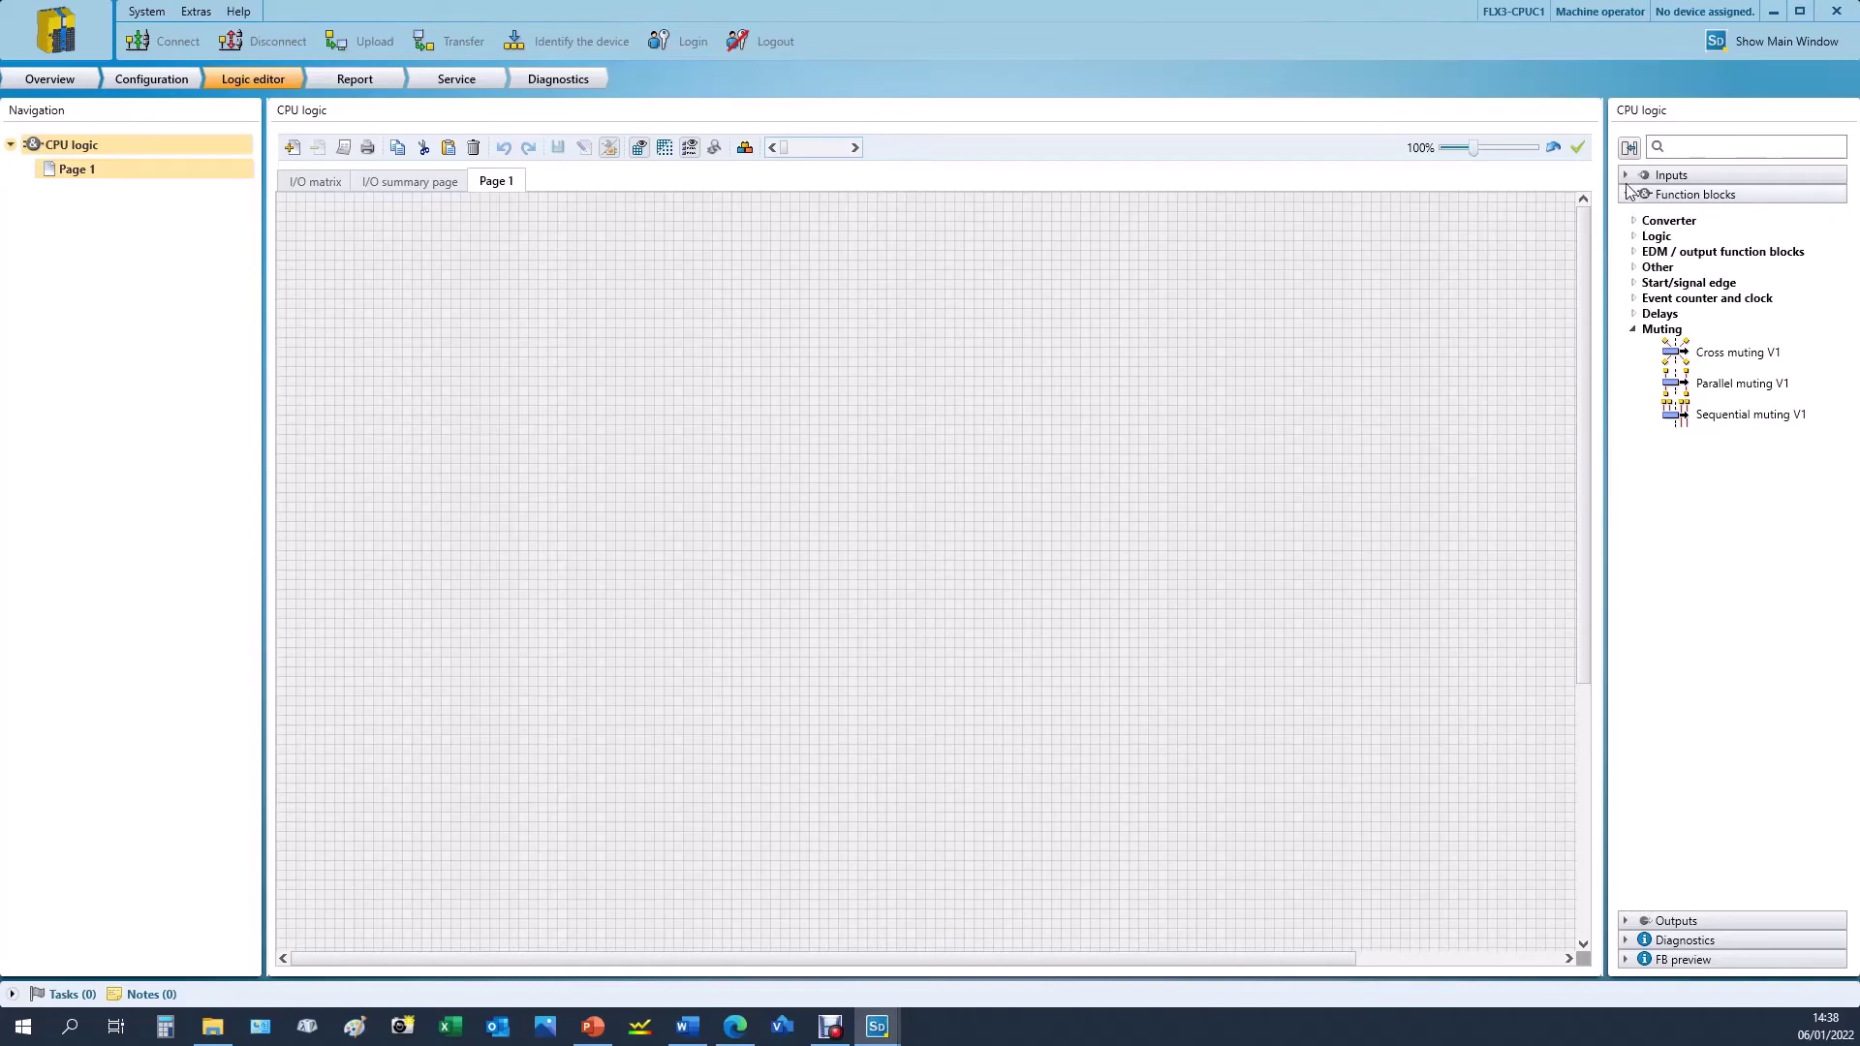
left_click(1668, 175)
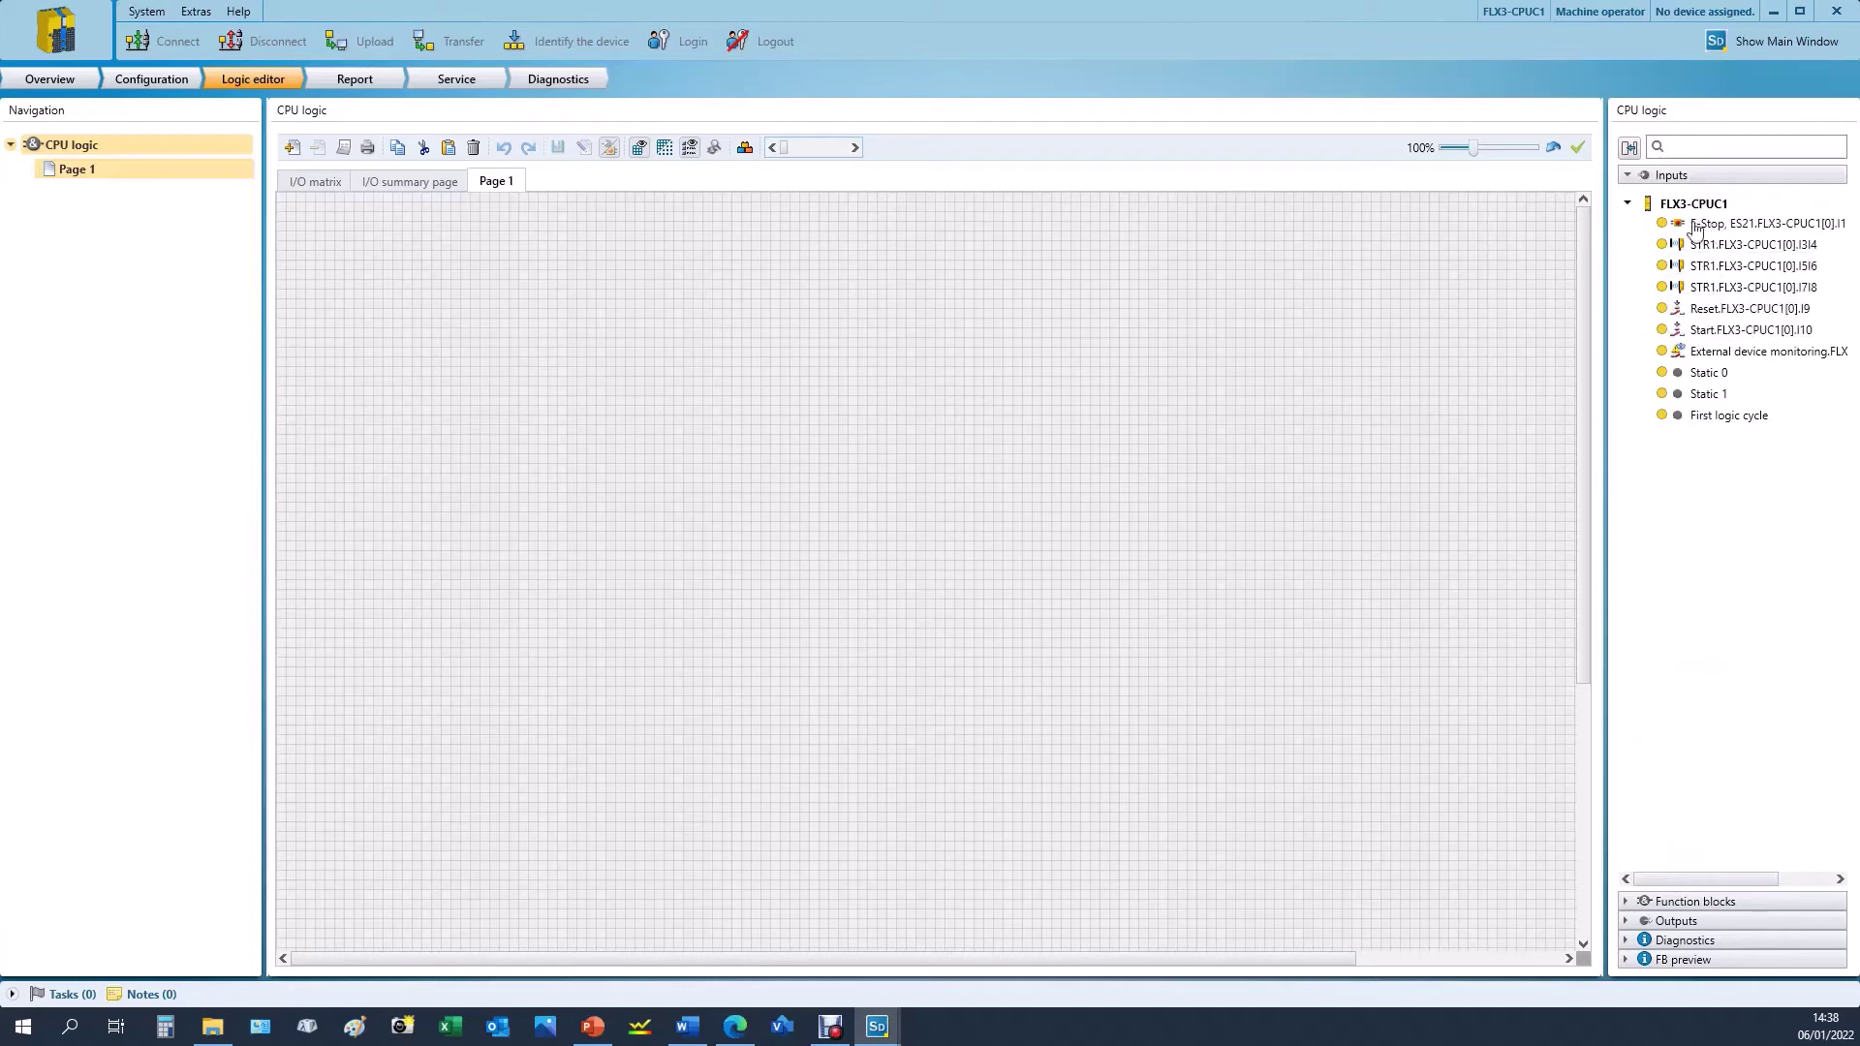
- Place the E-Stop and STR1 I5/I6 blocks on Page 1, deleting an accidental duplicate E-Stop
left_click_drag(1700, 225, 431, 456)
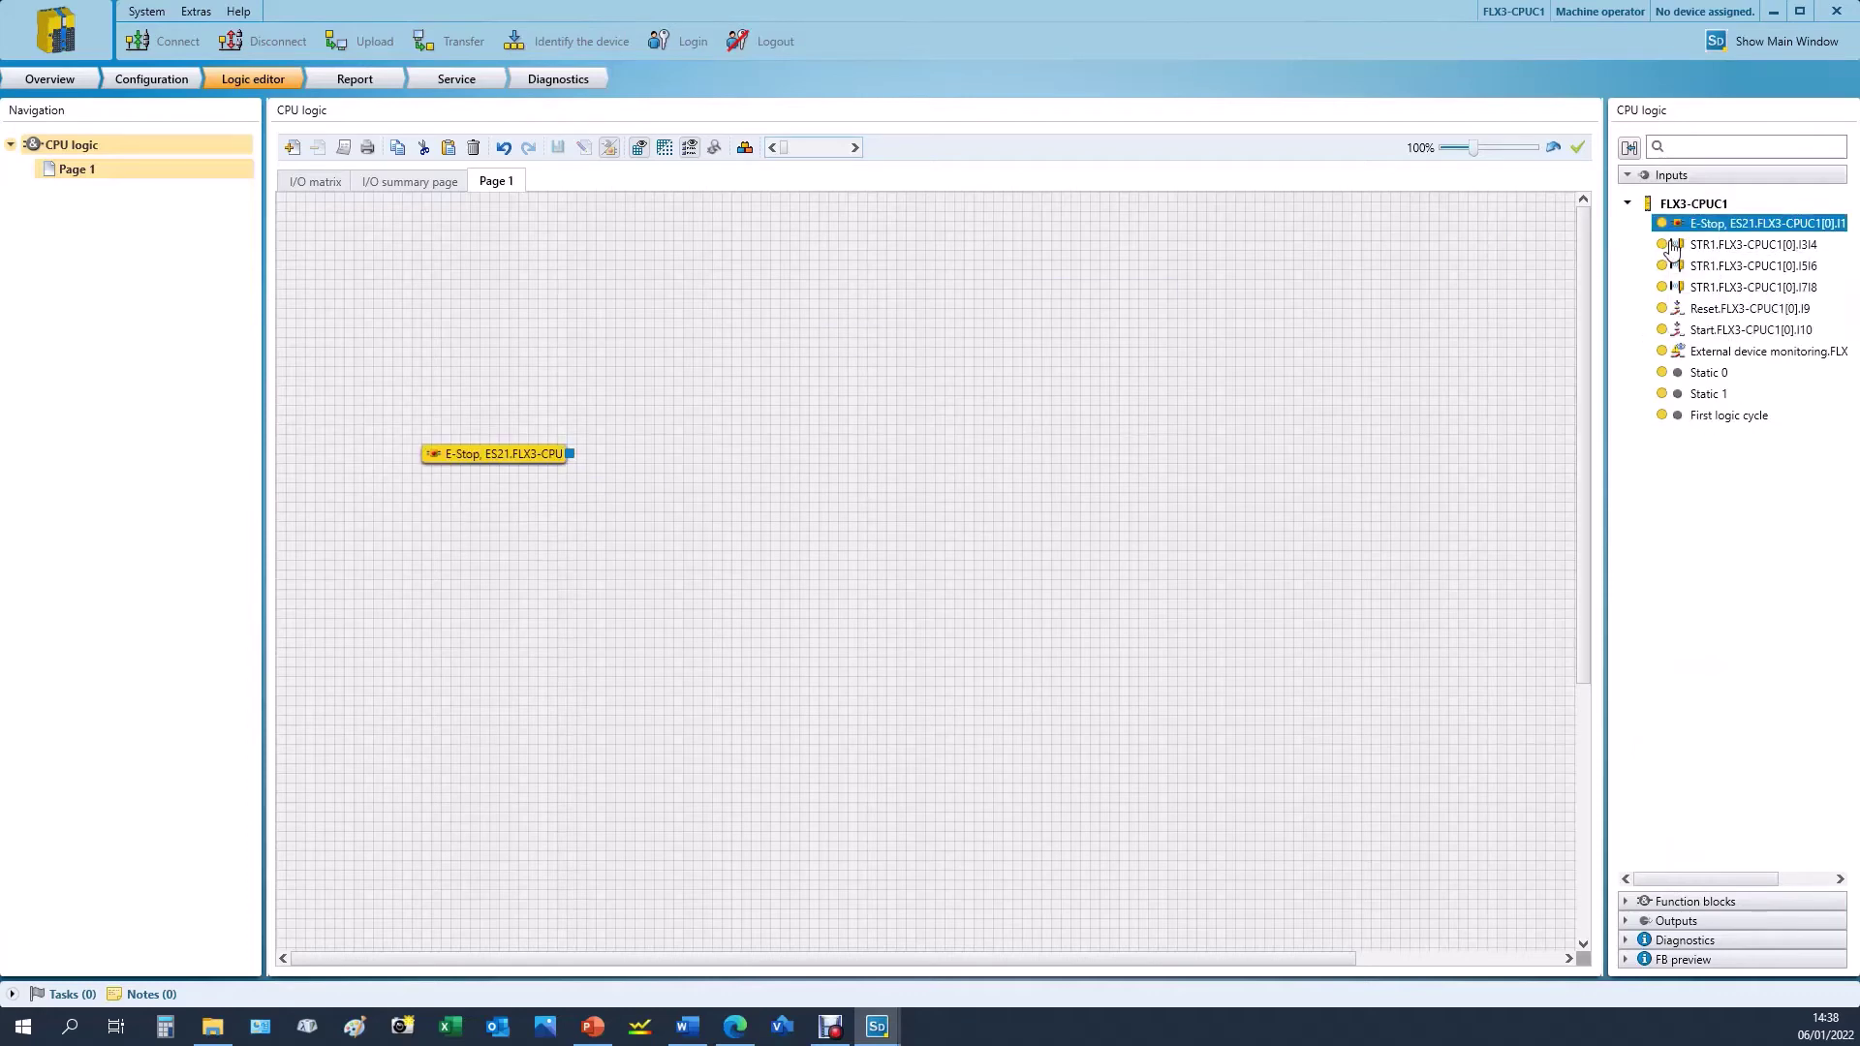
left_click_drag(1676, 247, 431, 508)
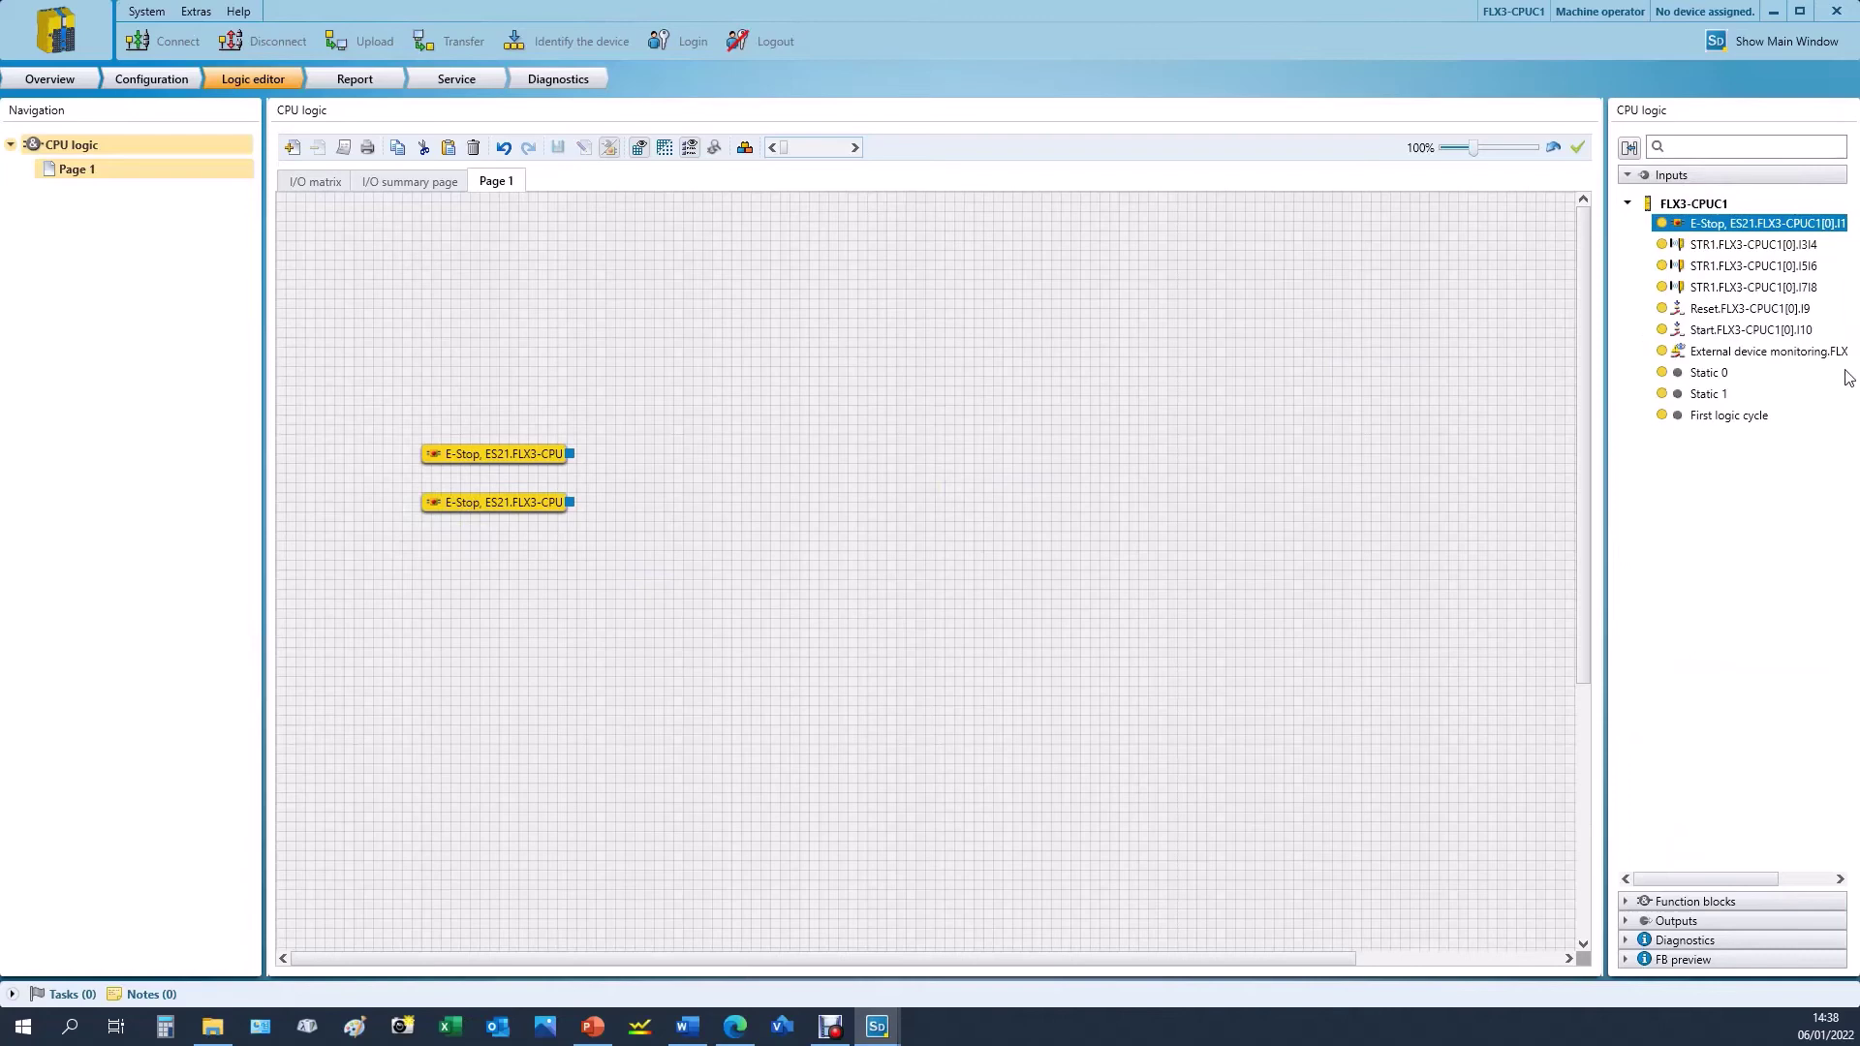
left_click_drag(1741, 268, 504, 504)
left_click(474, 503)
key("Delete")
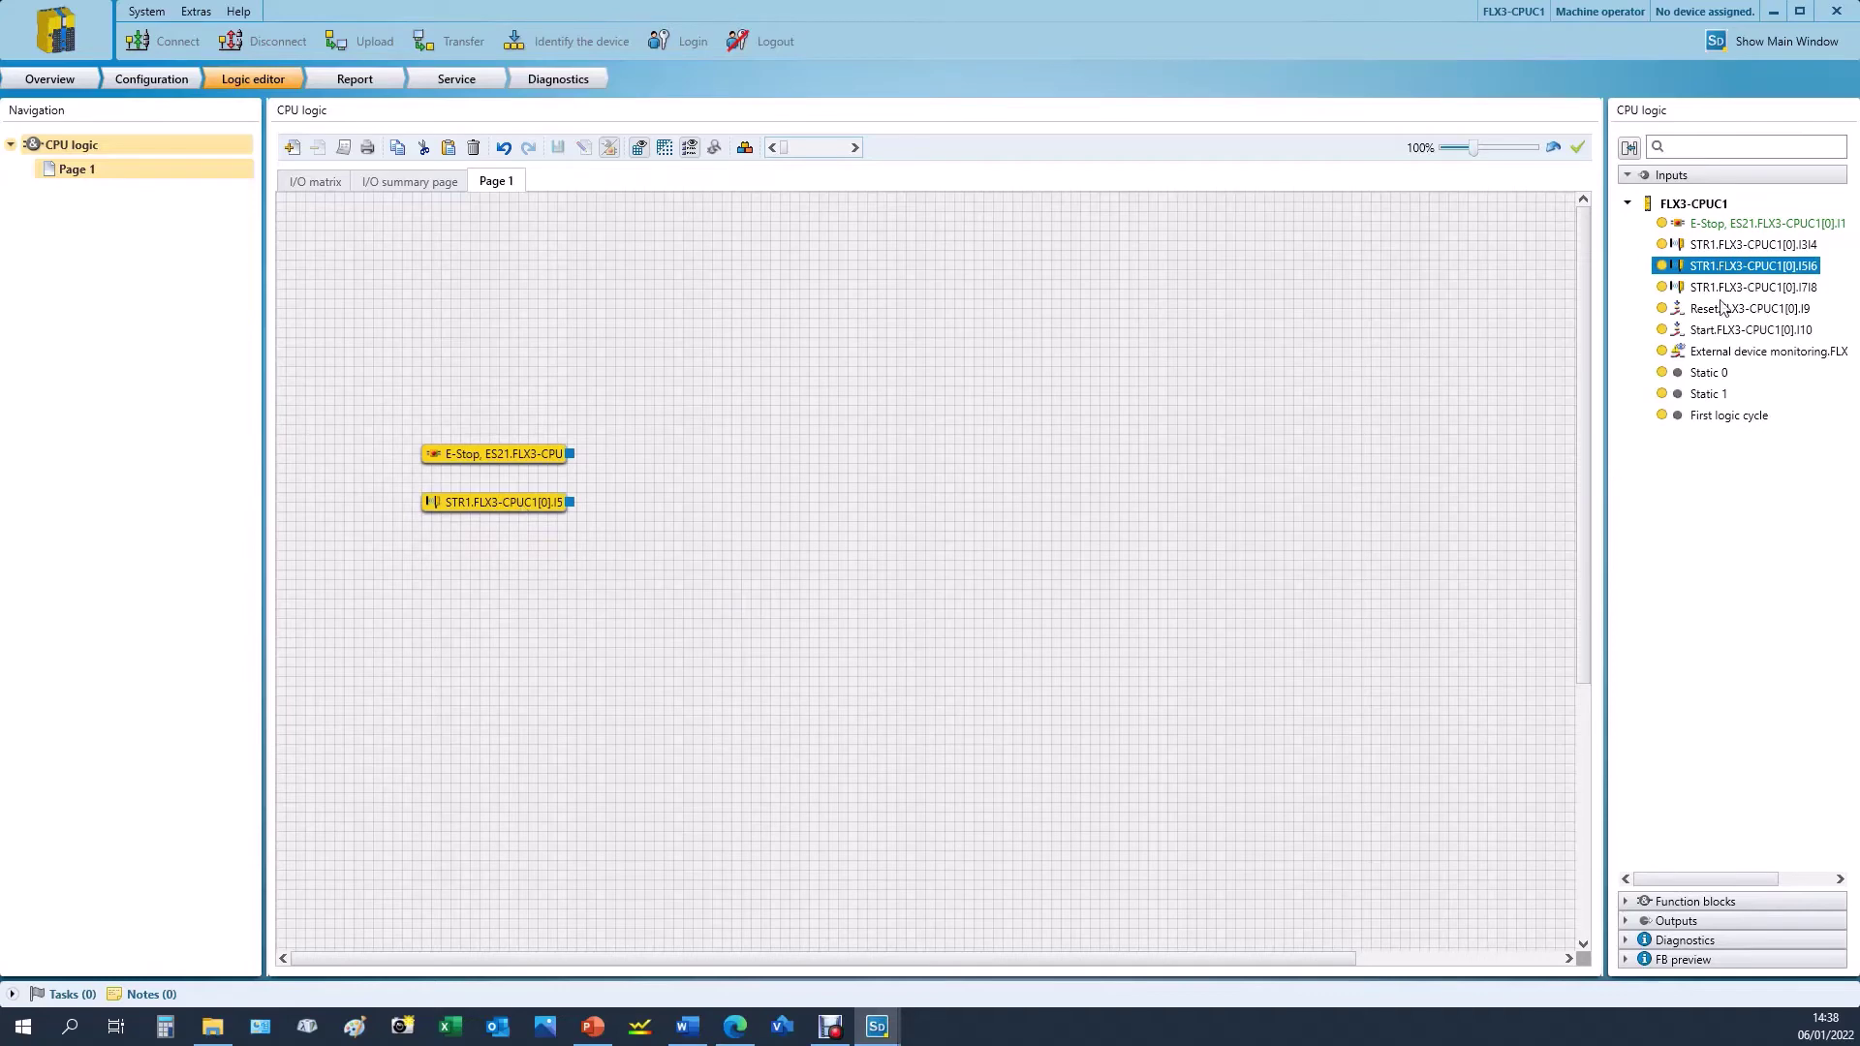
- Add STR1 I3/I4 and I7/I8 blocks, plus Reset and external device monitoring near the top
left_click_drag(1710, 244, 532, 549)
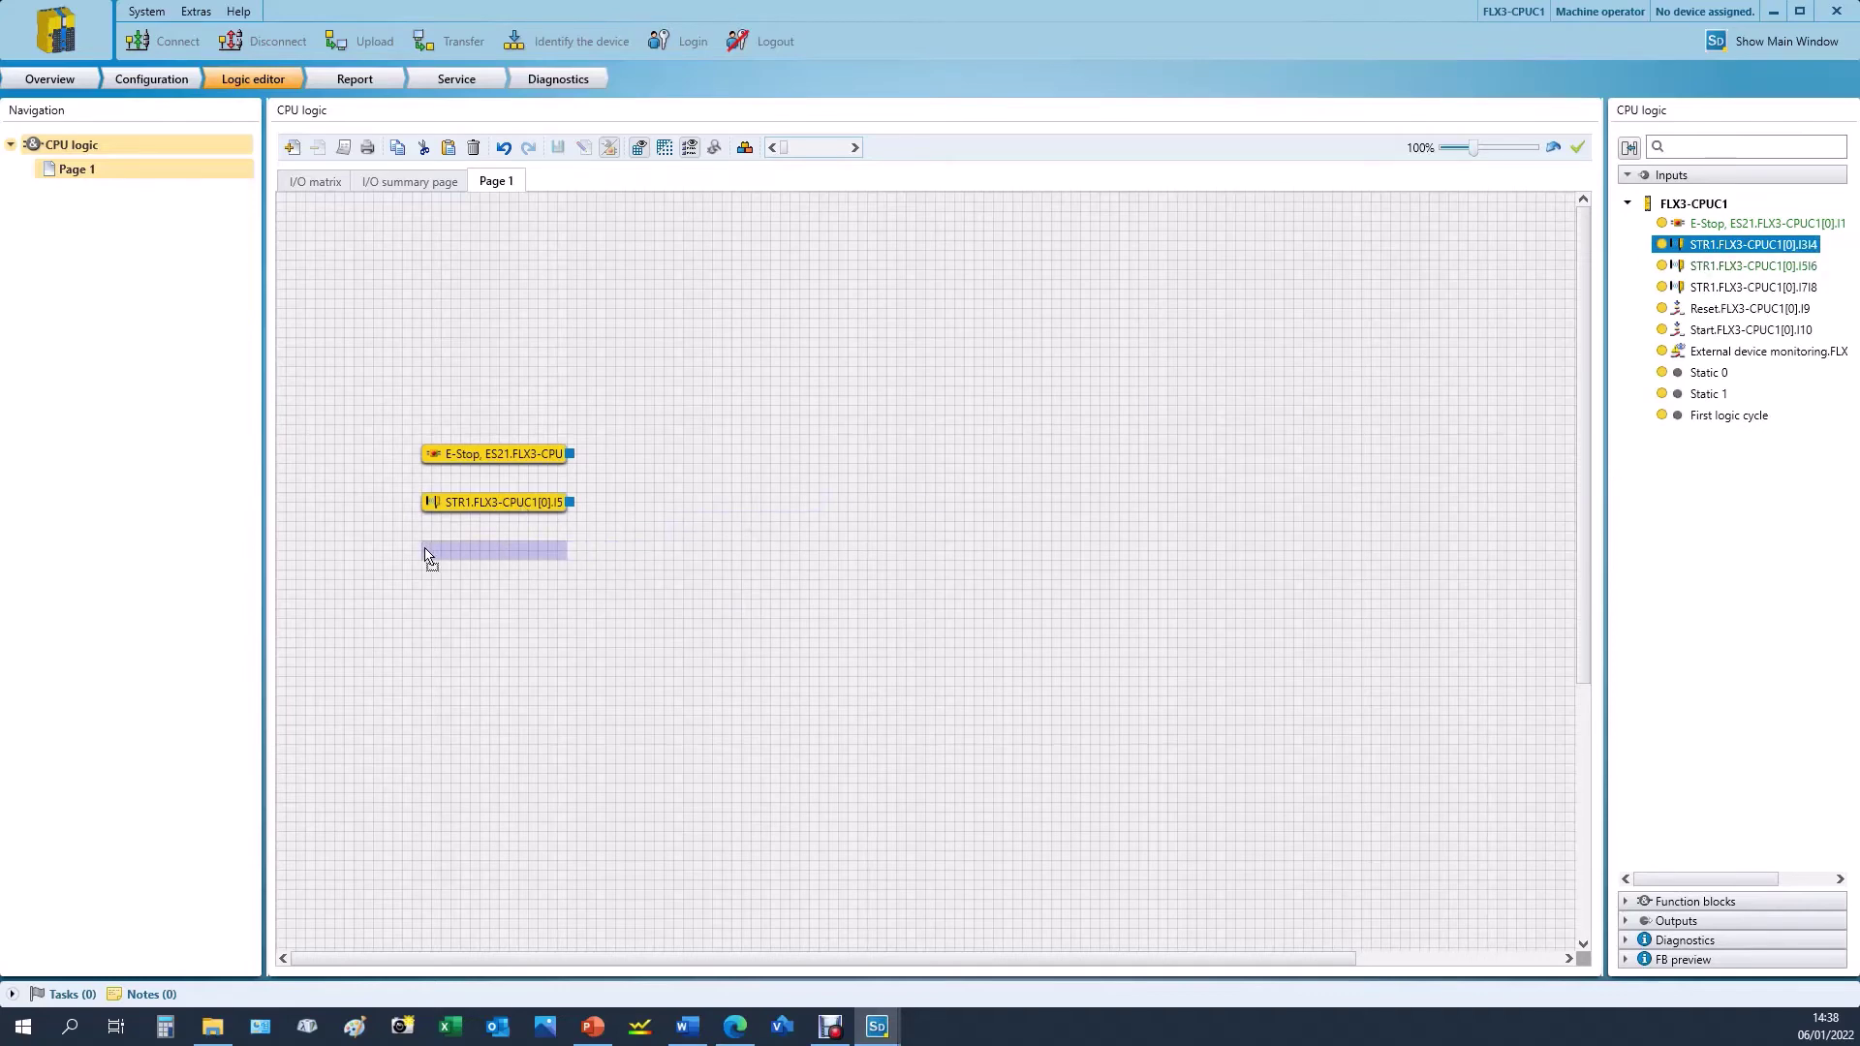
left_click_drag(1693, 294, 427, 591)
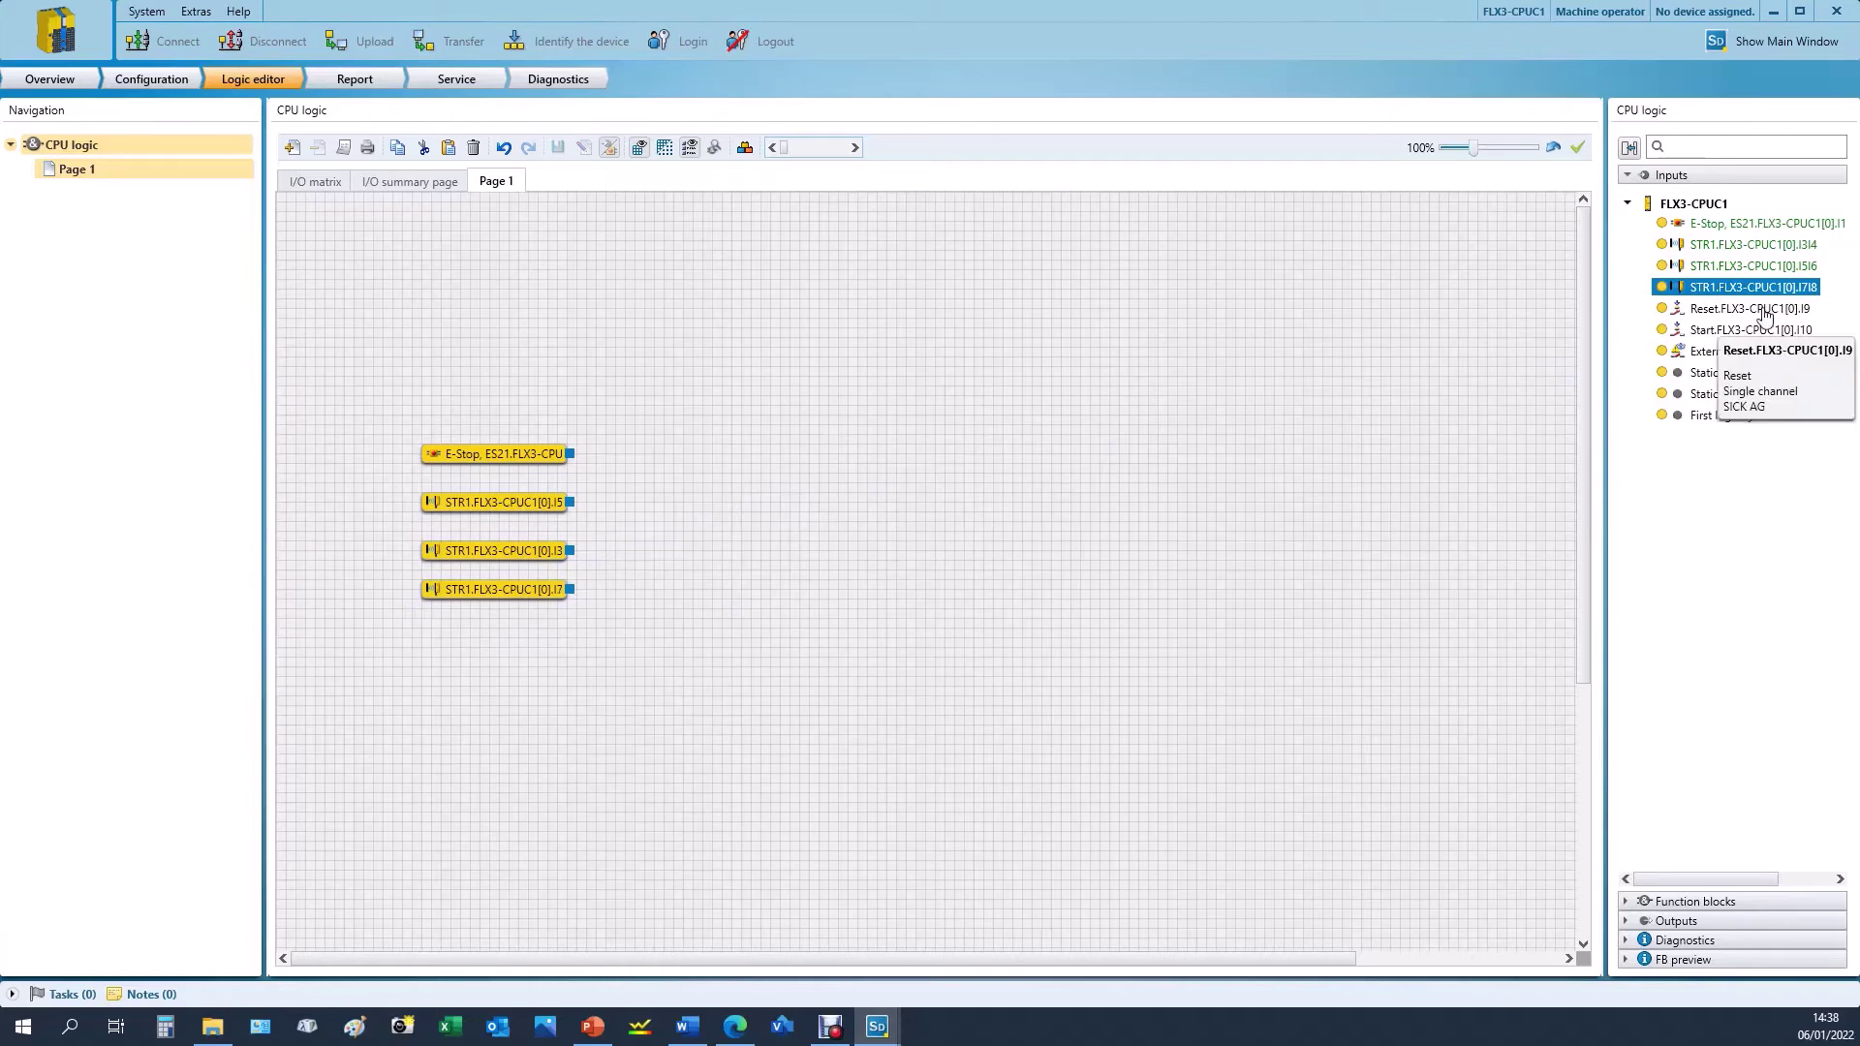
left_click_drag(1726, 315, 823, 250)
left_click_drag(1729, 350, 1095, 212)
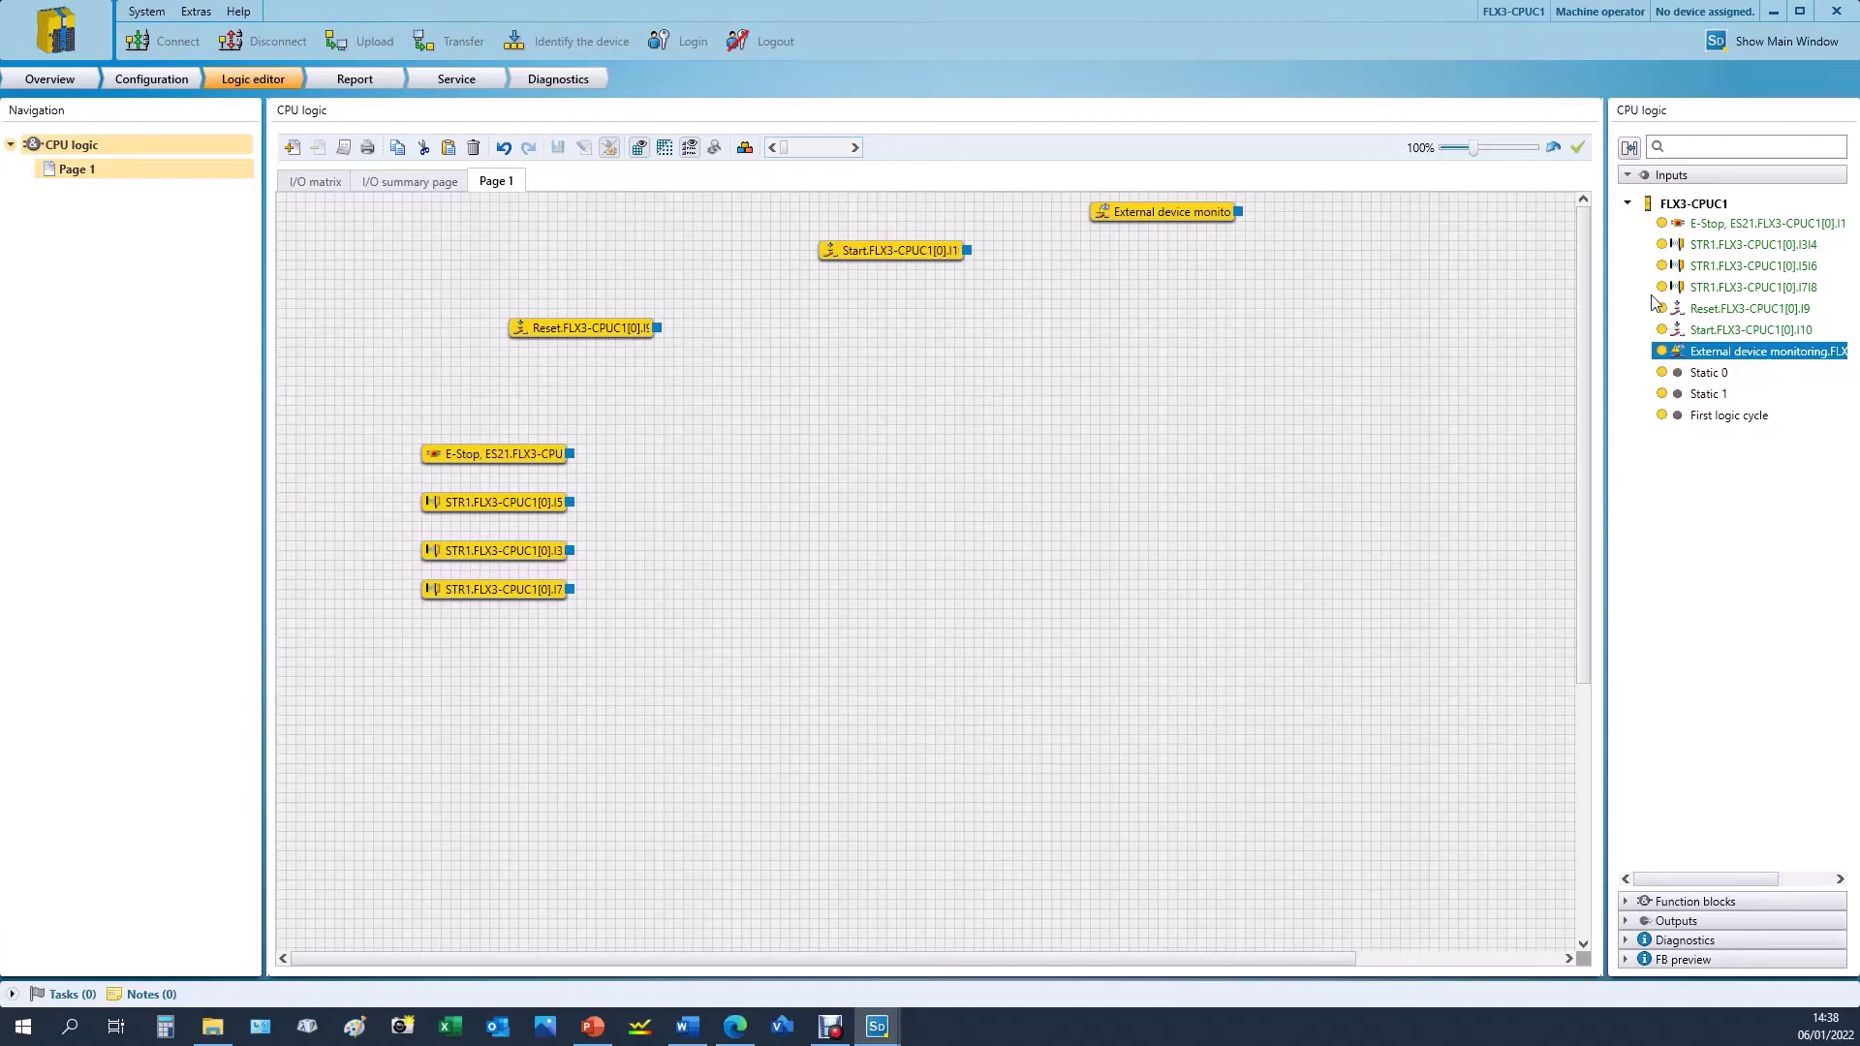
- Drop an AND V1 block from Function blocks > Logic beside the STR1 inputs
left_click(1627, 205)
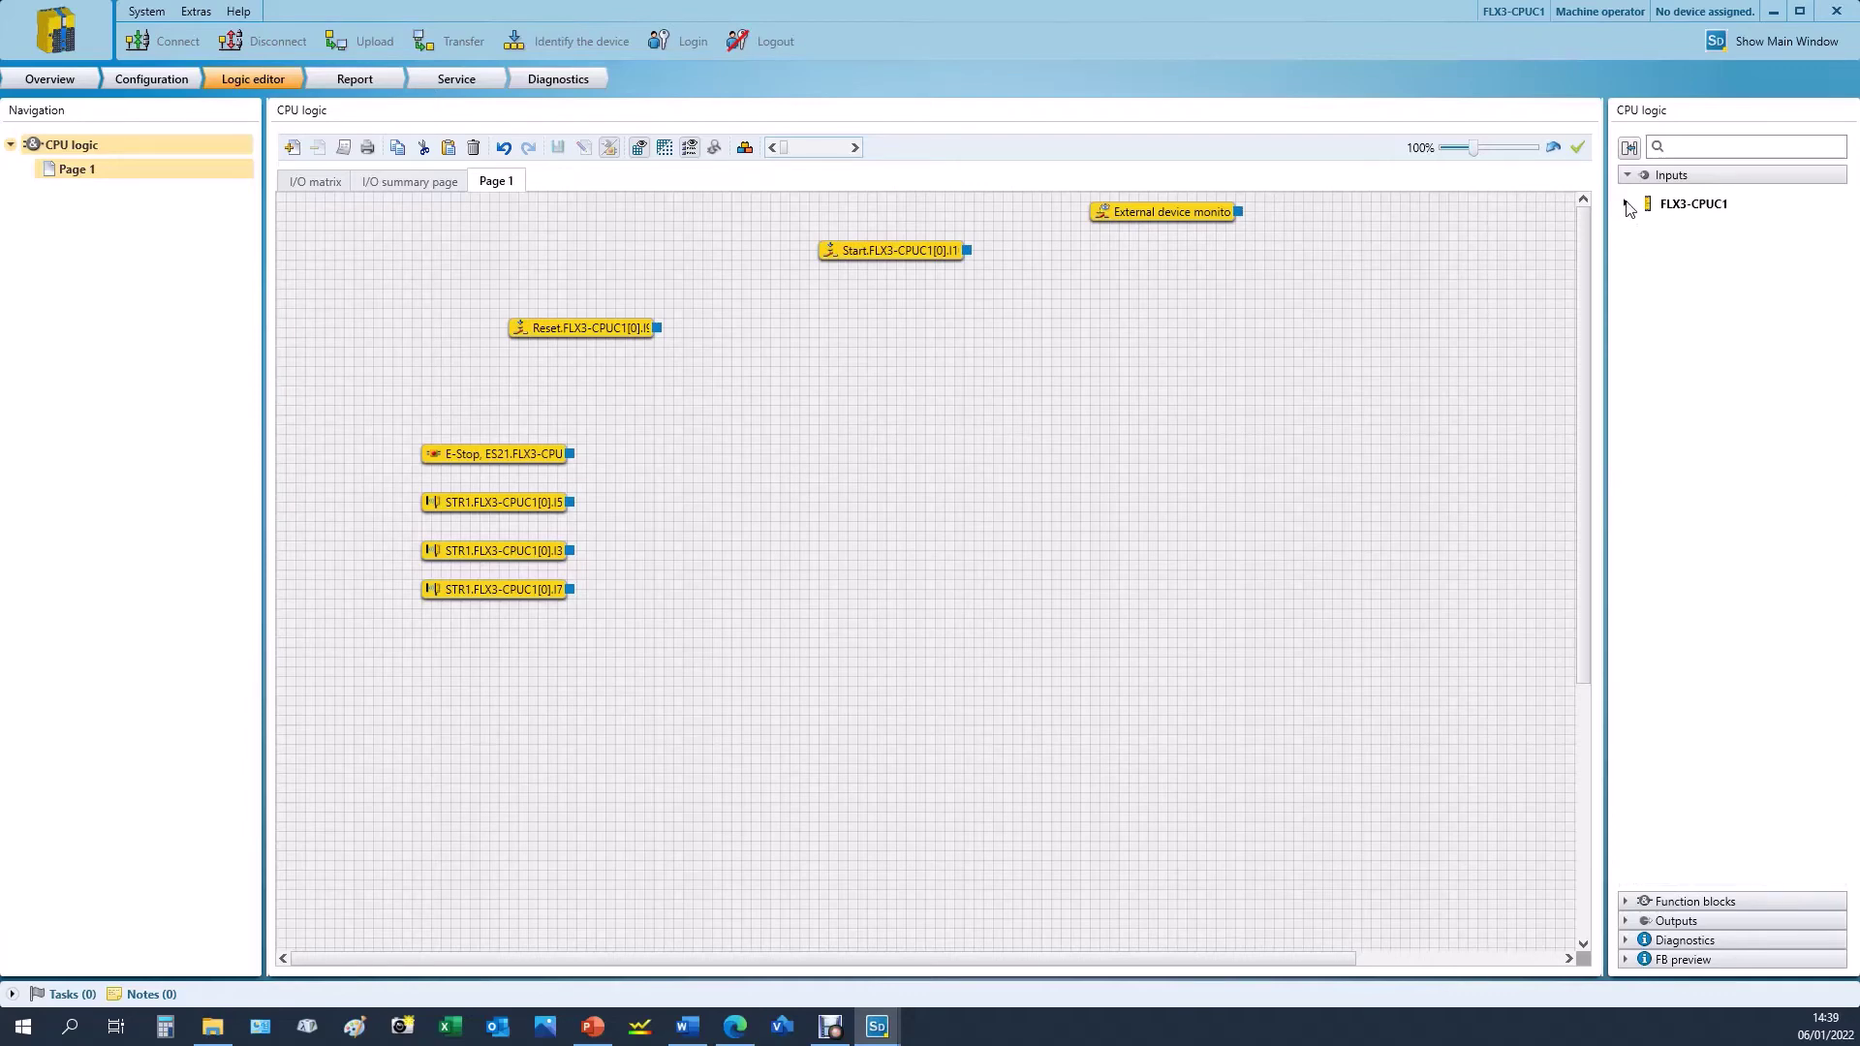
left_click(1634, 902)
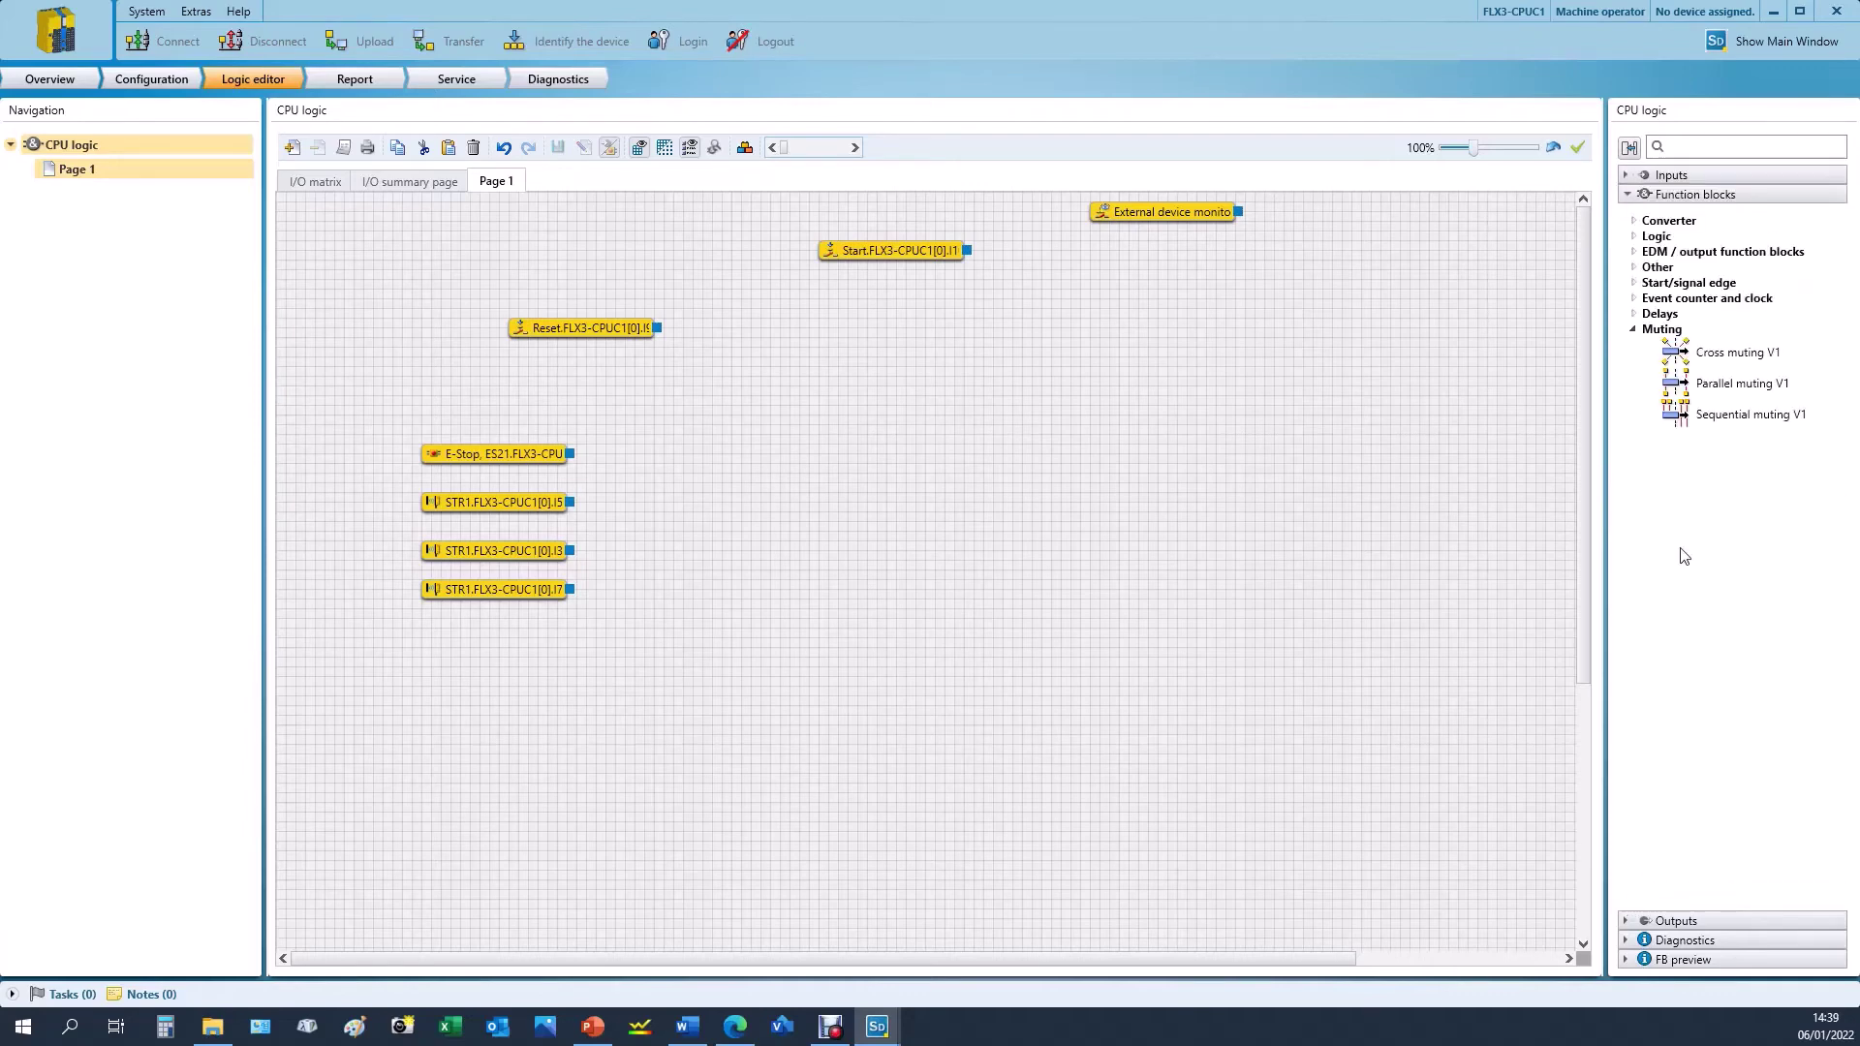
left_click(1634, 330)
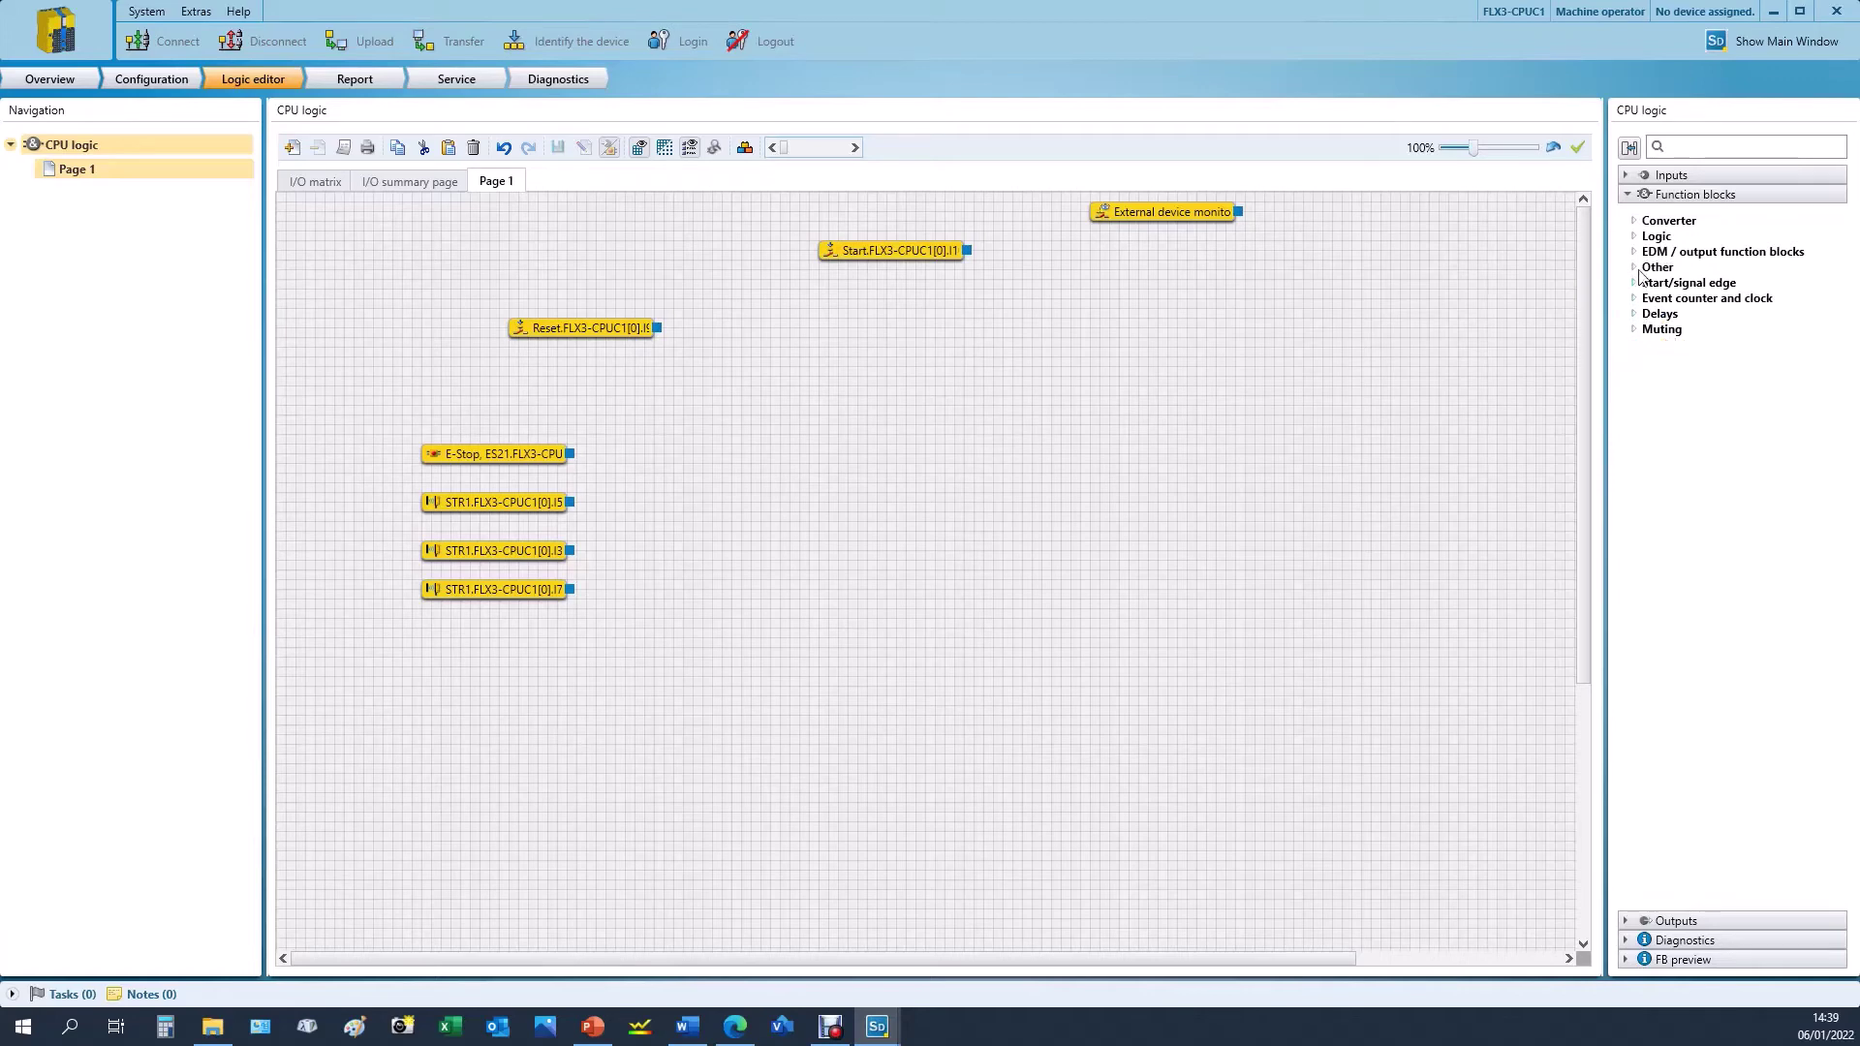
left_click(1634, 221)
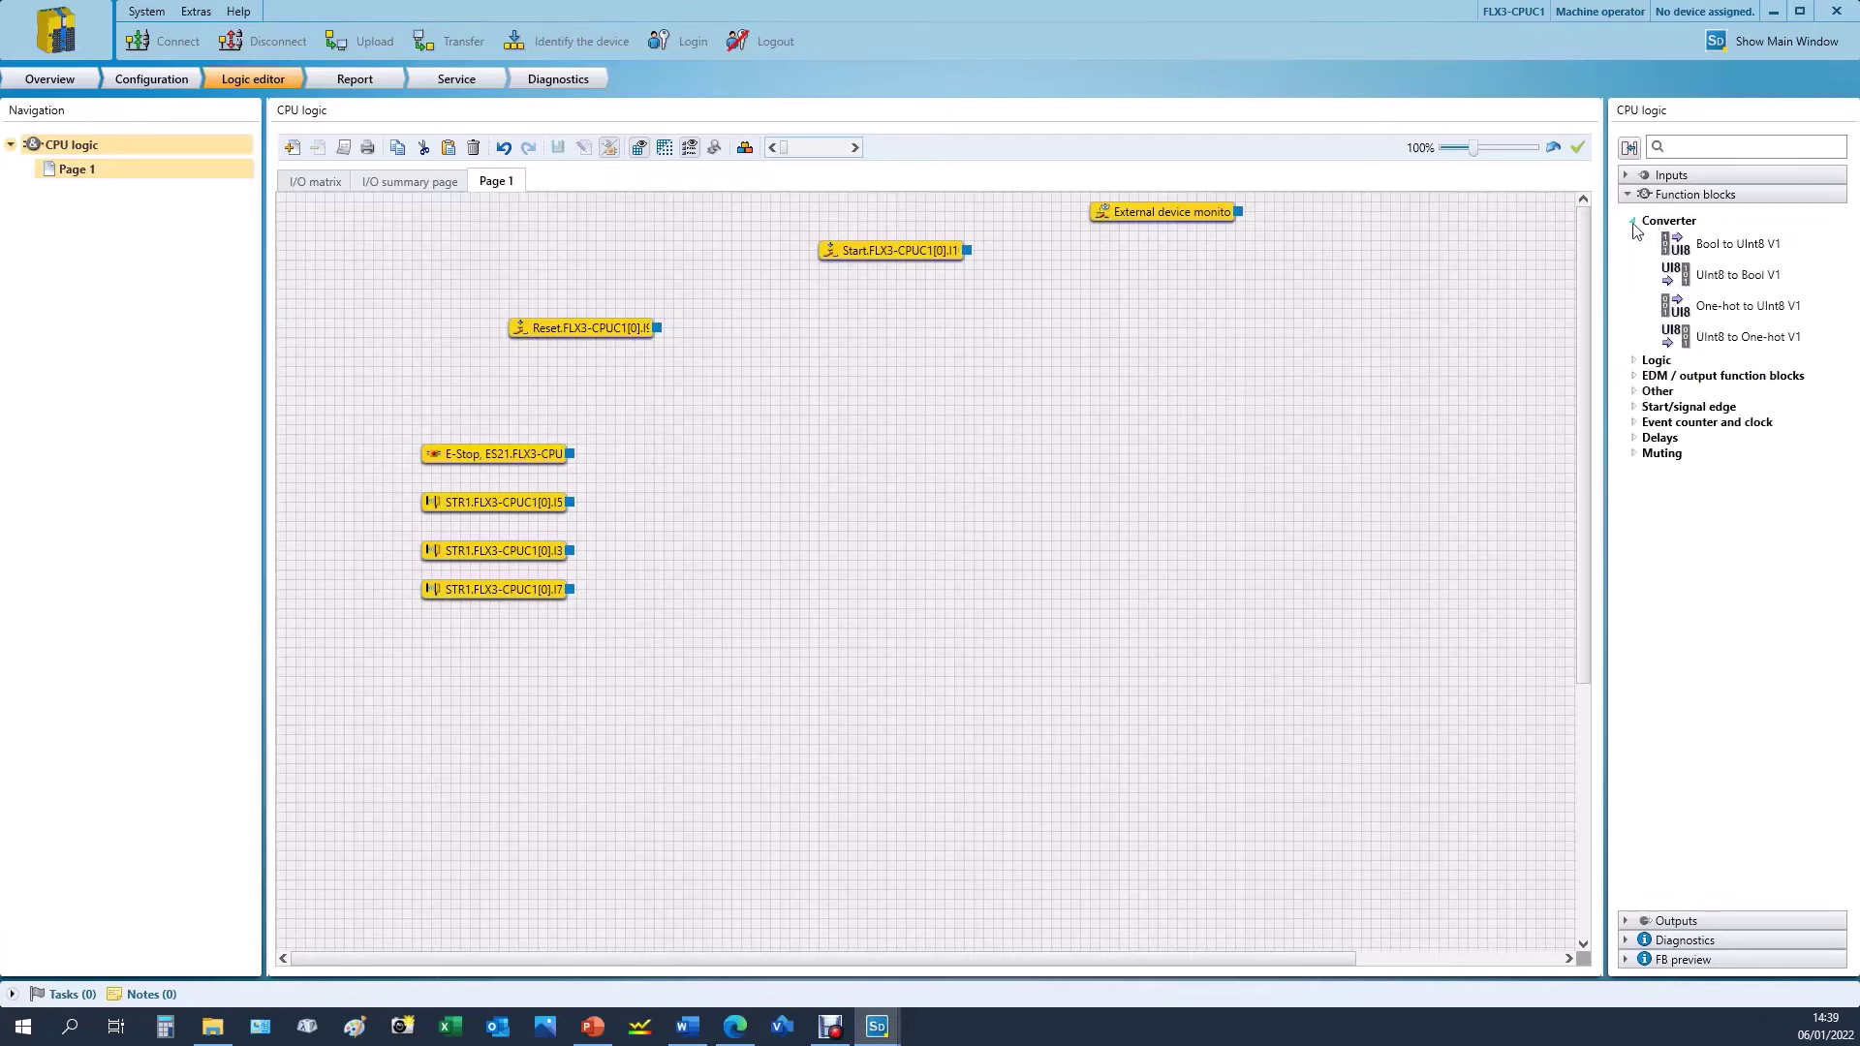
left_click(1633, 221)
left_click(1633, 236)
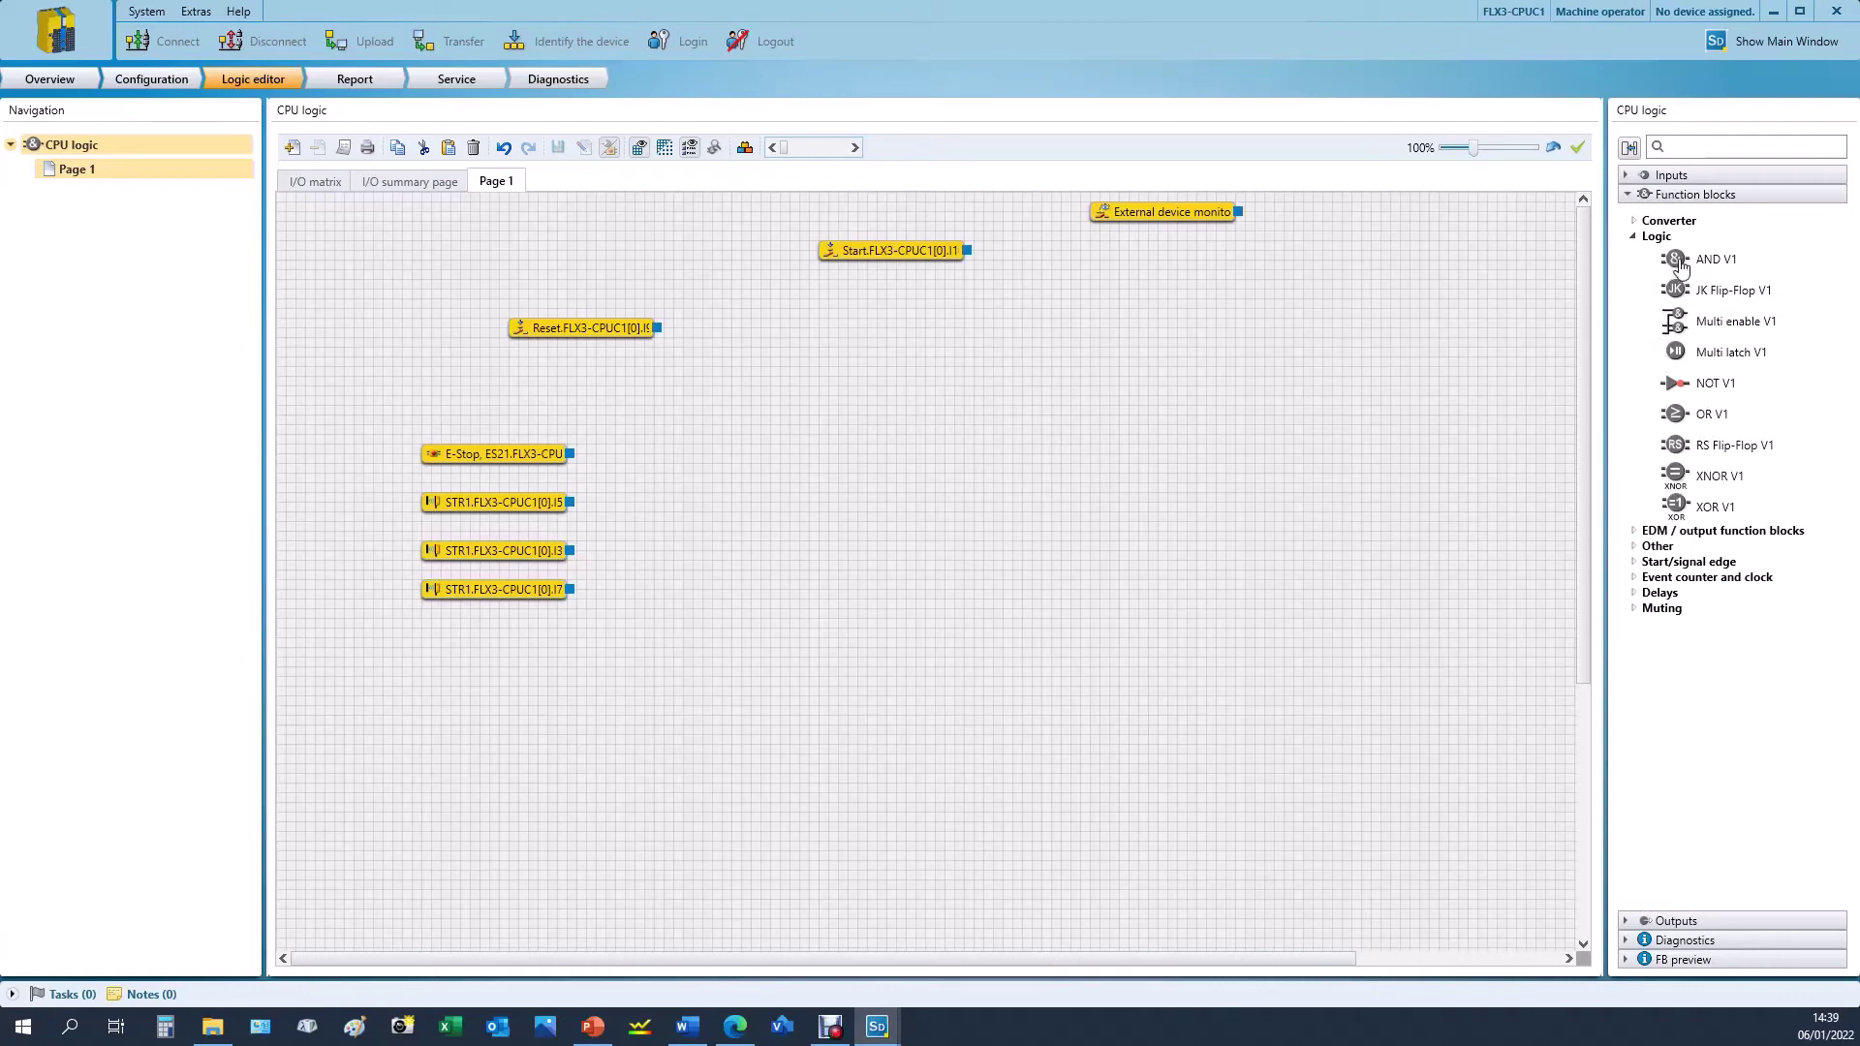
left_click_drag(1679, 263, 736, 610)
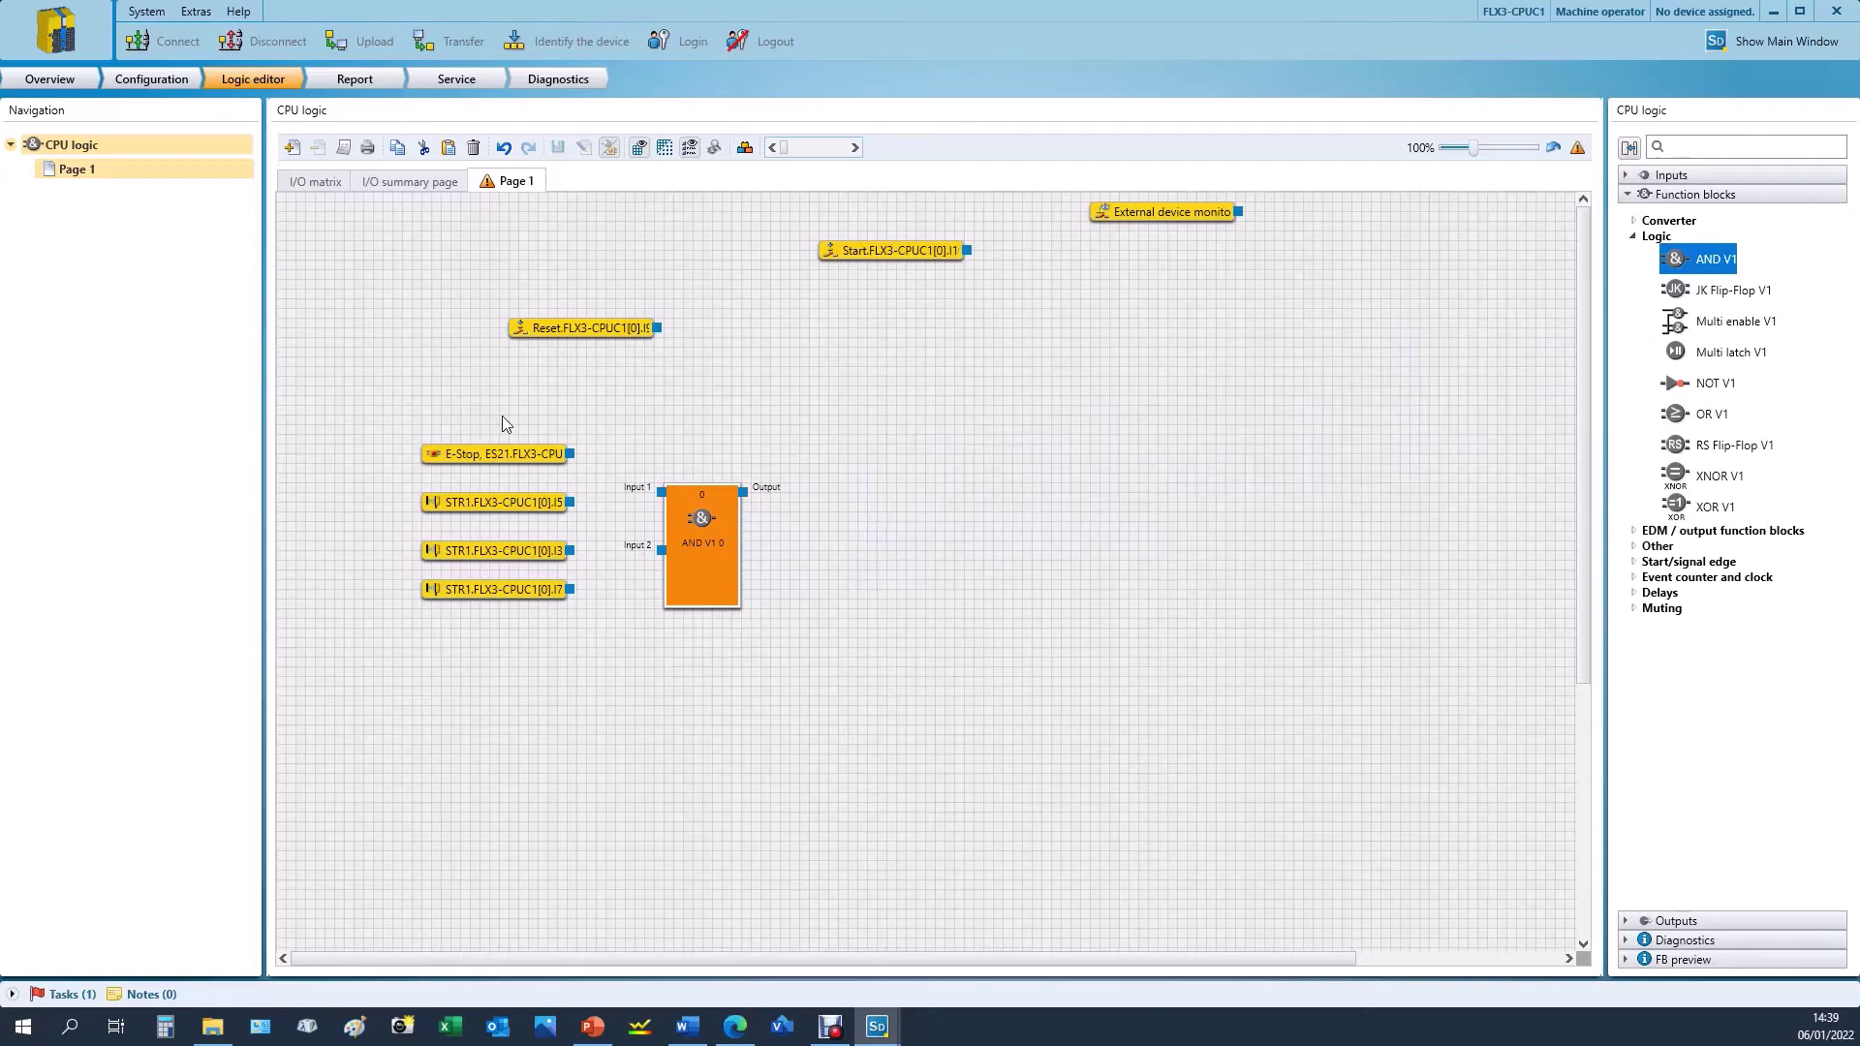
- Set the AND V1 block to four inputs
double_click(707, 539)
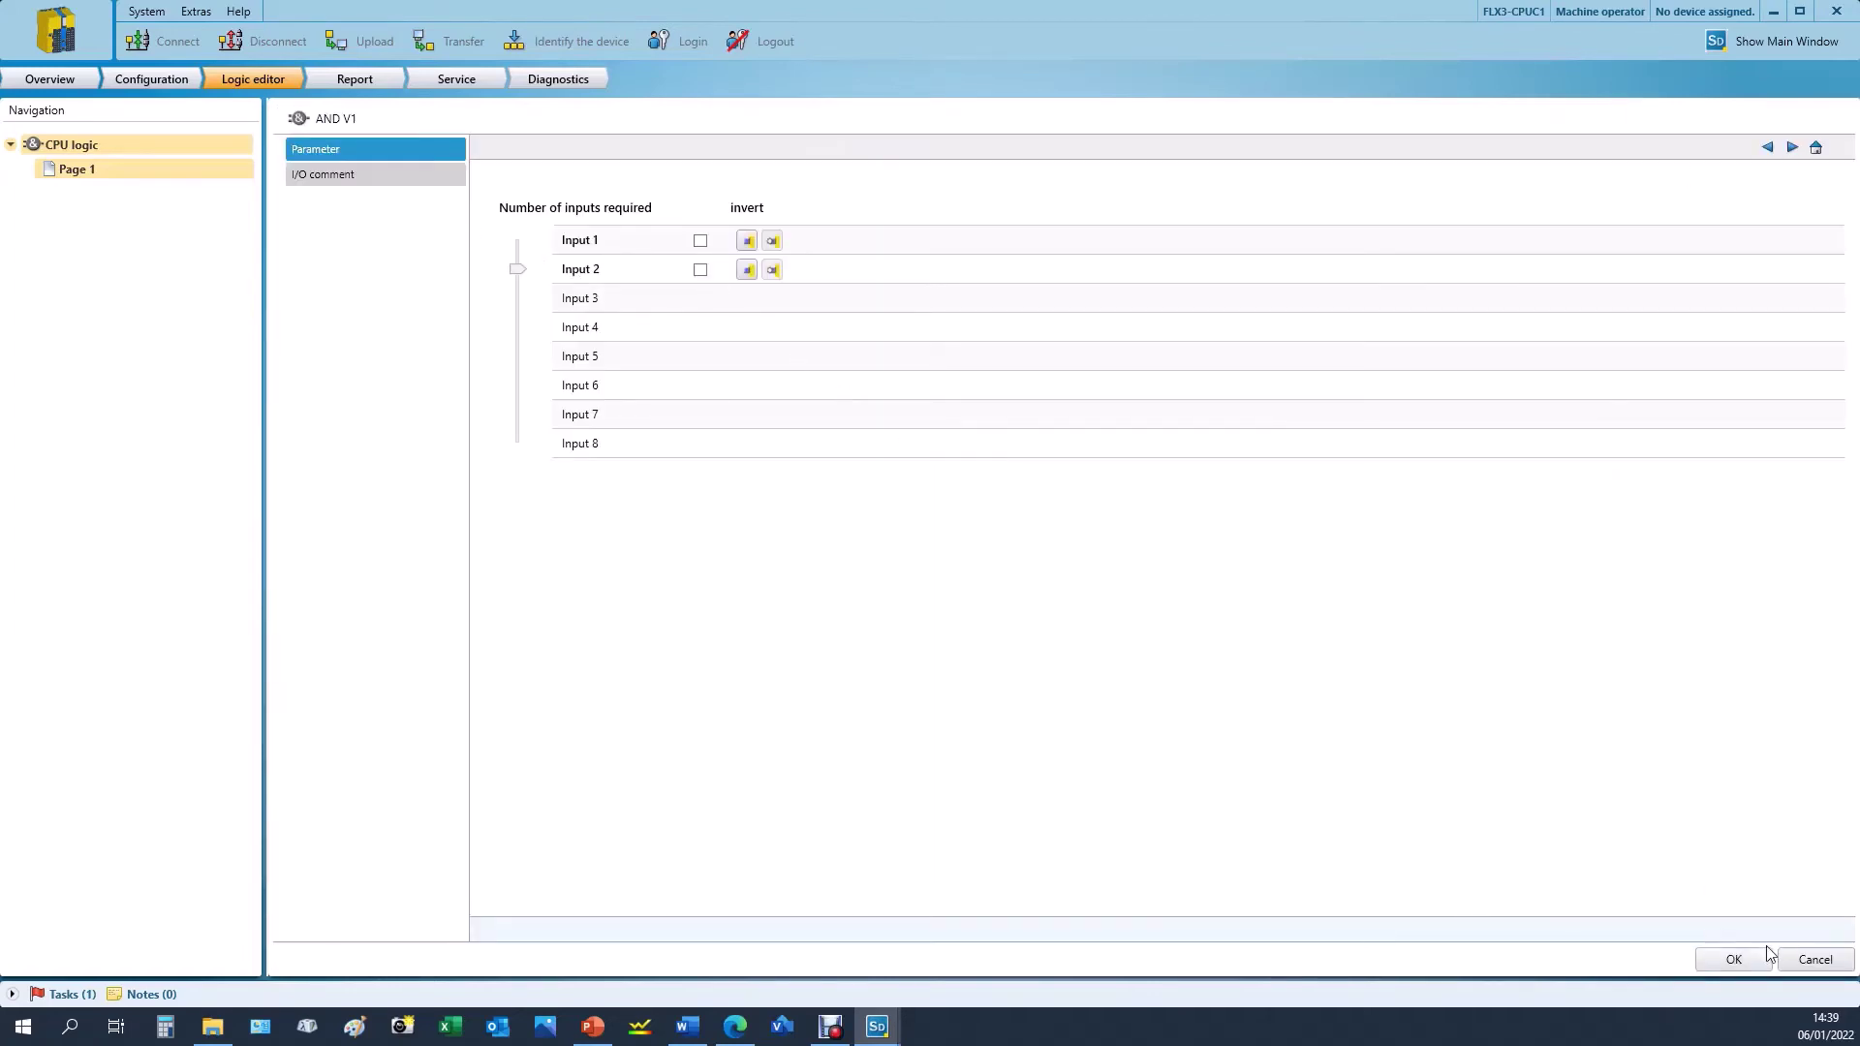
left_click(1803, 960)
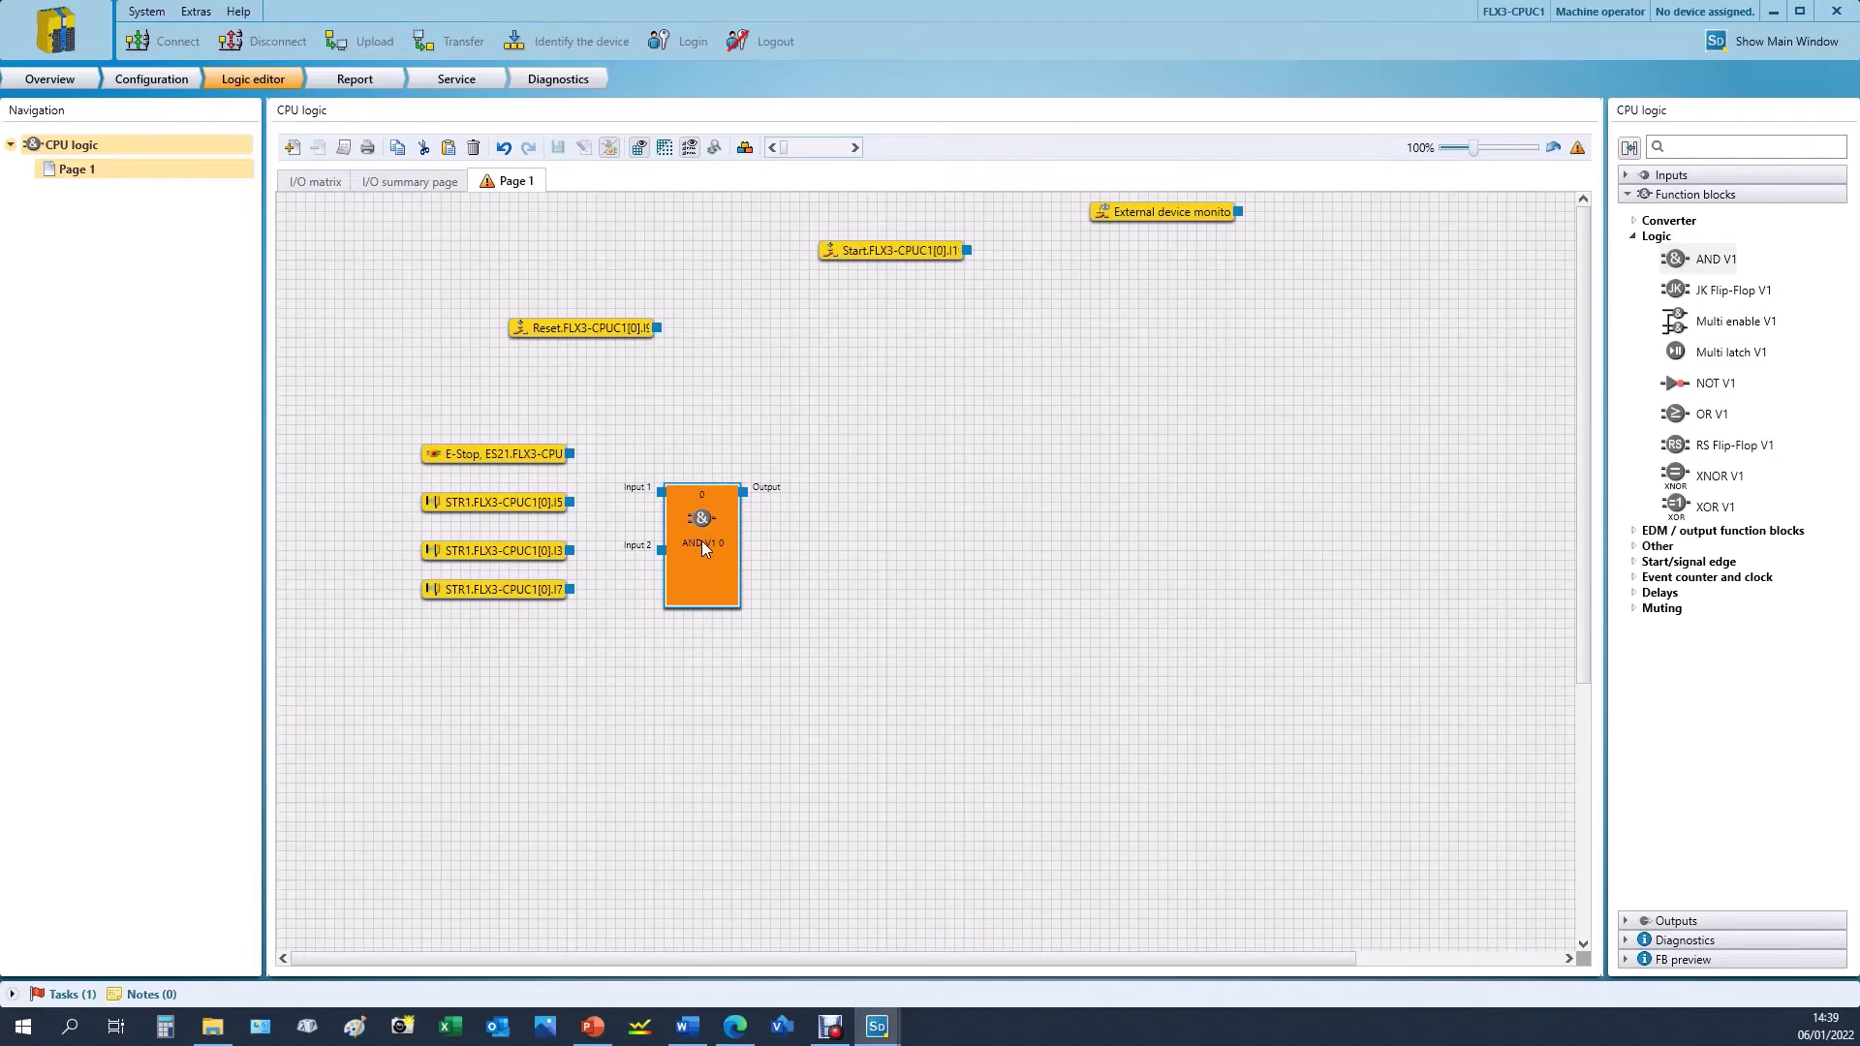
double_click(702, 541)
left_click(517, 302)
left_click(520, 334)
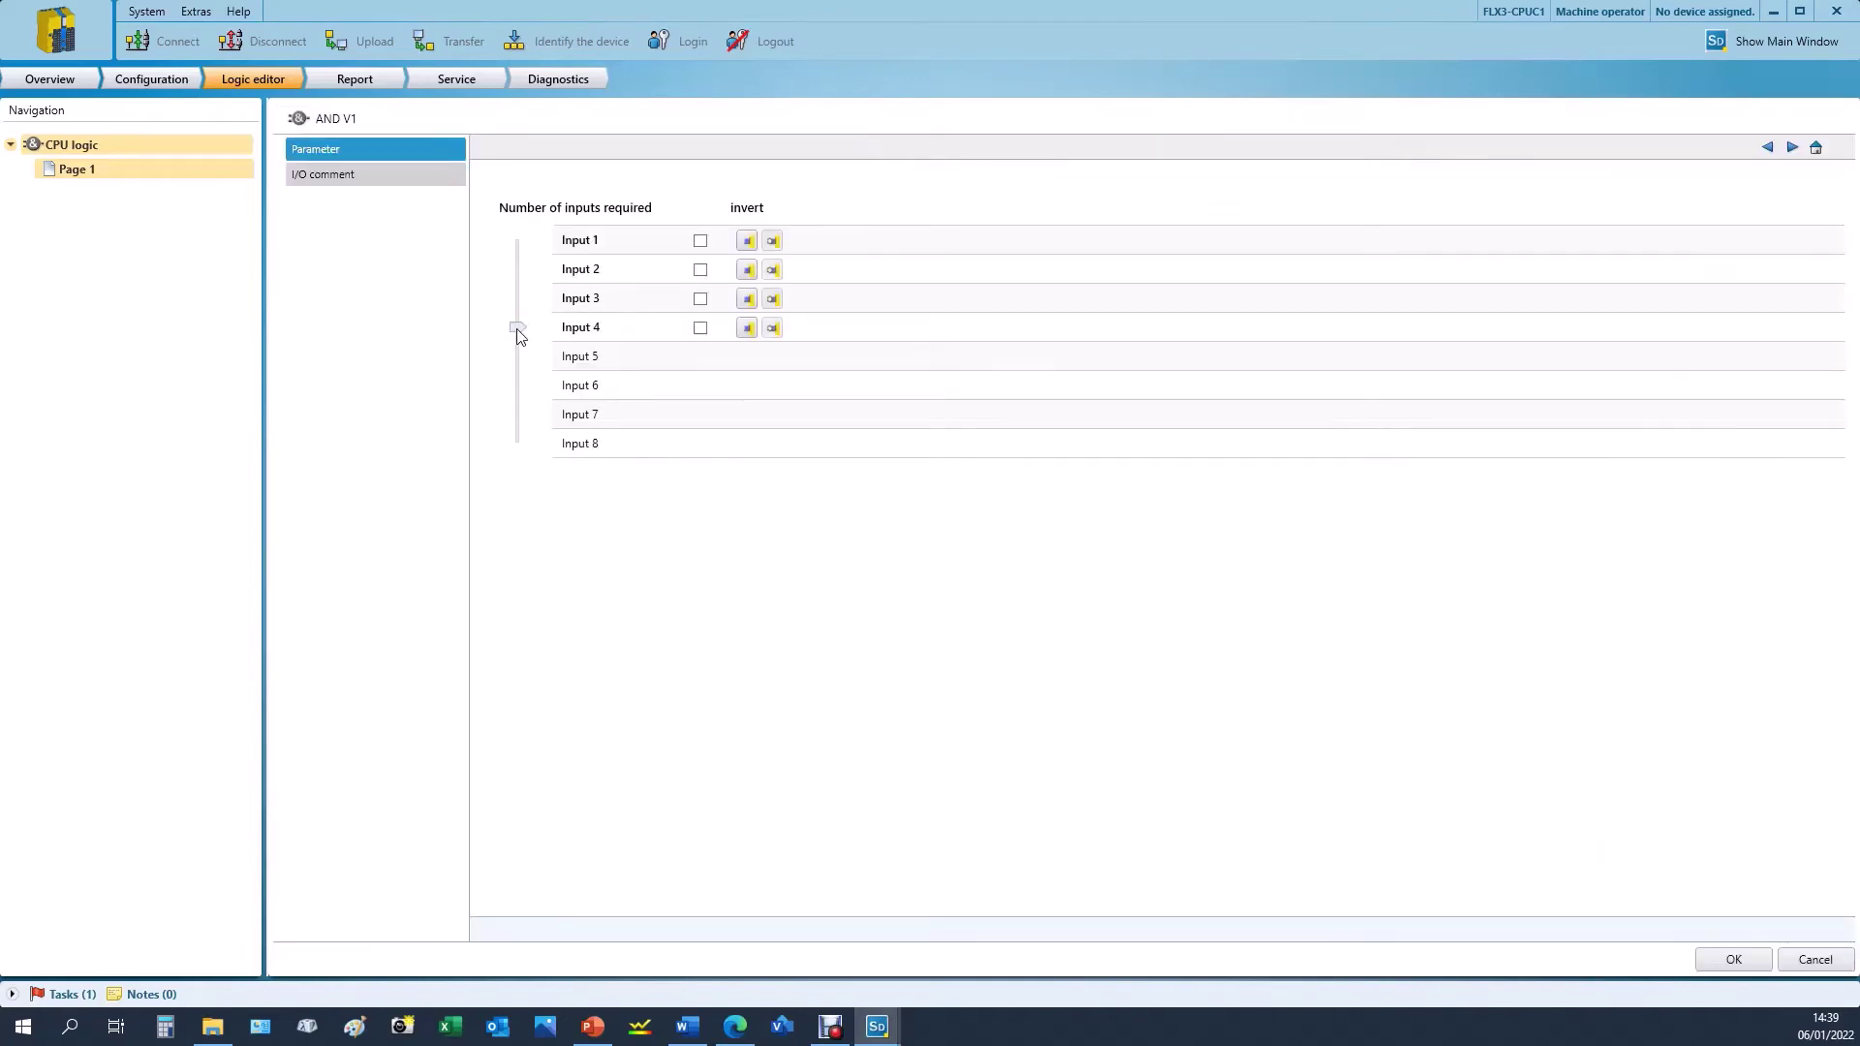
left_click(1734, 959)
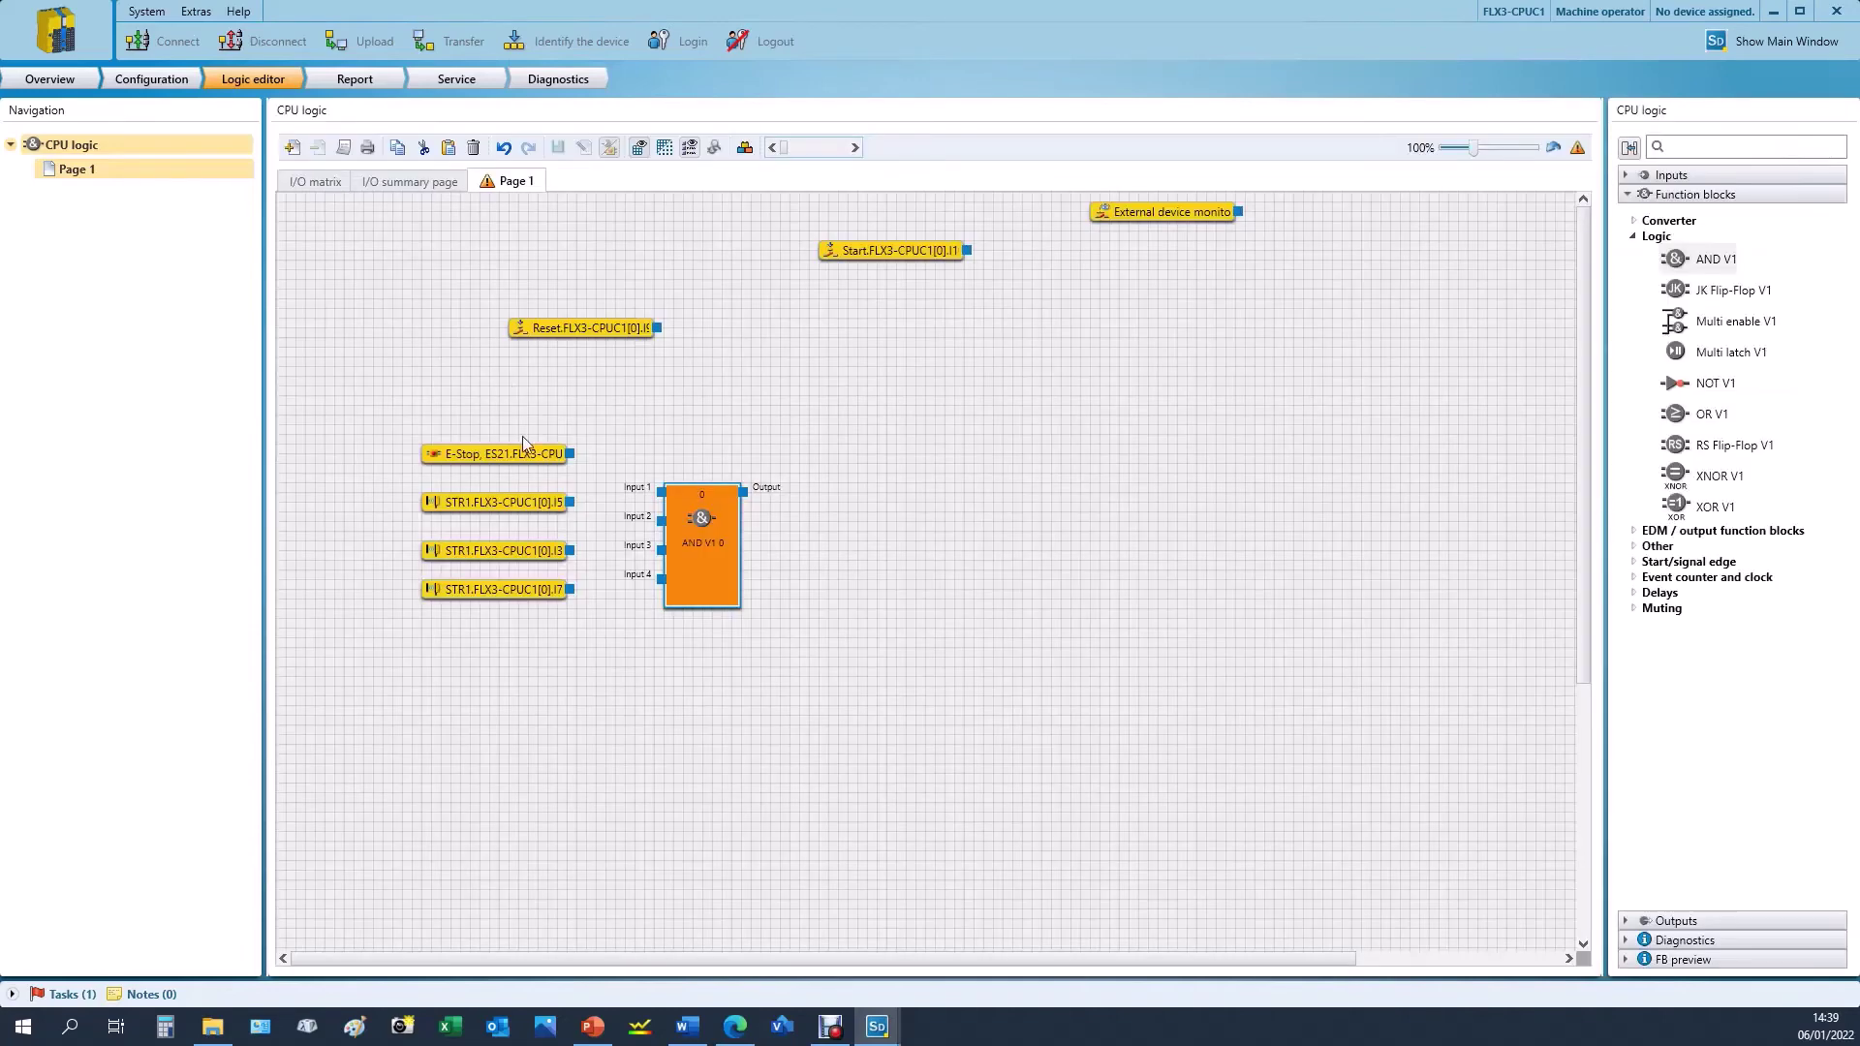
- Wire E-Stop to AND Input 1 and STR1 I7 to Input 4, aligning the I5, I7 and E-Stop inputs for straight wires
left_click_drag(571, 454, 660, 549)
left_click_drag(569, 590, 661, 579)
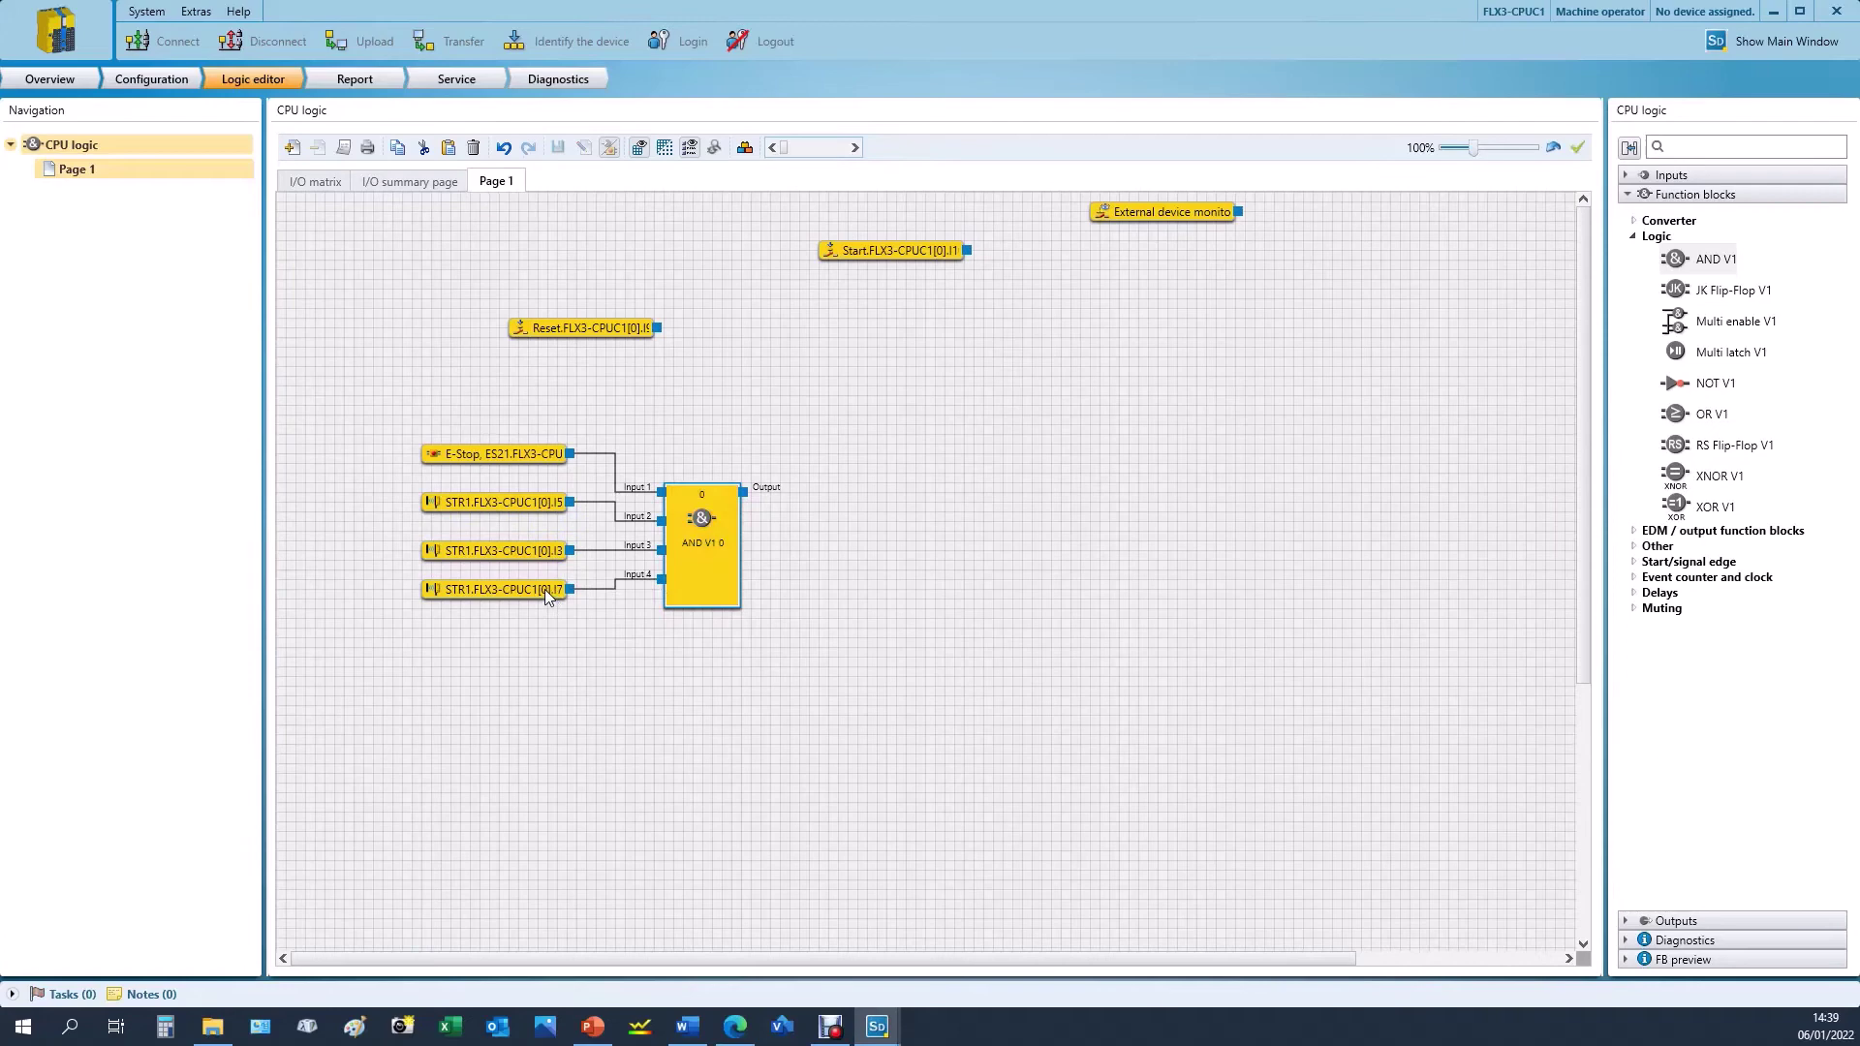
left_click_drag(547, 593, 547, 590)
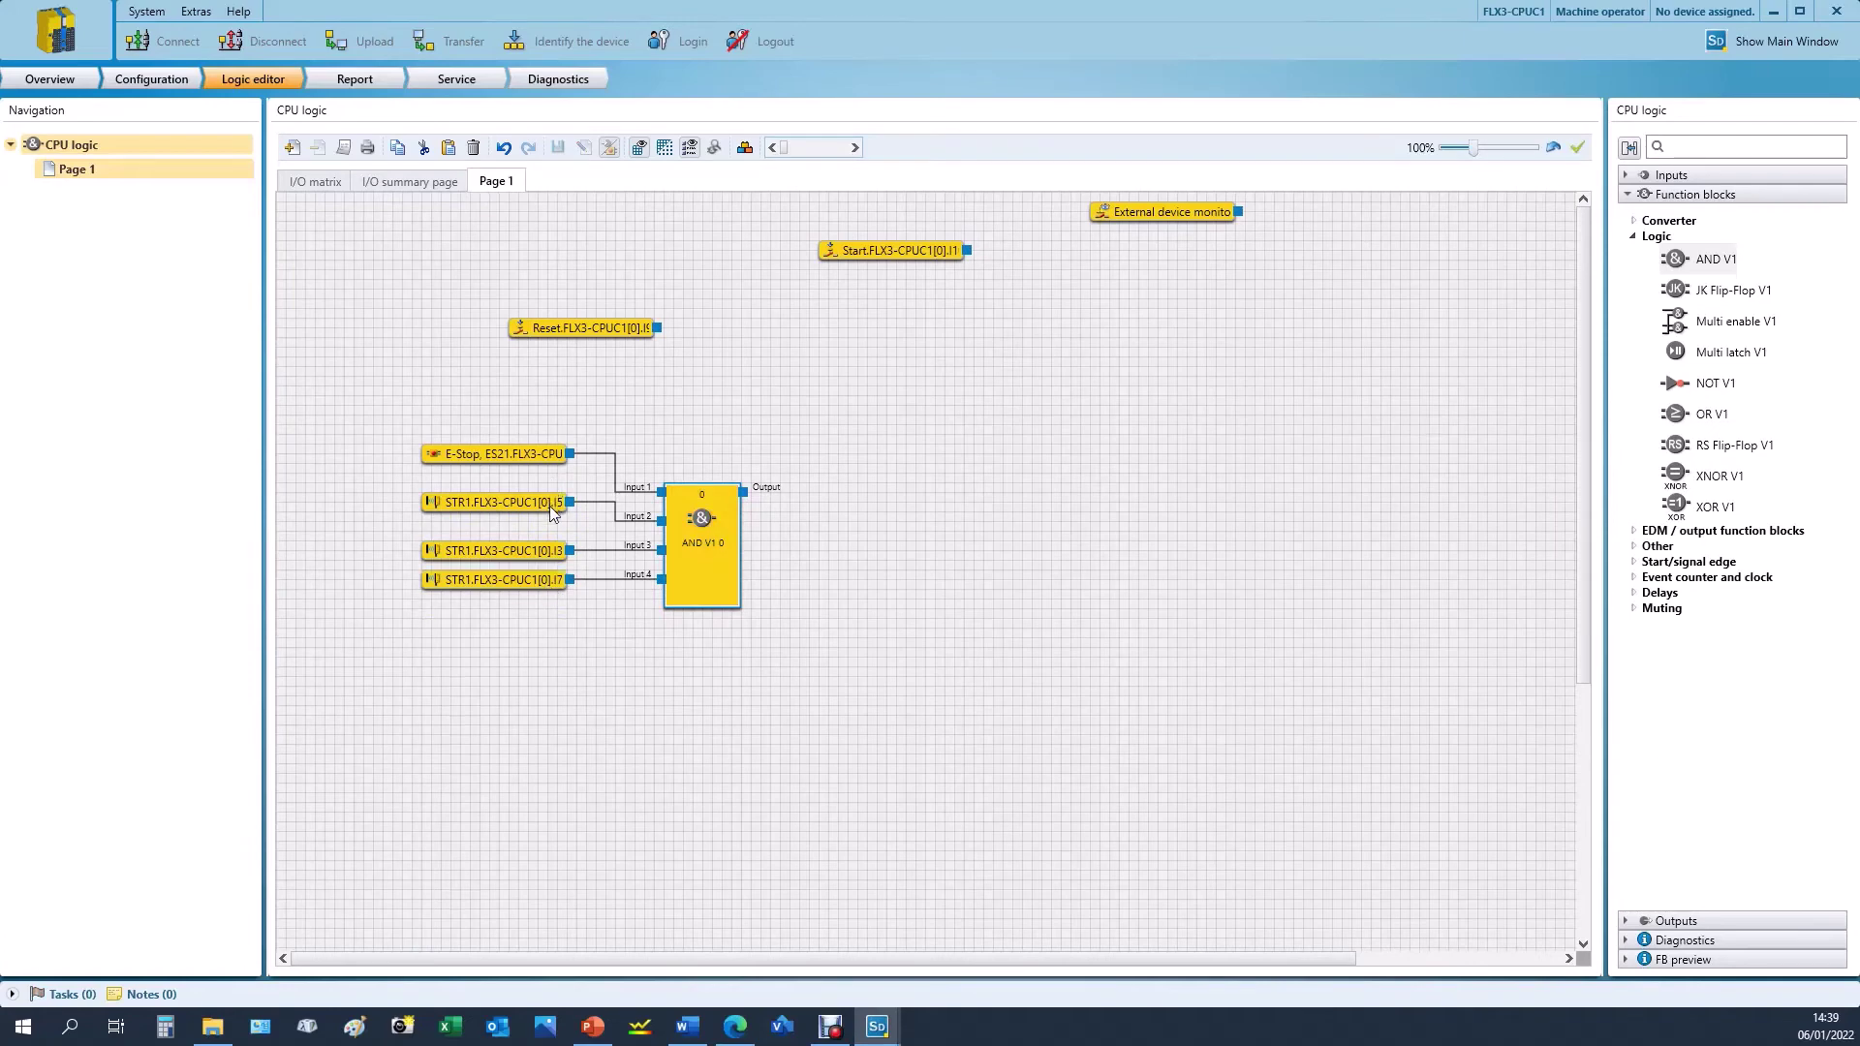
left_click_drag(549, 505, 549, 525)
left_click_drag(546, 463, 545, 501)
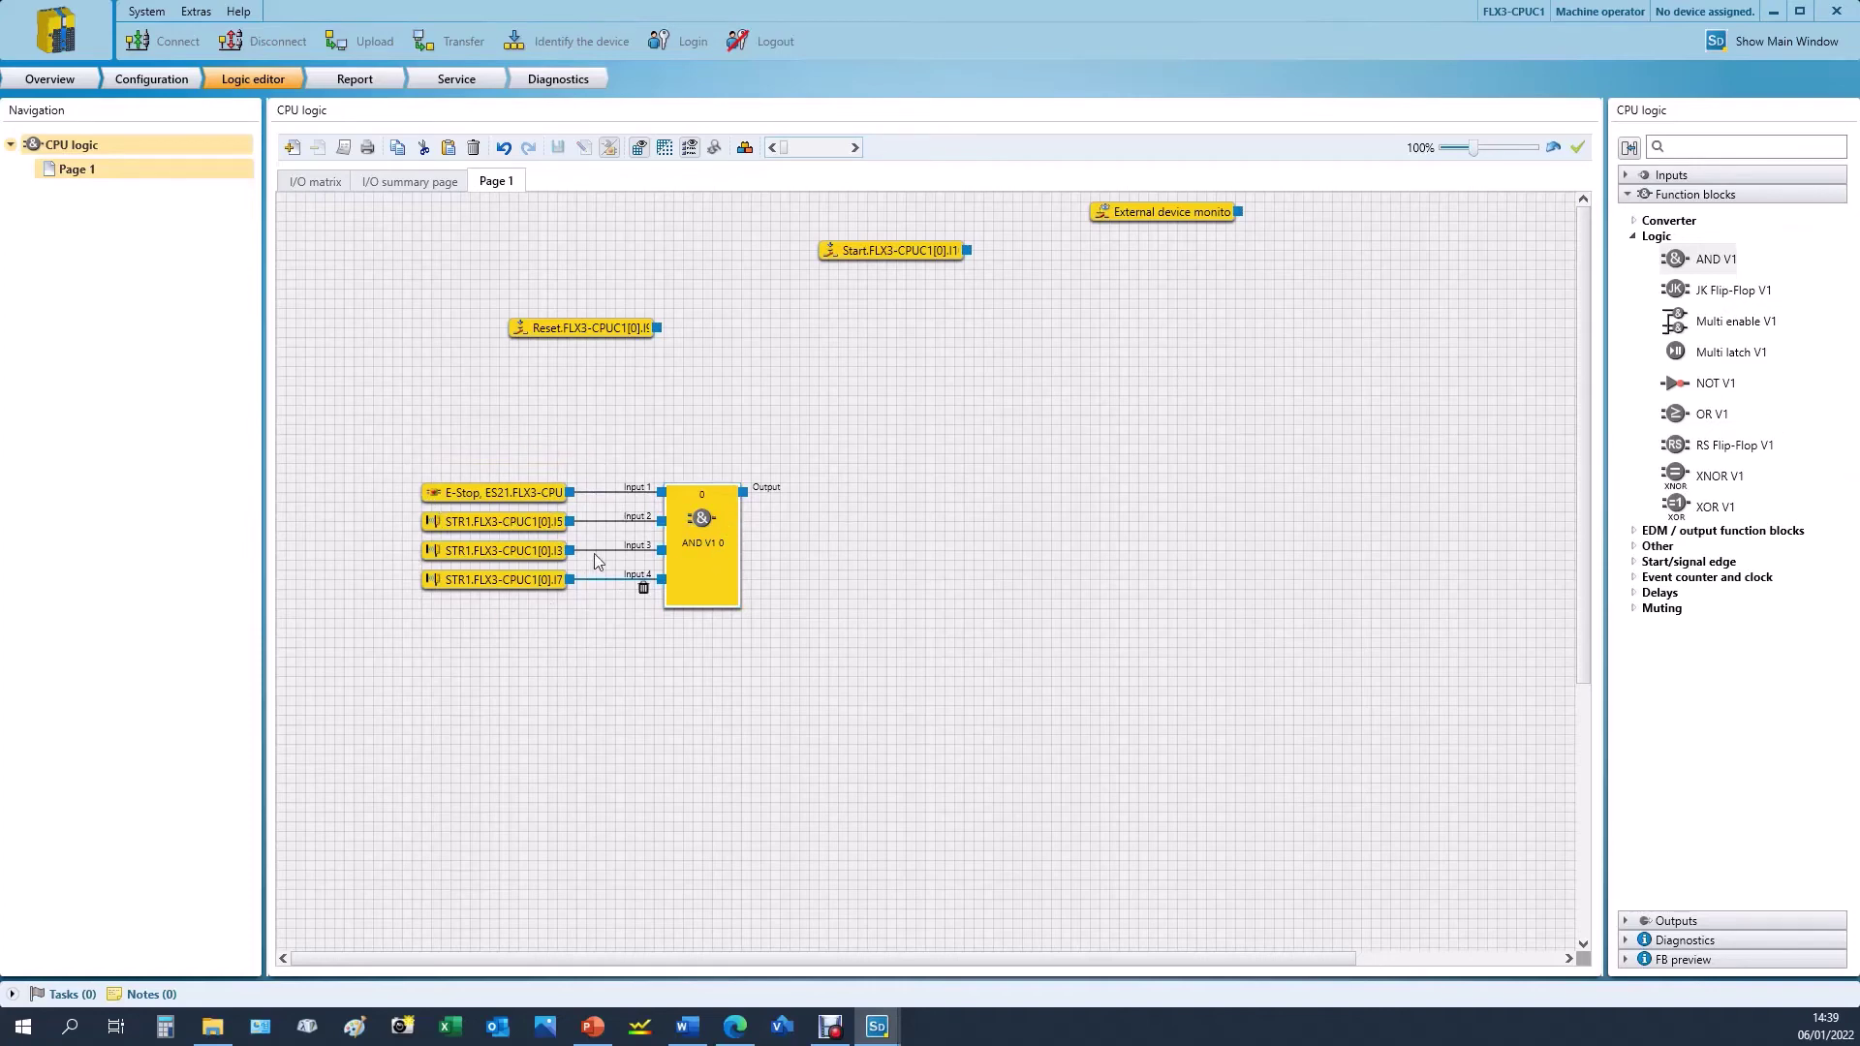
- Place Reset V1 and Restart V1 blocks from the Other category on the diagram
left_click(1634, 548)
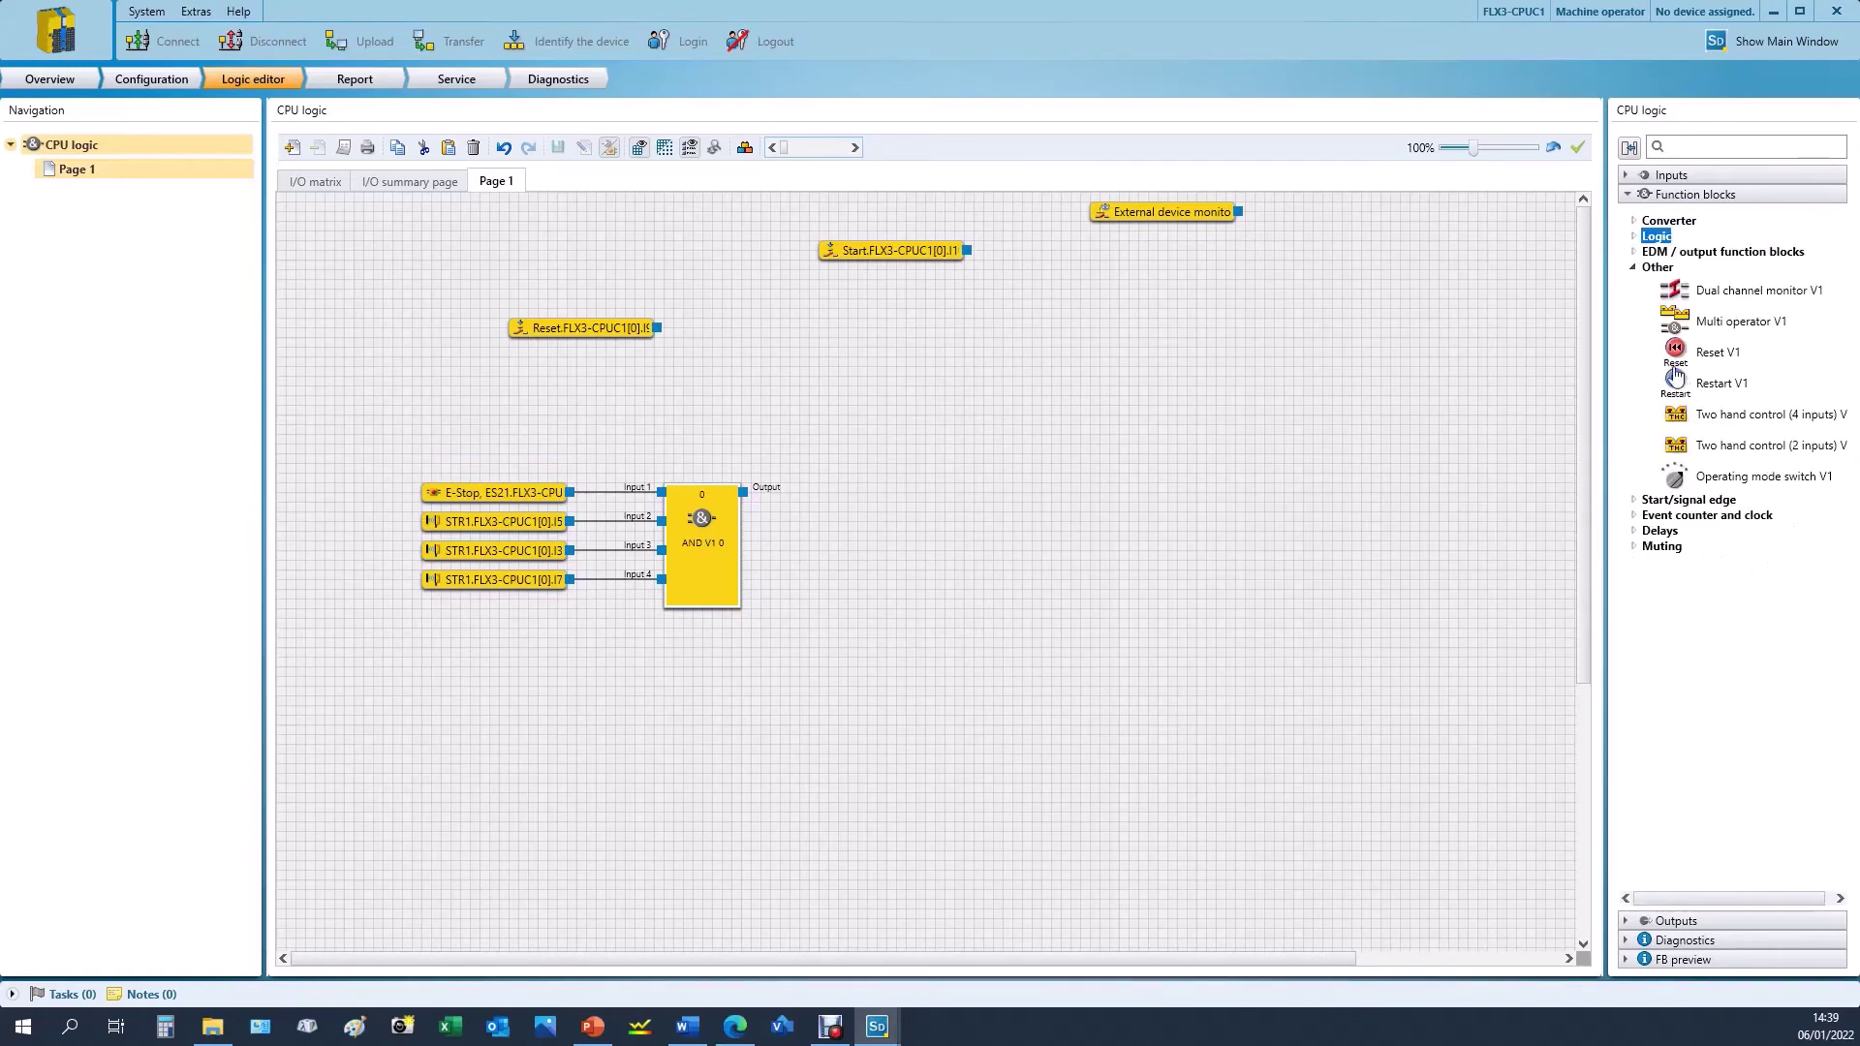
left_click_drag(1676, 350, 1064, 439)
left_click_drag(1676, 382, 1091, 445)
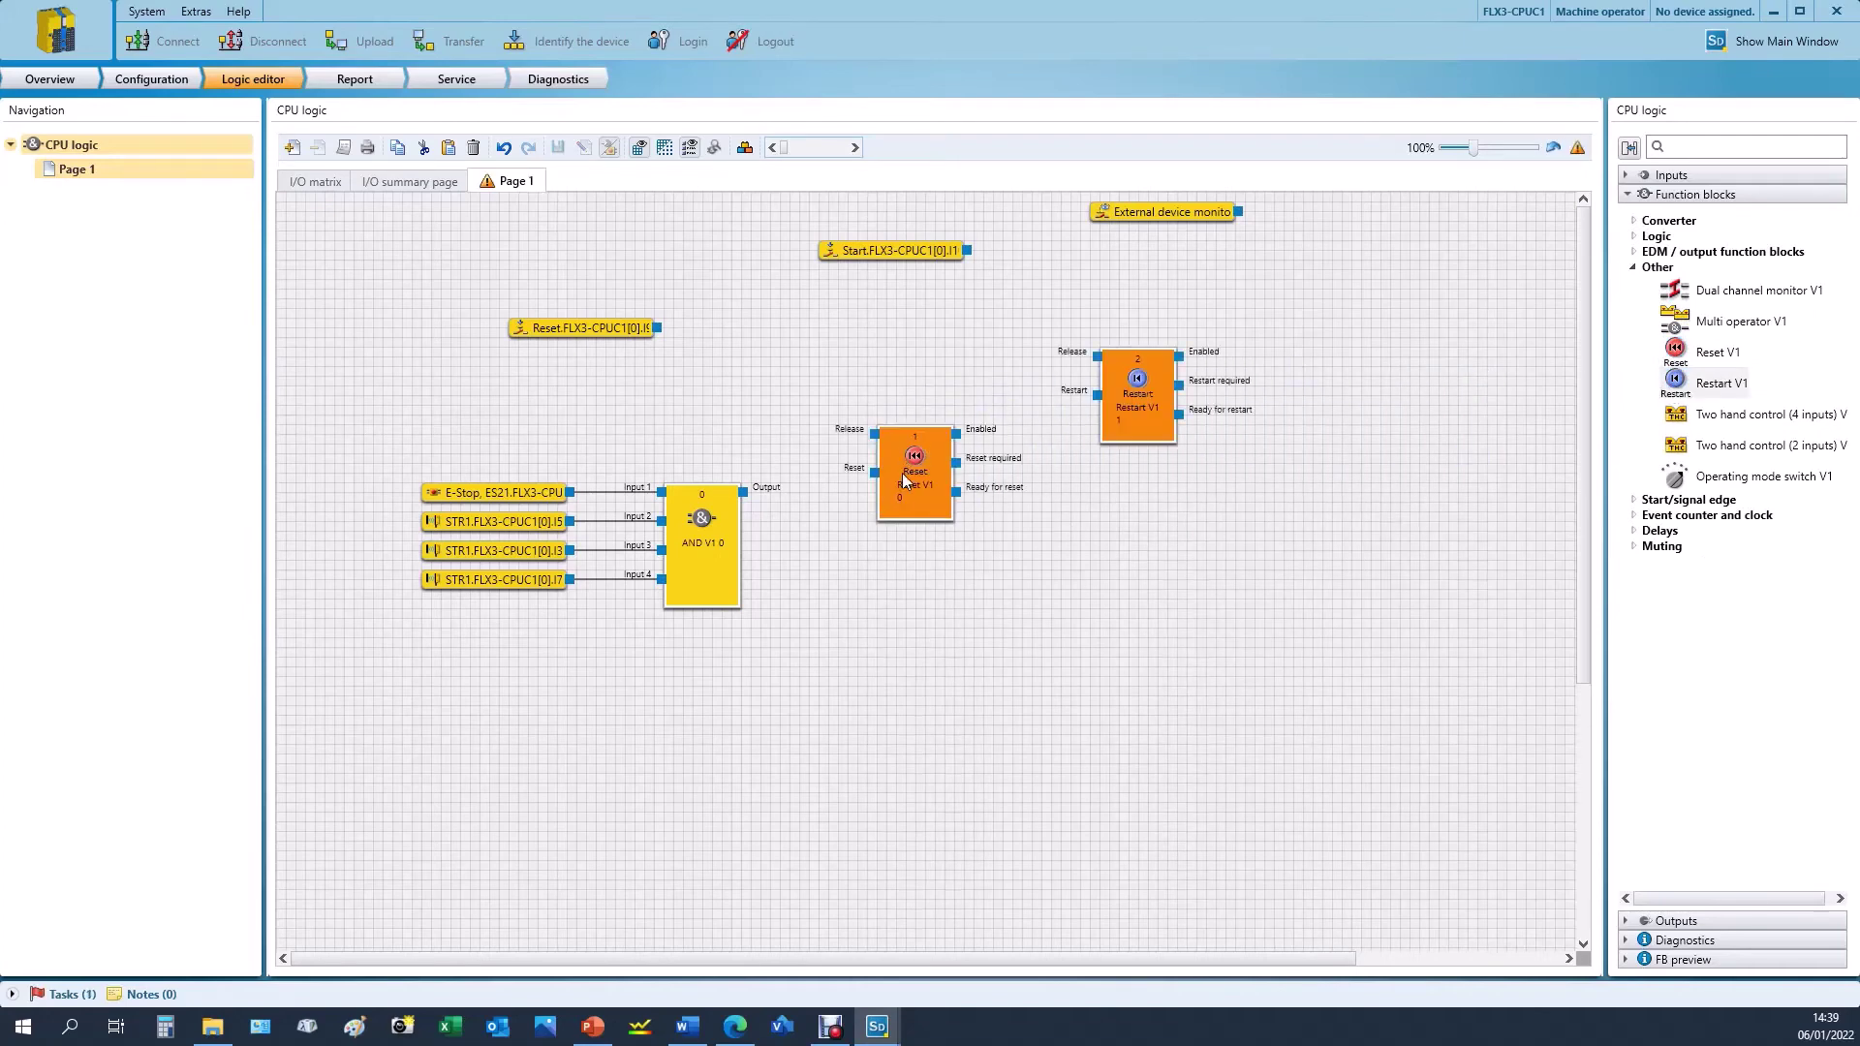
left_click_drag(903, 510, 893, 558)
- Wire the AND output to Reset's Release and the Reset input signal to Reset V1
left_click_drag(744, 496, 865, 483)
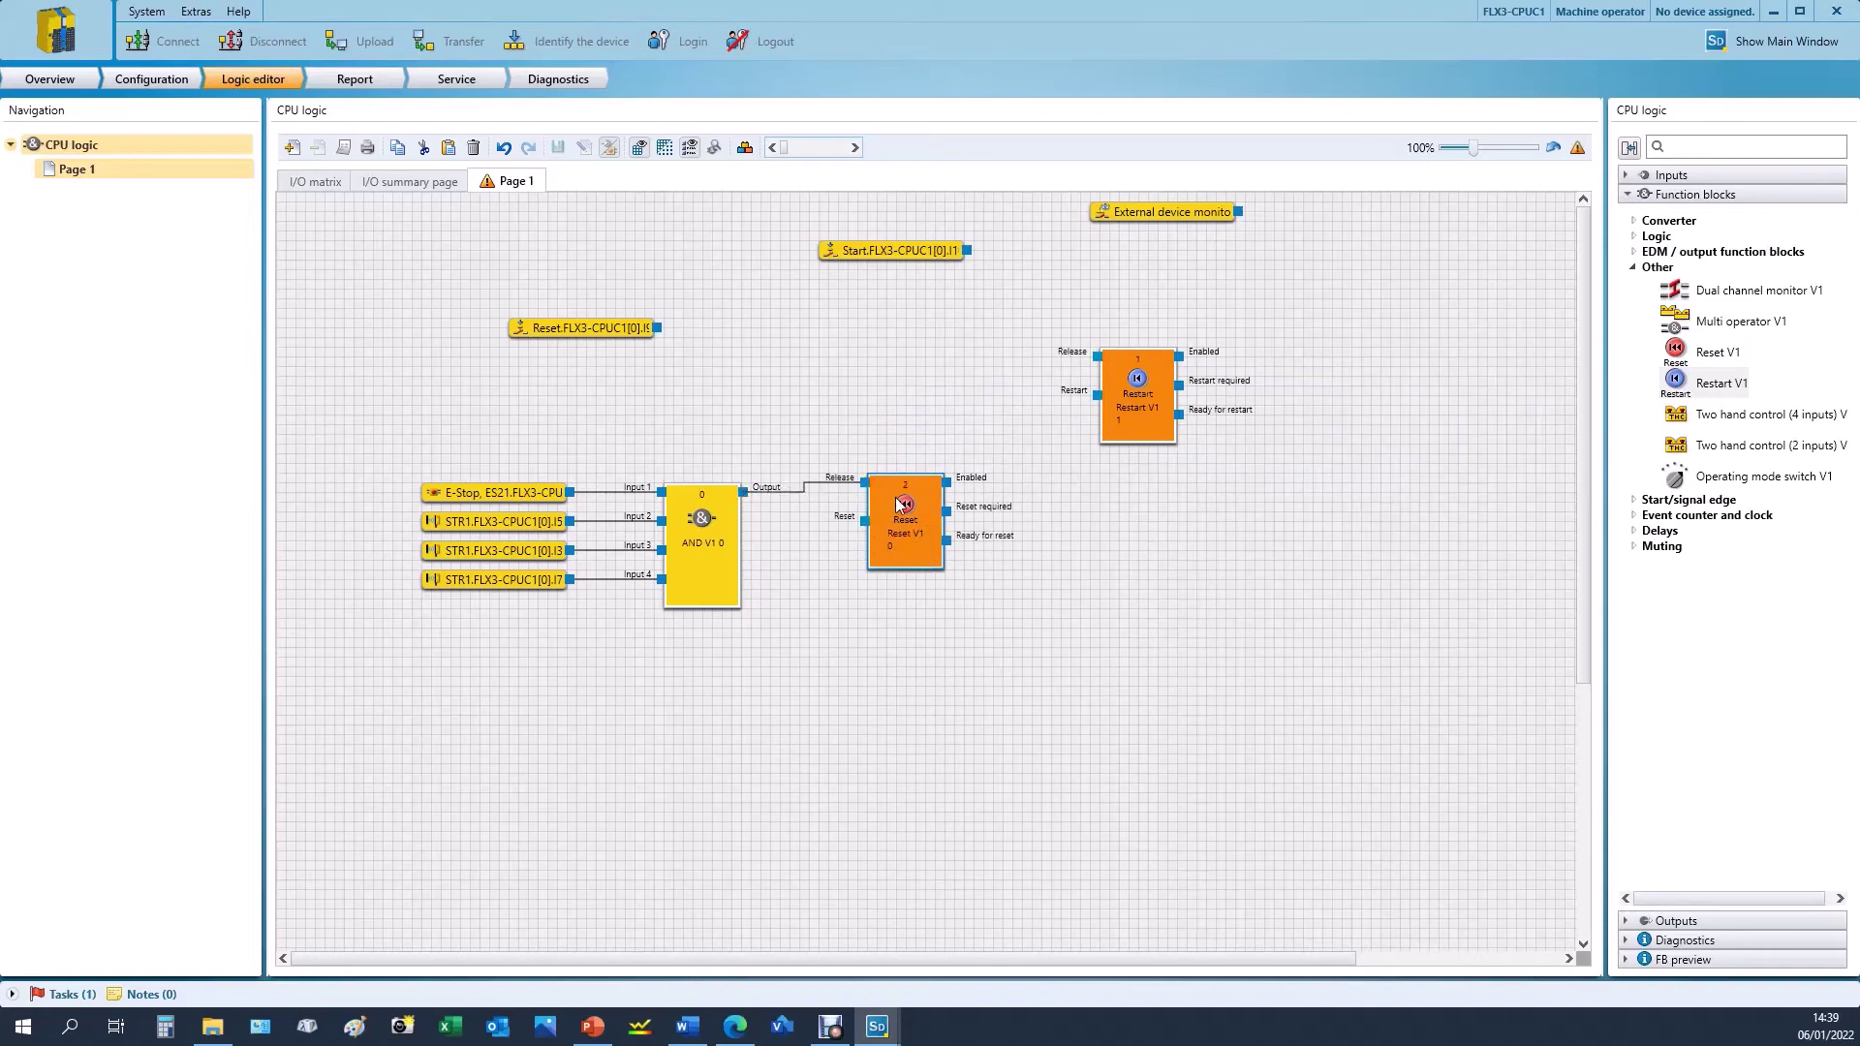
left_click(839, 492)
left_click_drag(621, 335, 864, 531)
left_click(839, 531)
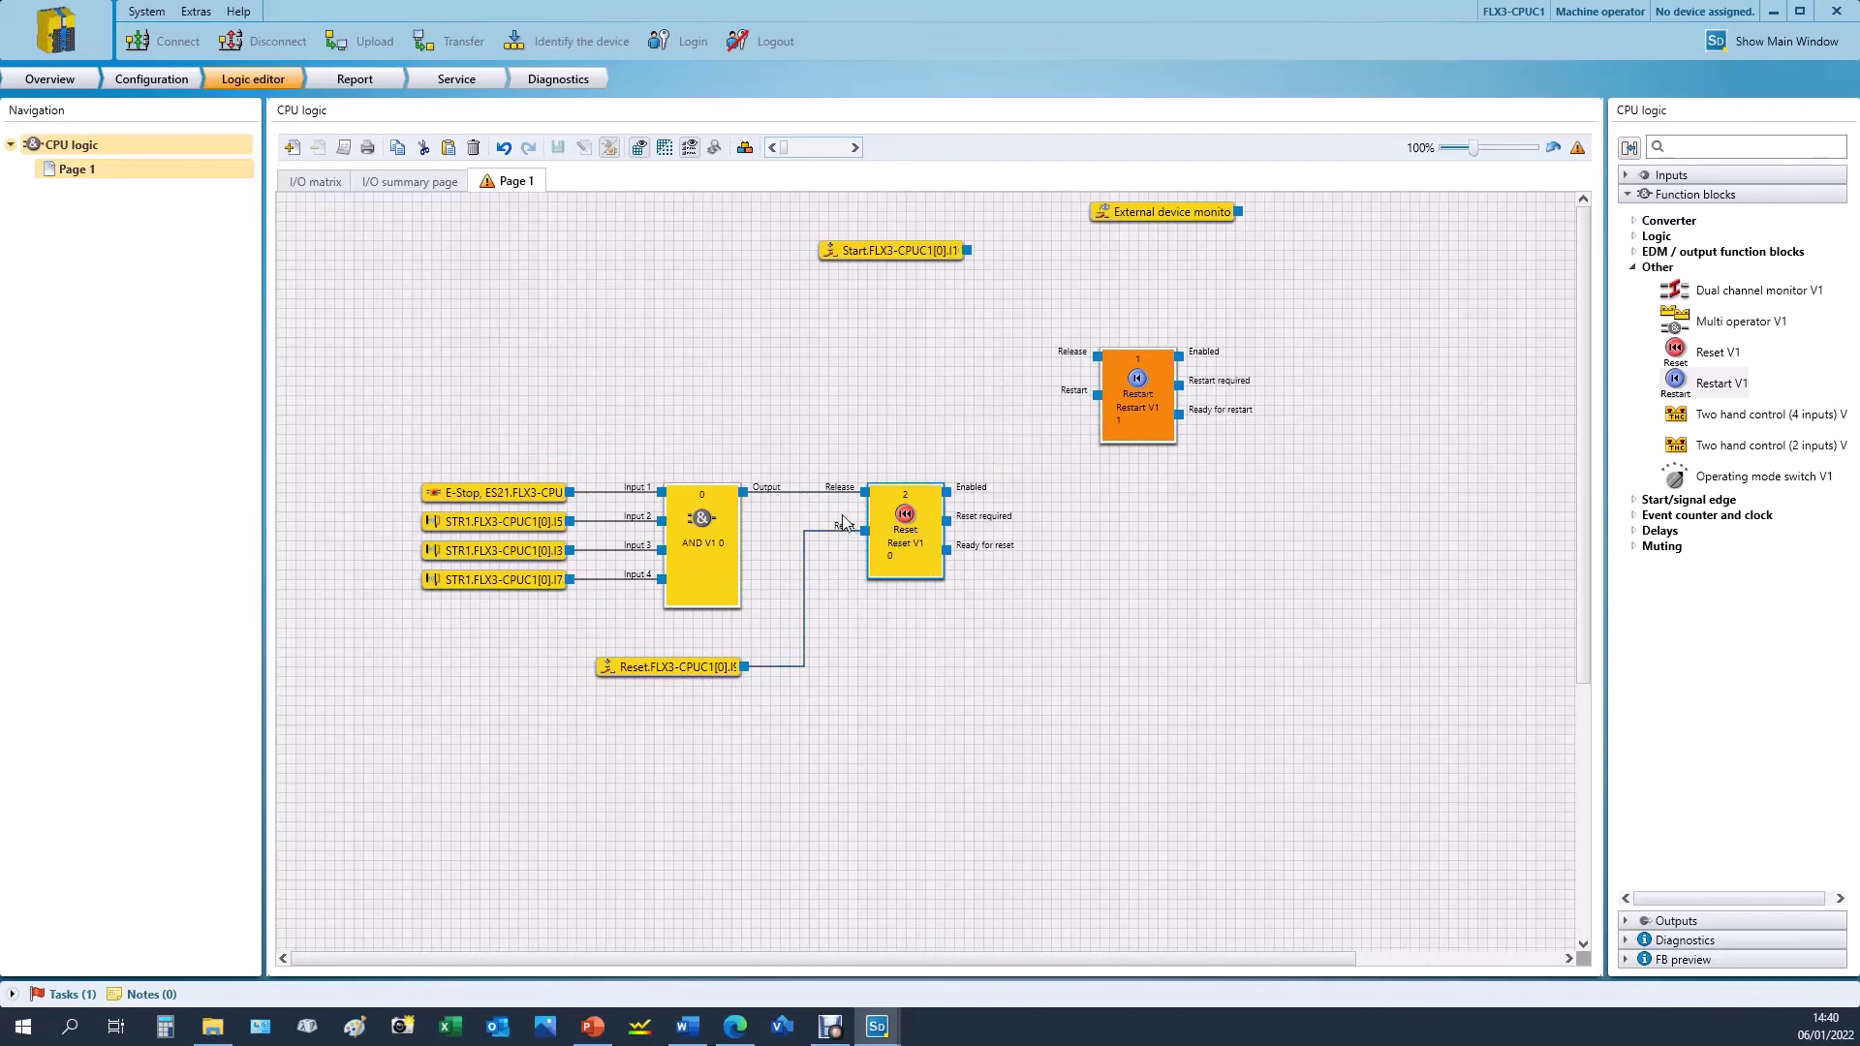
mouse_move(856, 499)
left_click(1635, 269)
- Place the Lamp (LED) X3 output and wire Reset V1's Ready for reset to it
left_click(1629, 197)
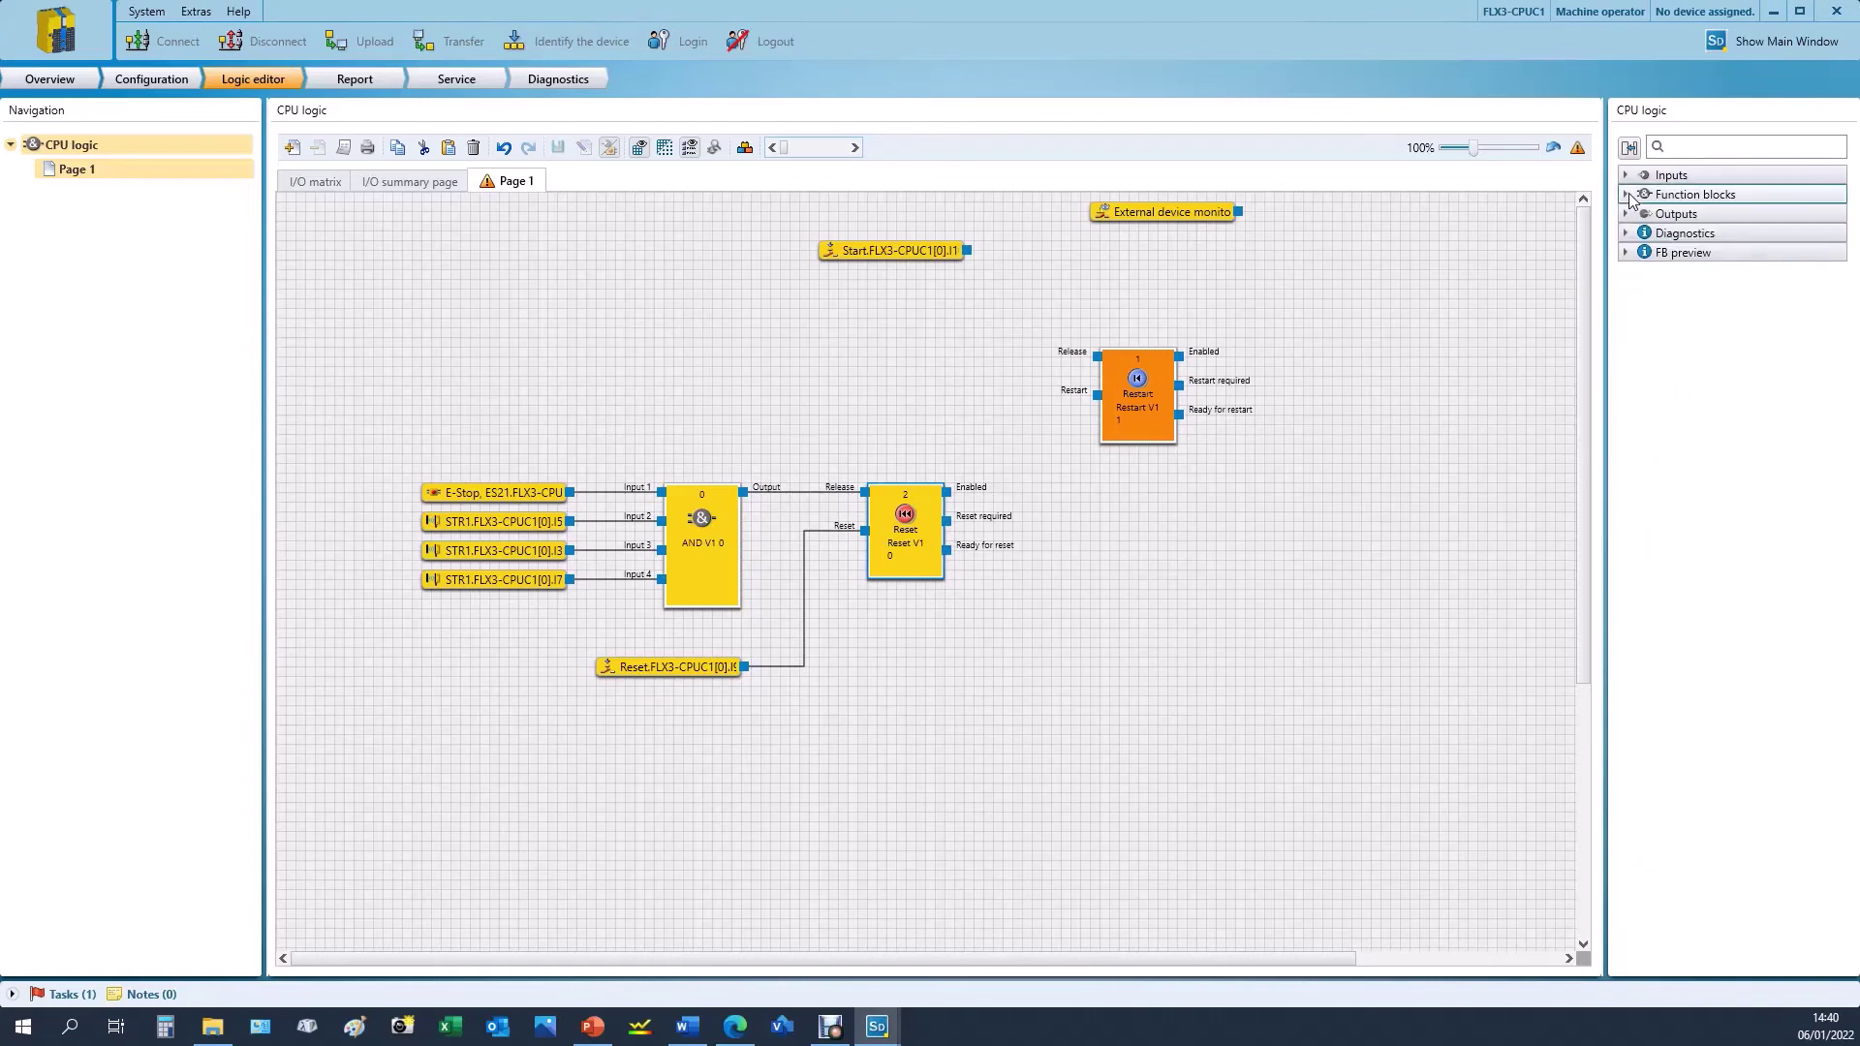
left_click(1628, 214)
left_click_drag(1705, 262, 1085, 567)
left_click_drag(1082, 556, 1082, 556)
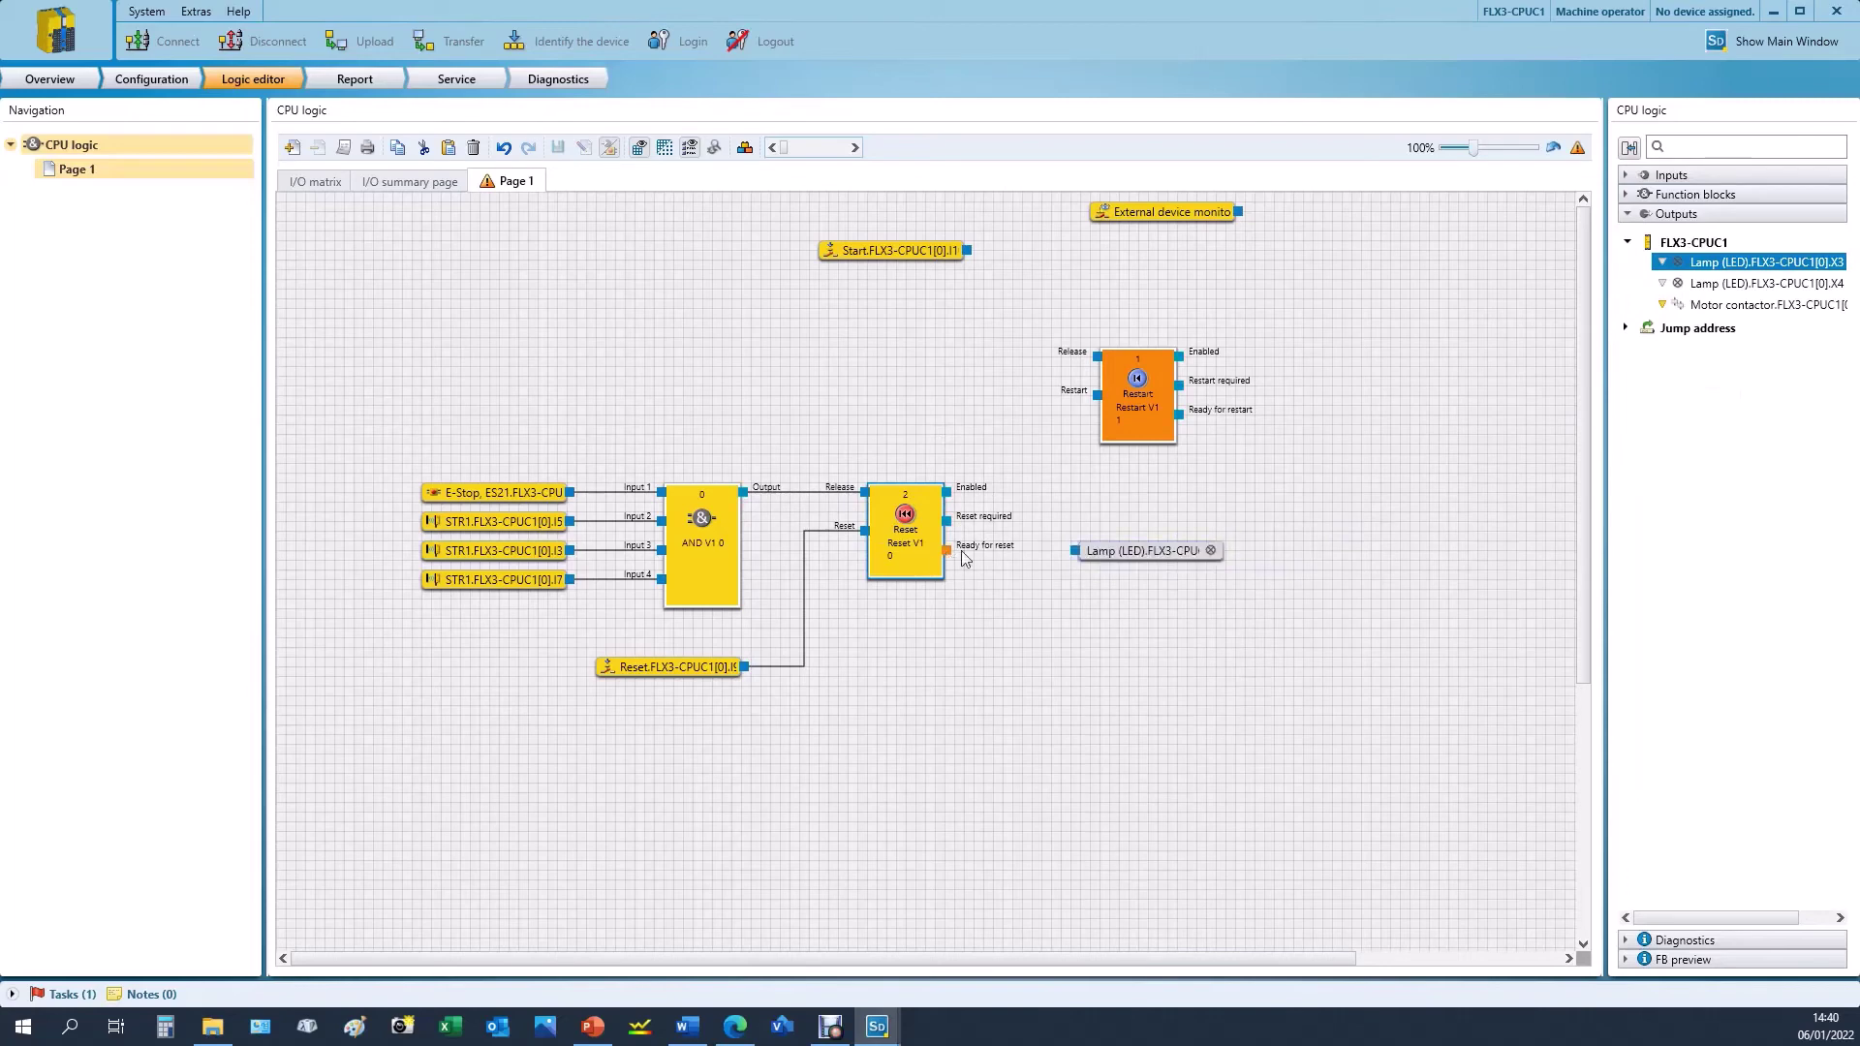
left_click_drag(946, 549, 1075, 551)
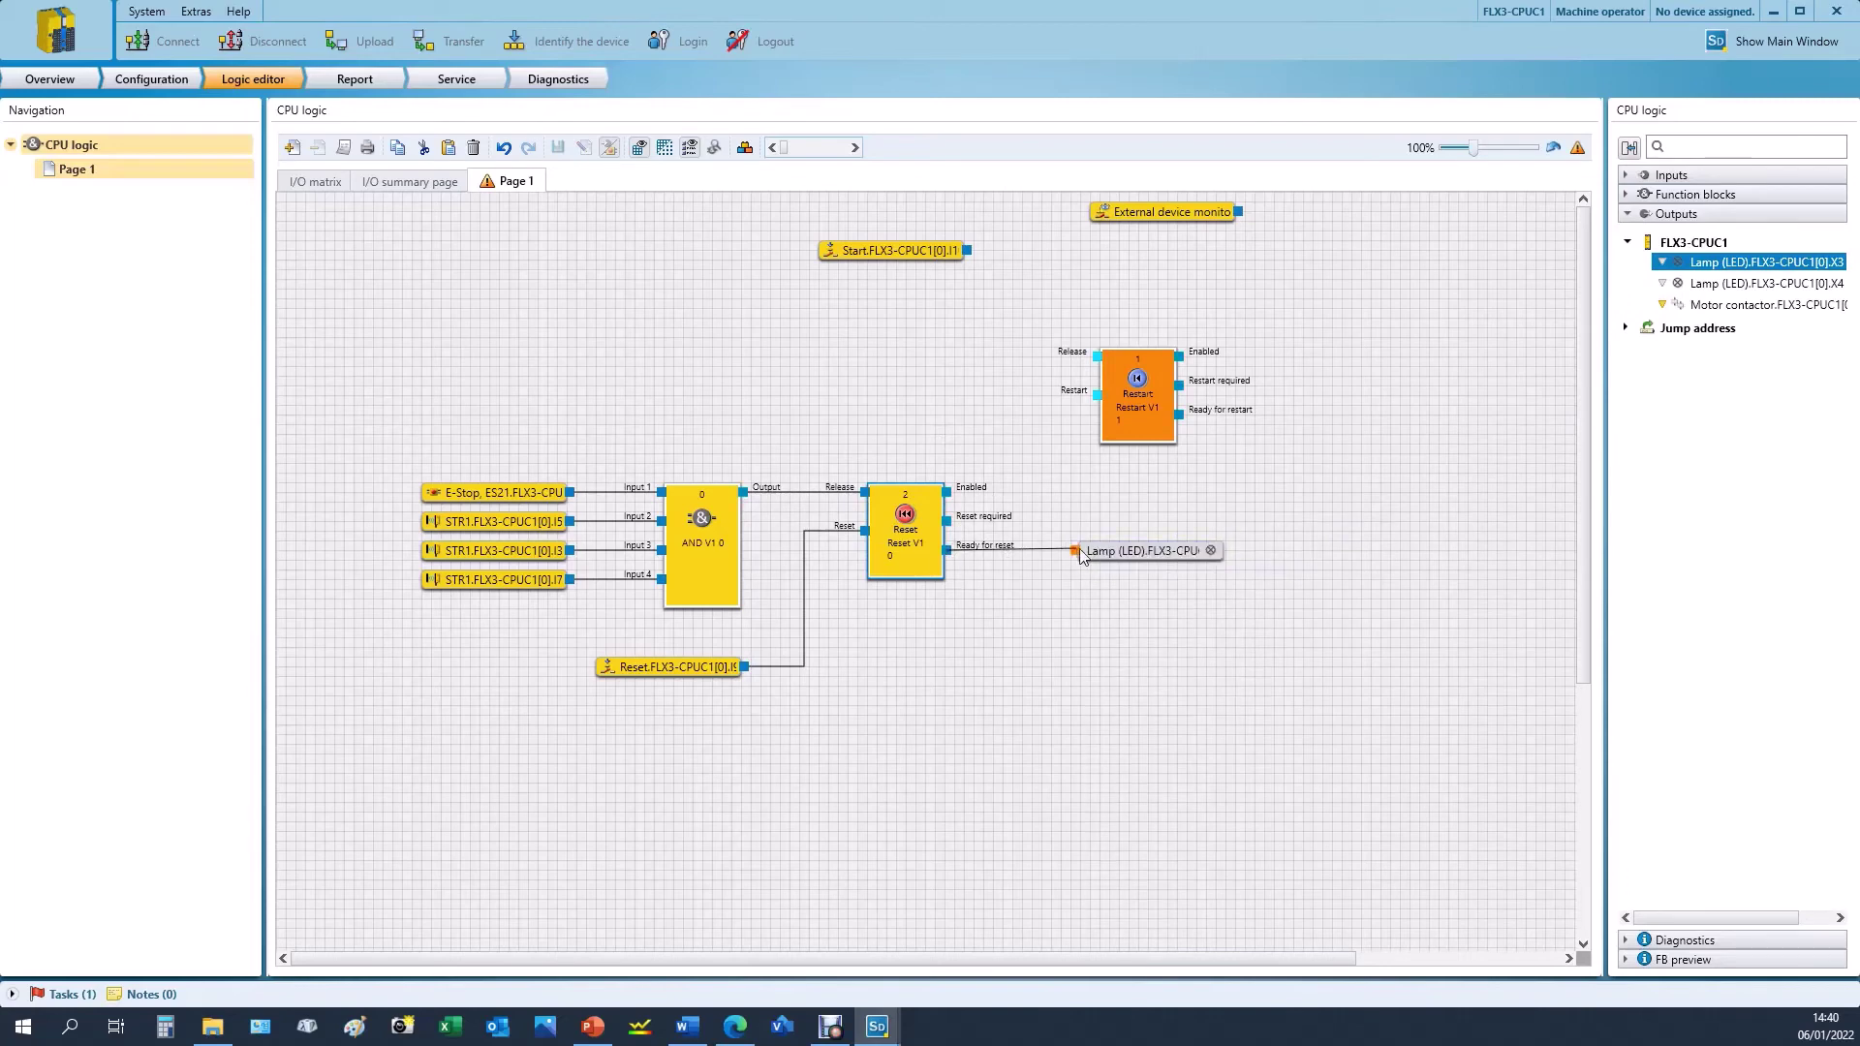
- Rename the X3 lamp output to 'Reset Required'
left_click(1129, 554)
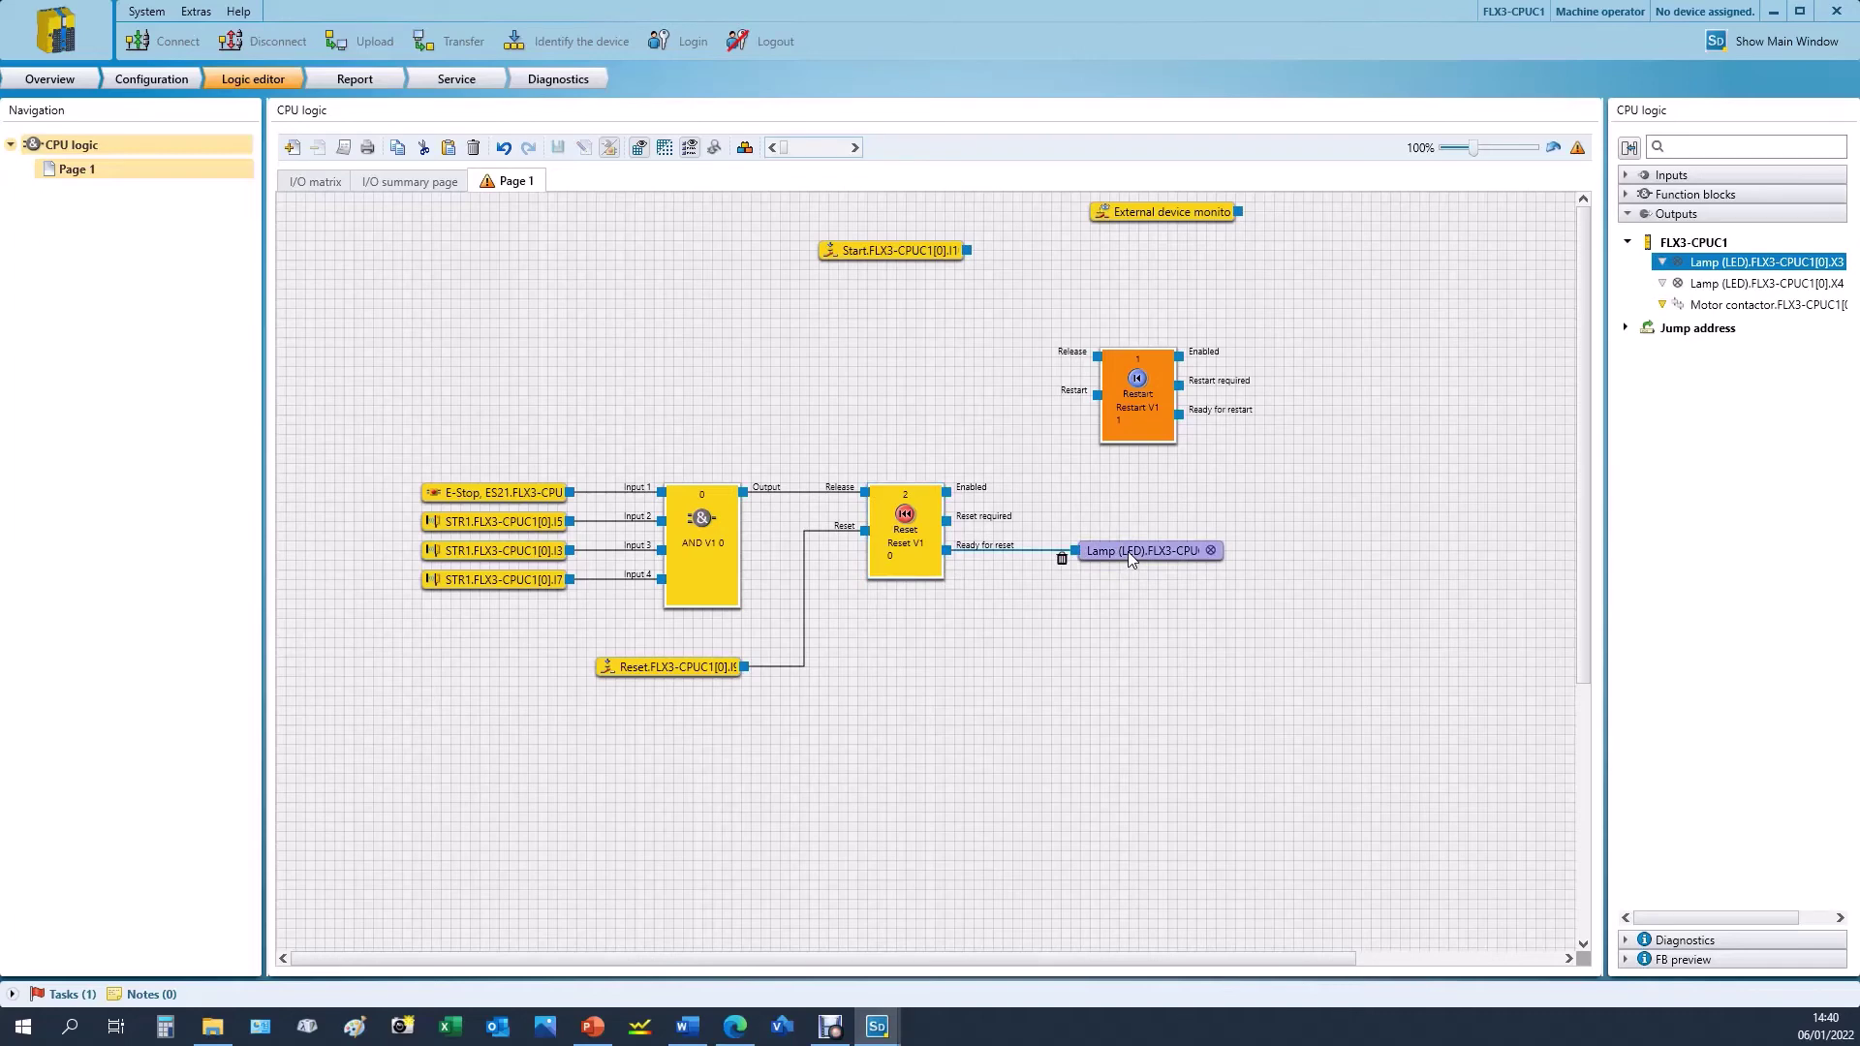
right_click(1129, 559)
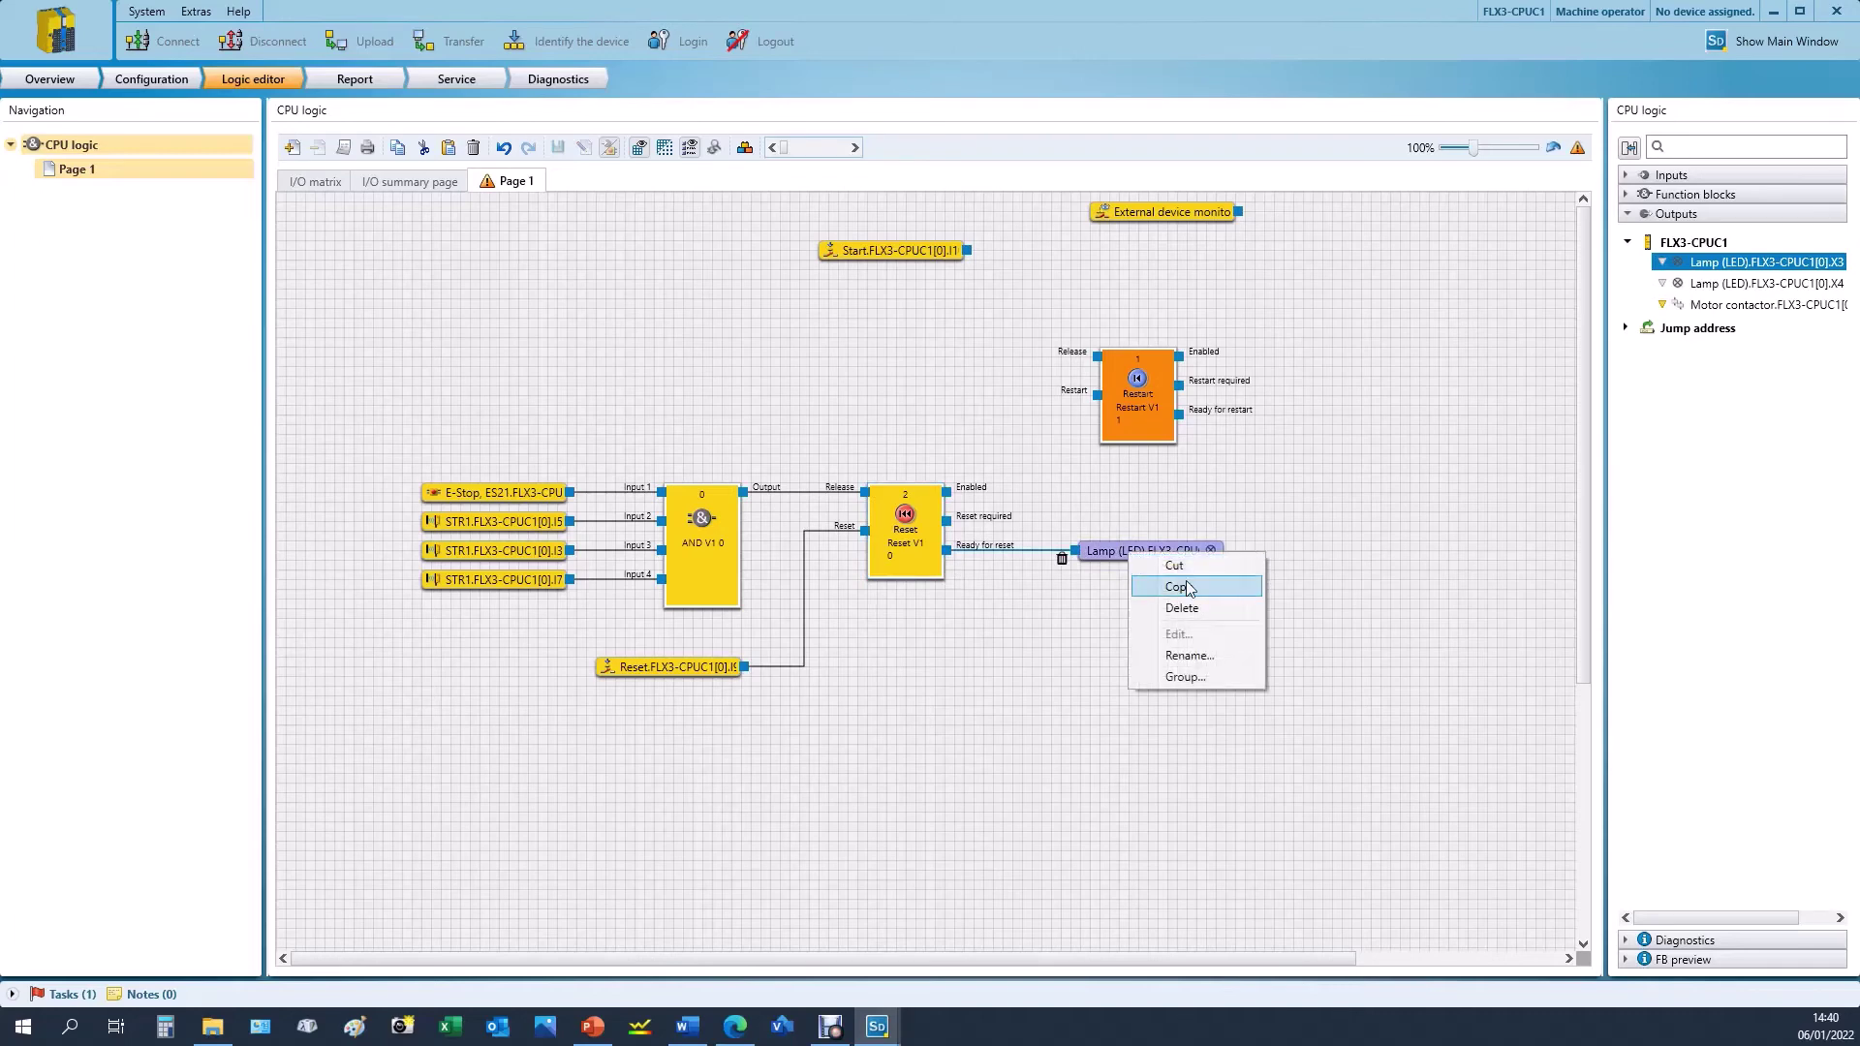
left_click(1204, 659)
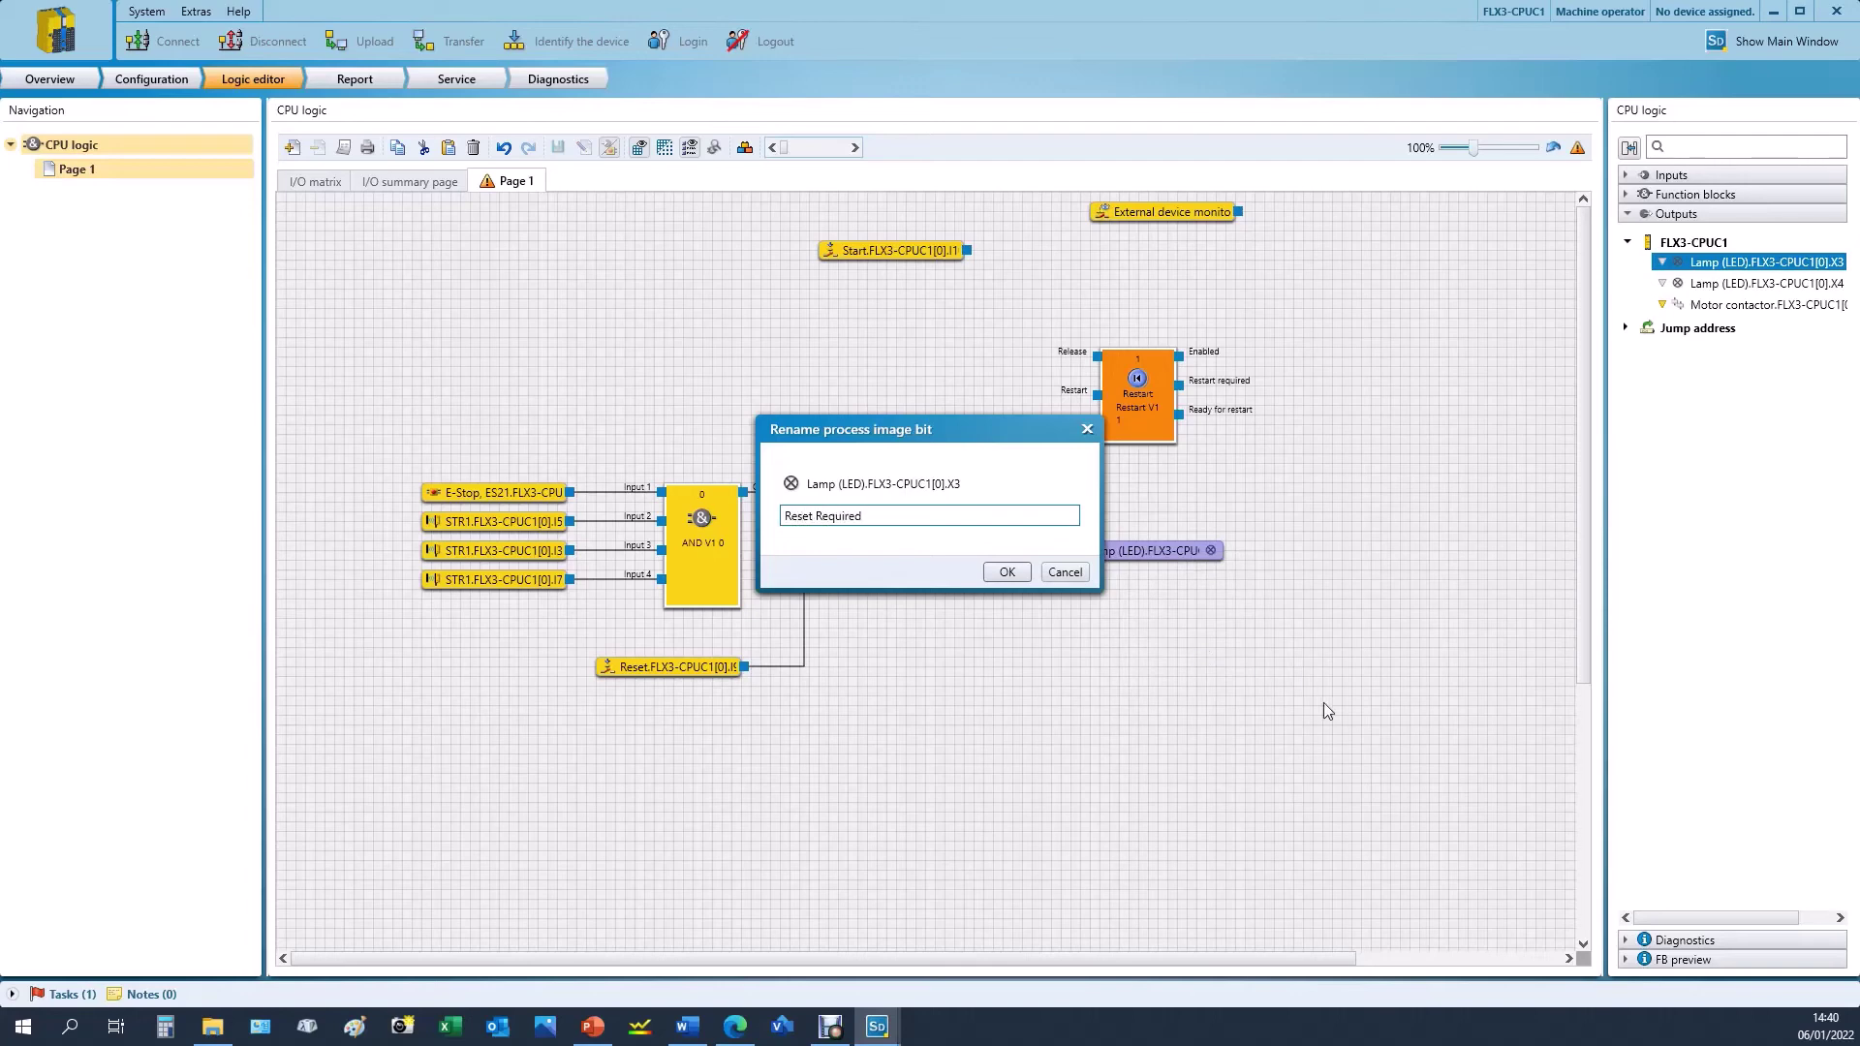
left_click(1013, 573)
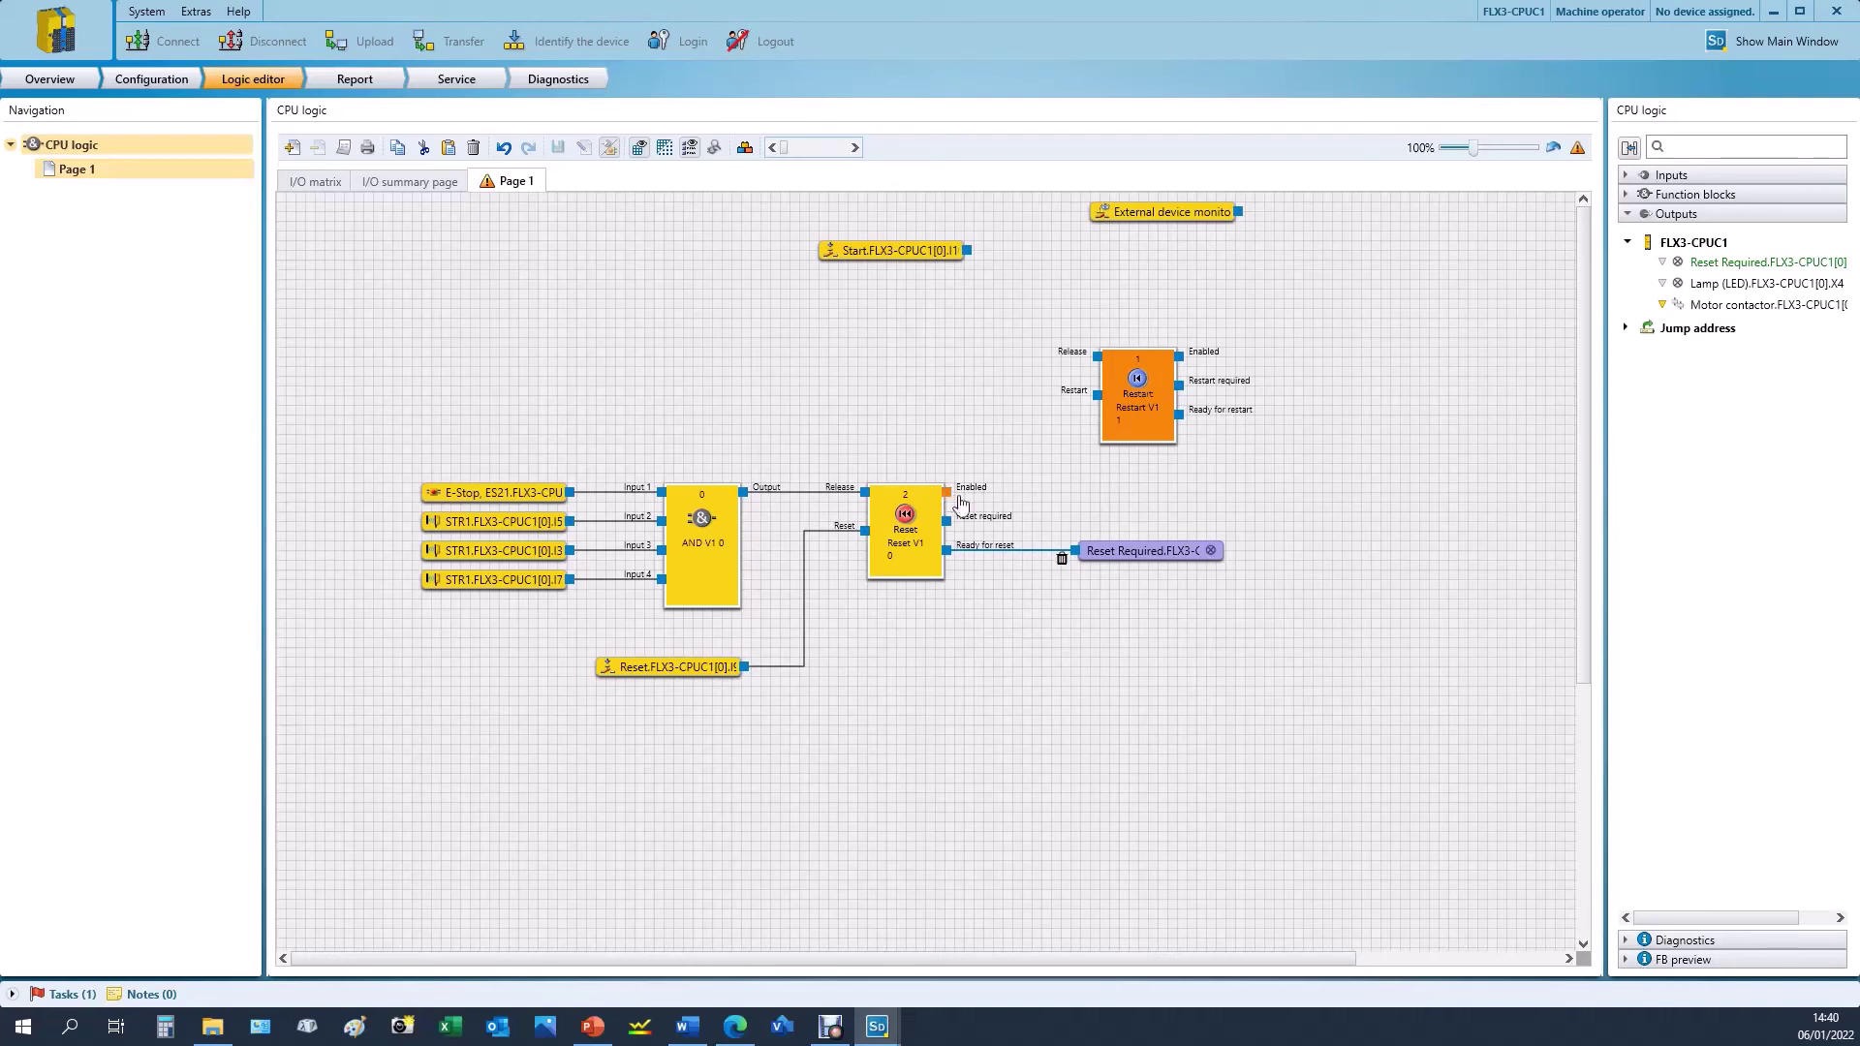
- Replace the lamp's Ready for reset wire with Reset V1's Reset required output
left_click(981, 554)
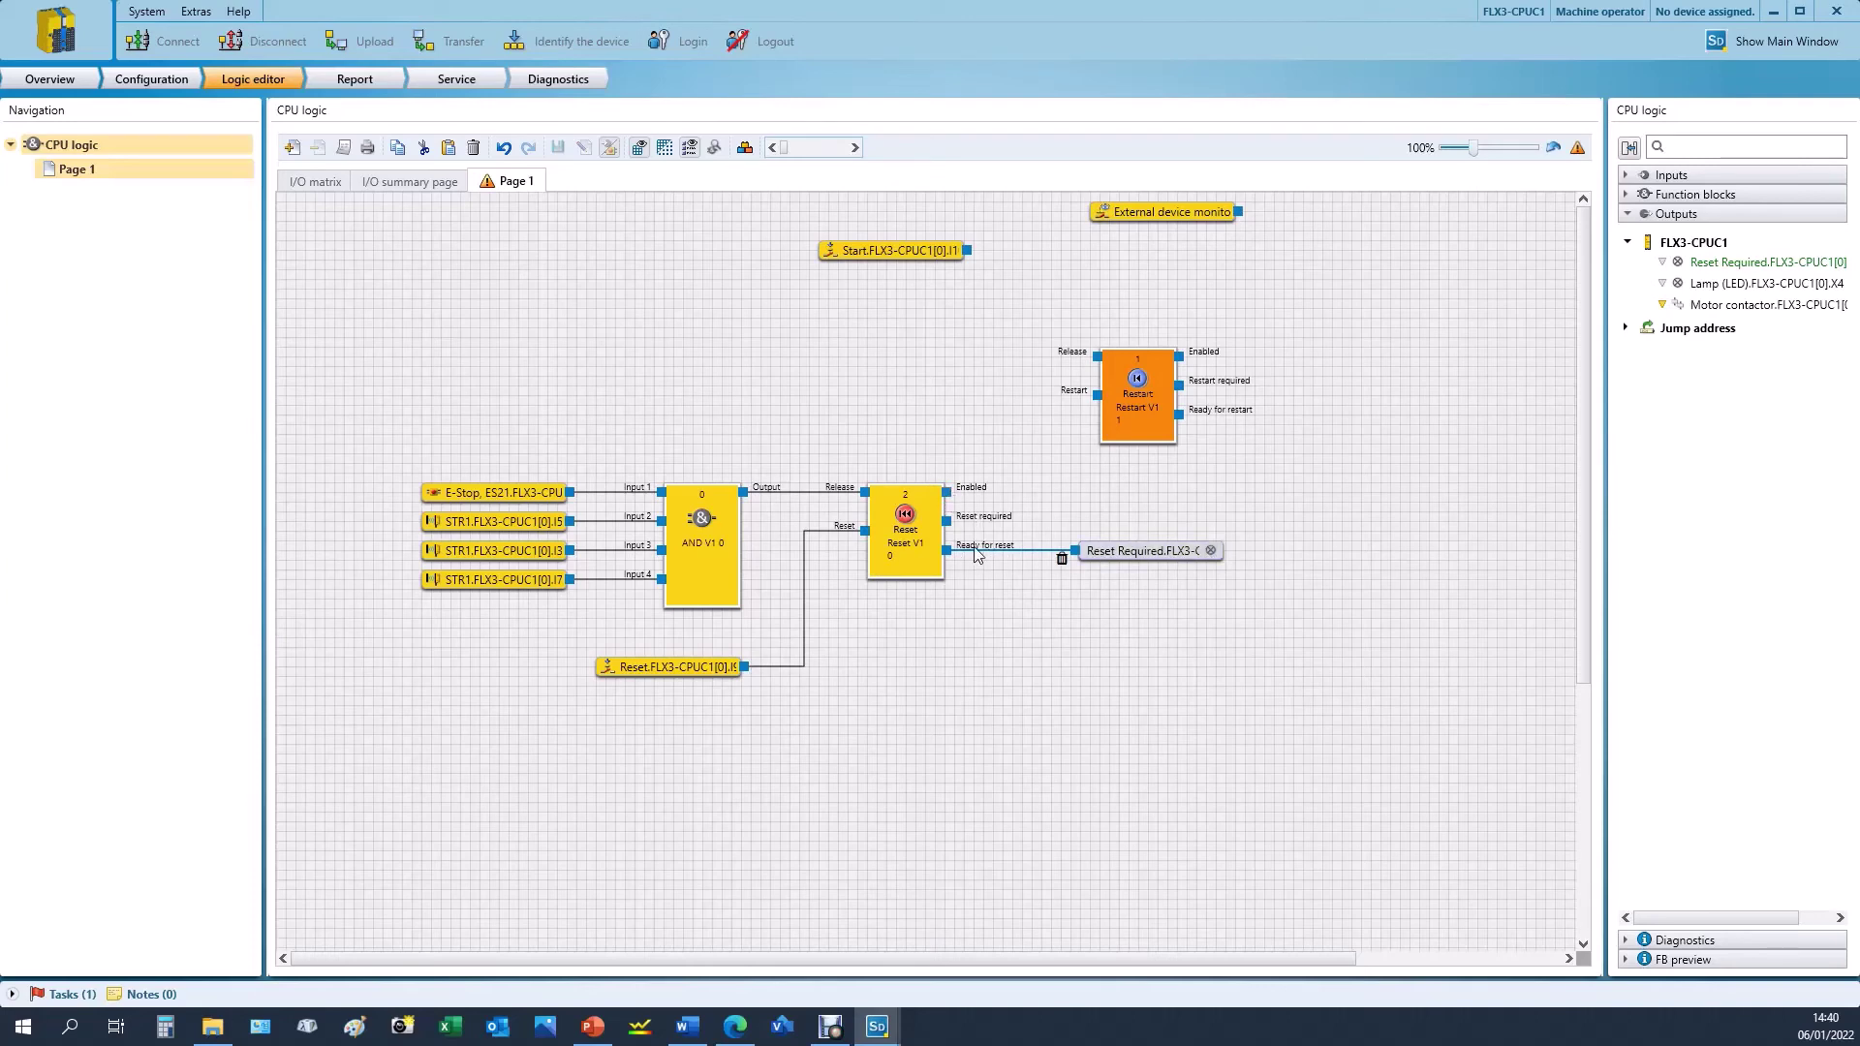
left_click(1062, 558)
left_click_drag(947, 521, 1079, 558)
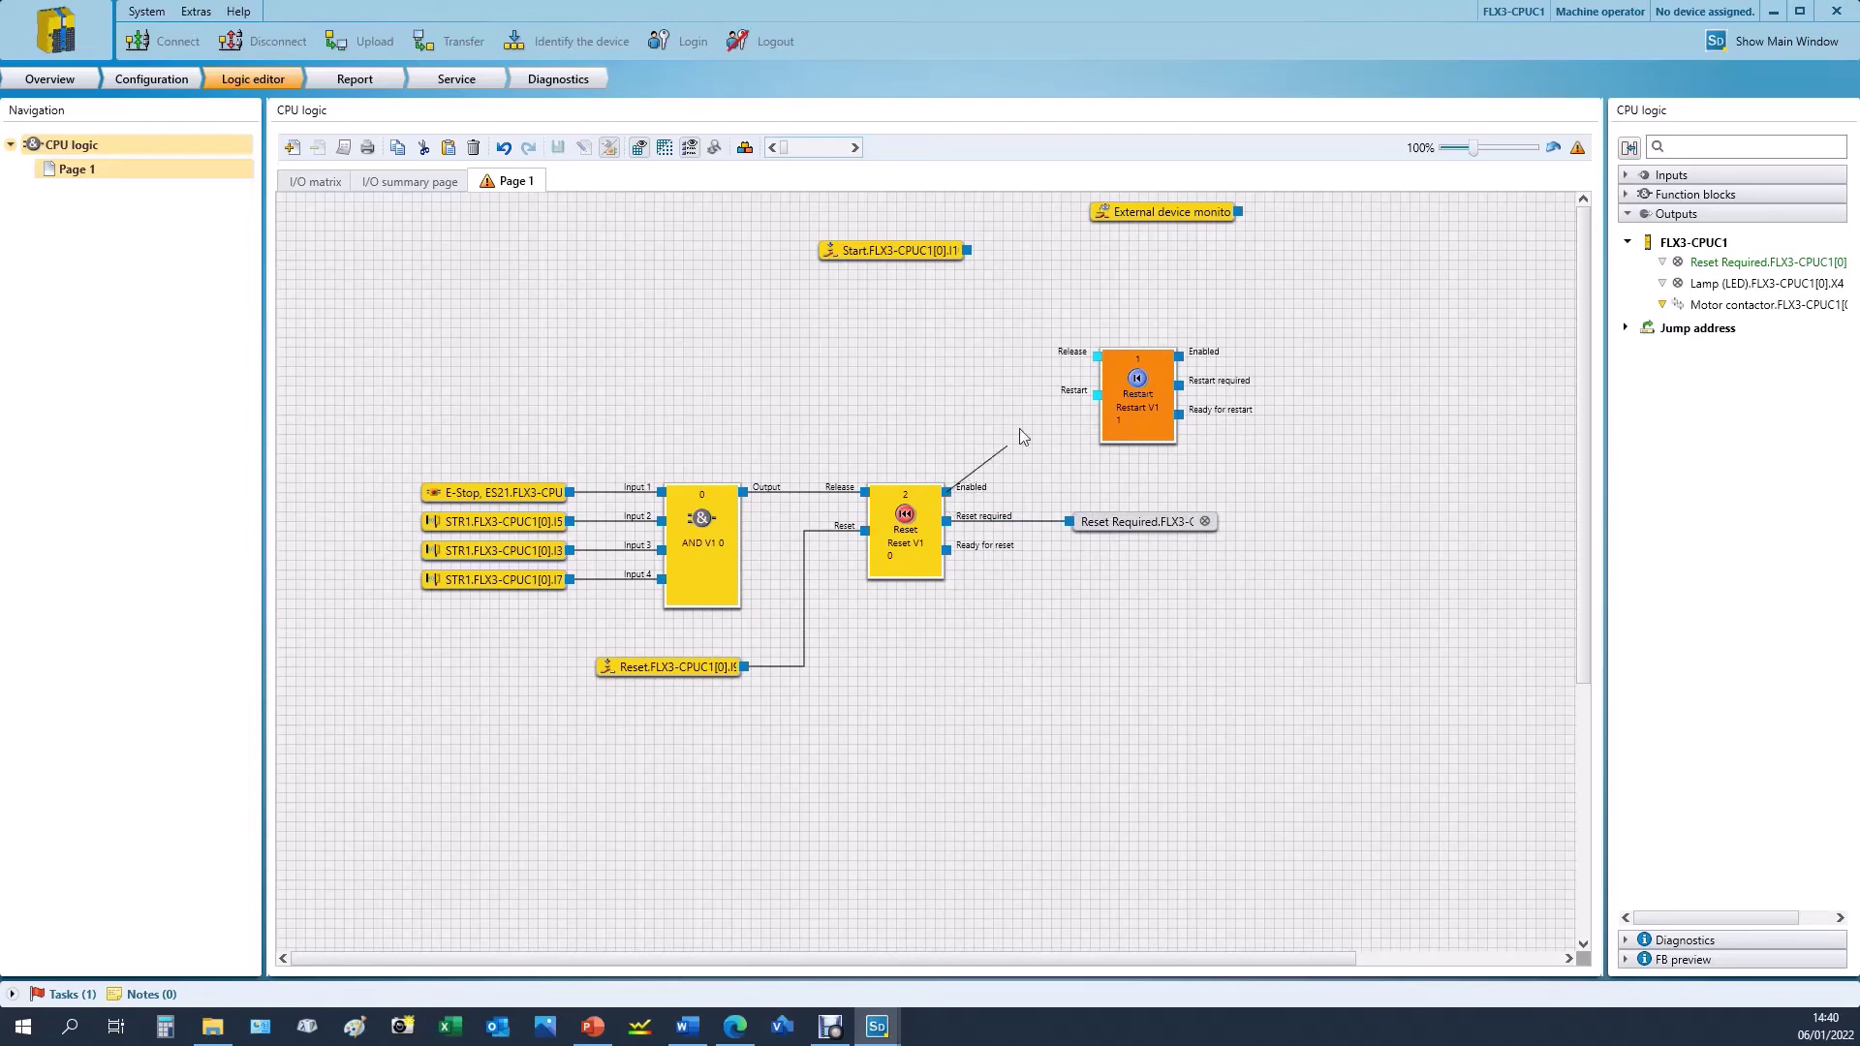
- Wire Reset Enabled to Restart's Release and the Start input to Restart's Restart input
left_click_drag(1130, 376, 1310, 524)
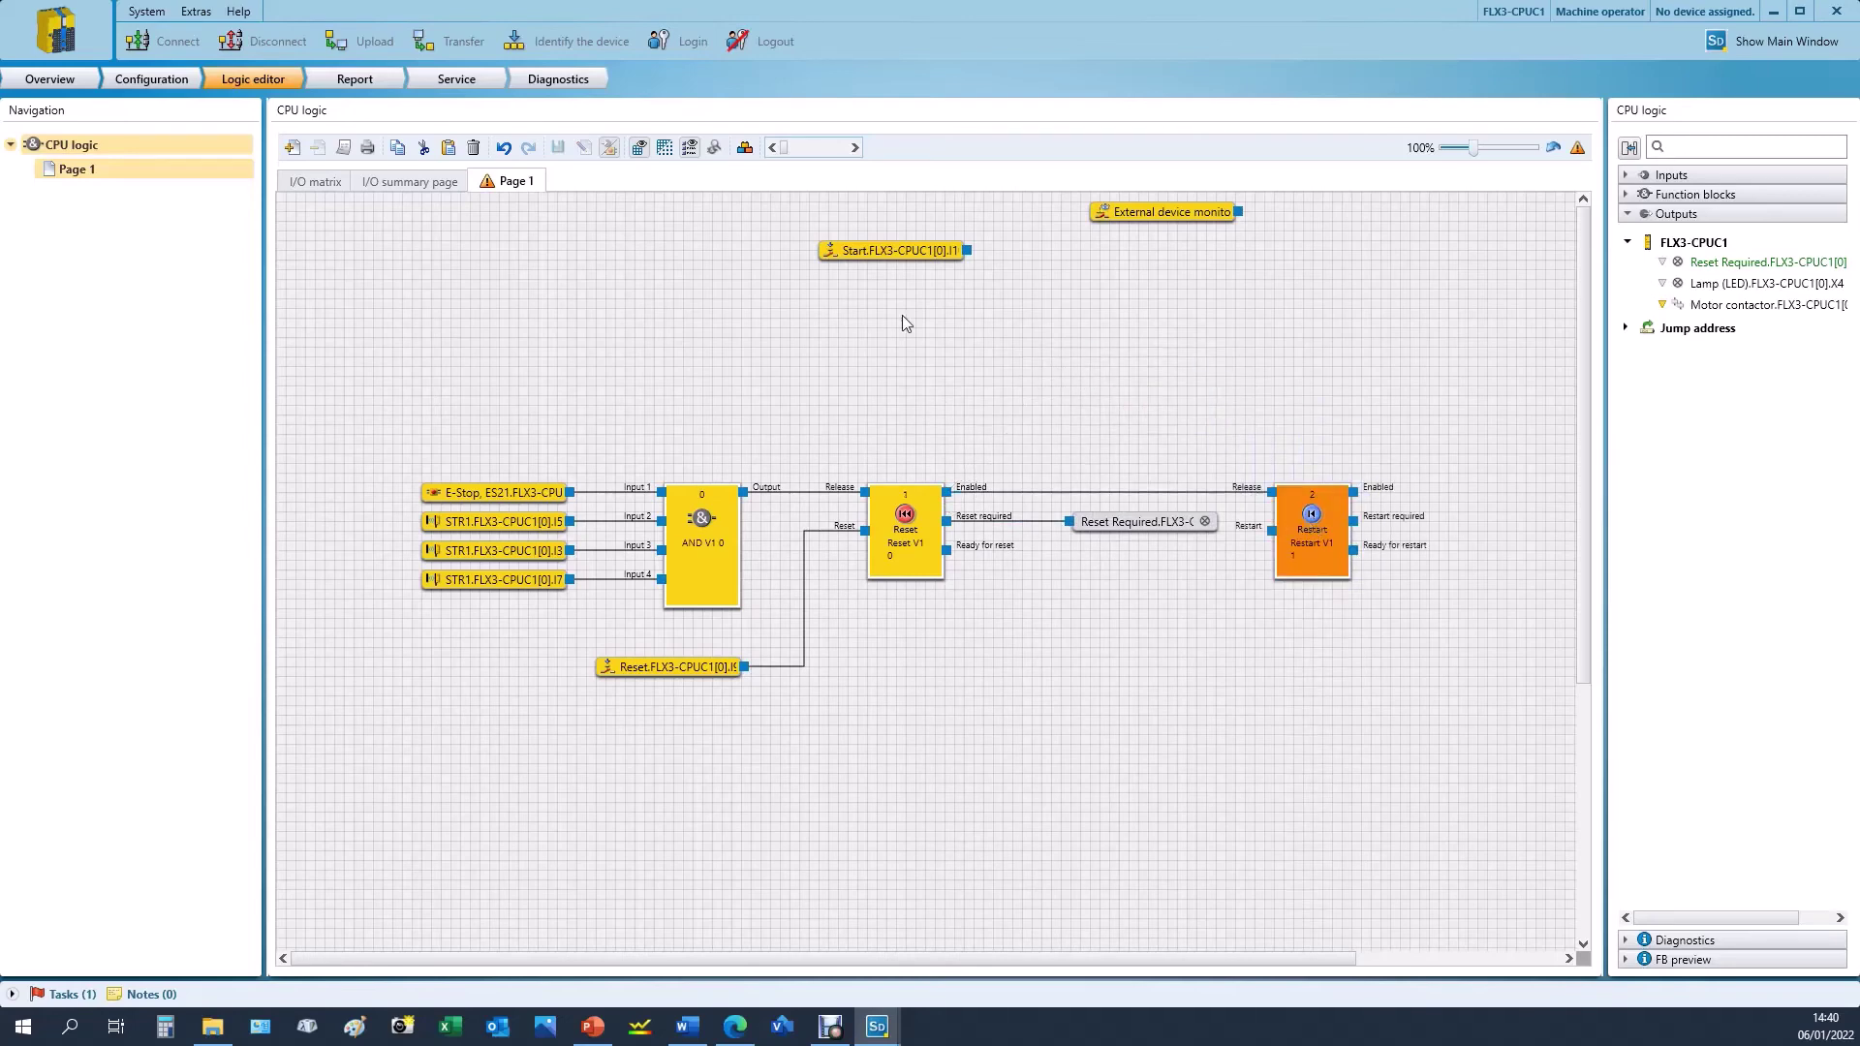
left_click_drag(893, 252, 1106, 679)
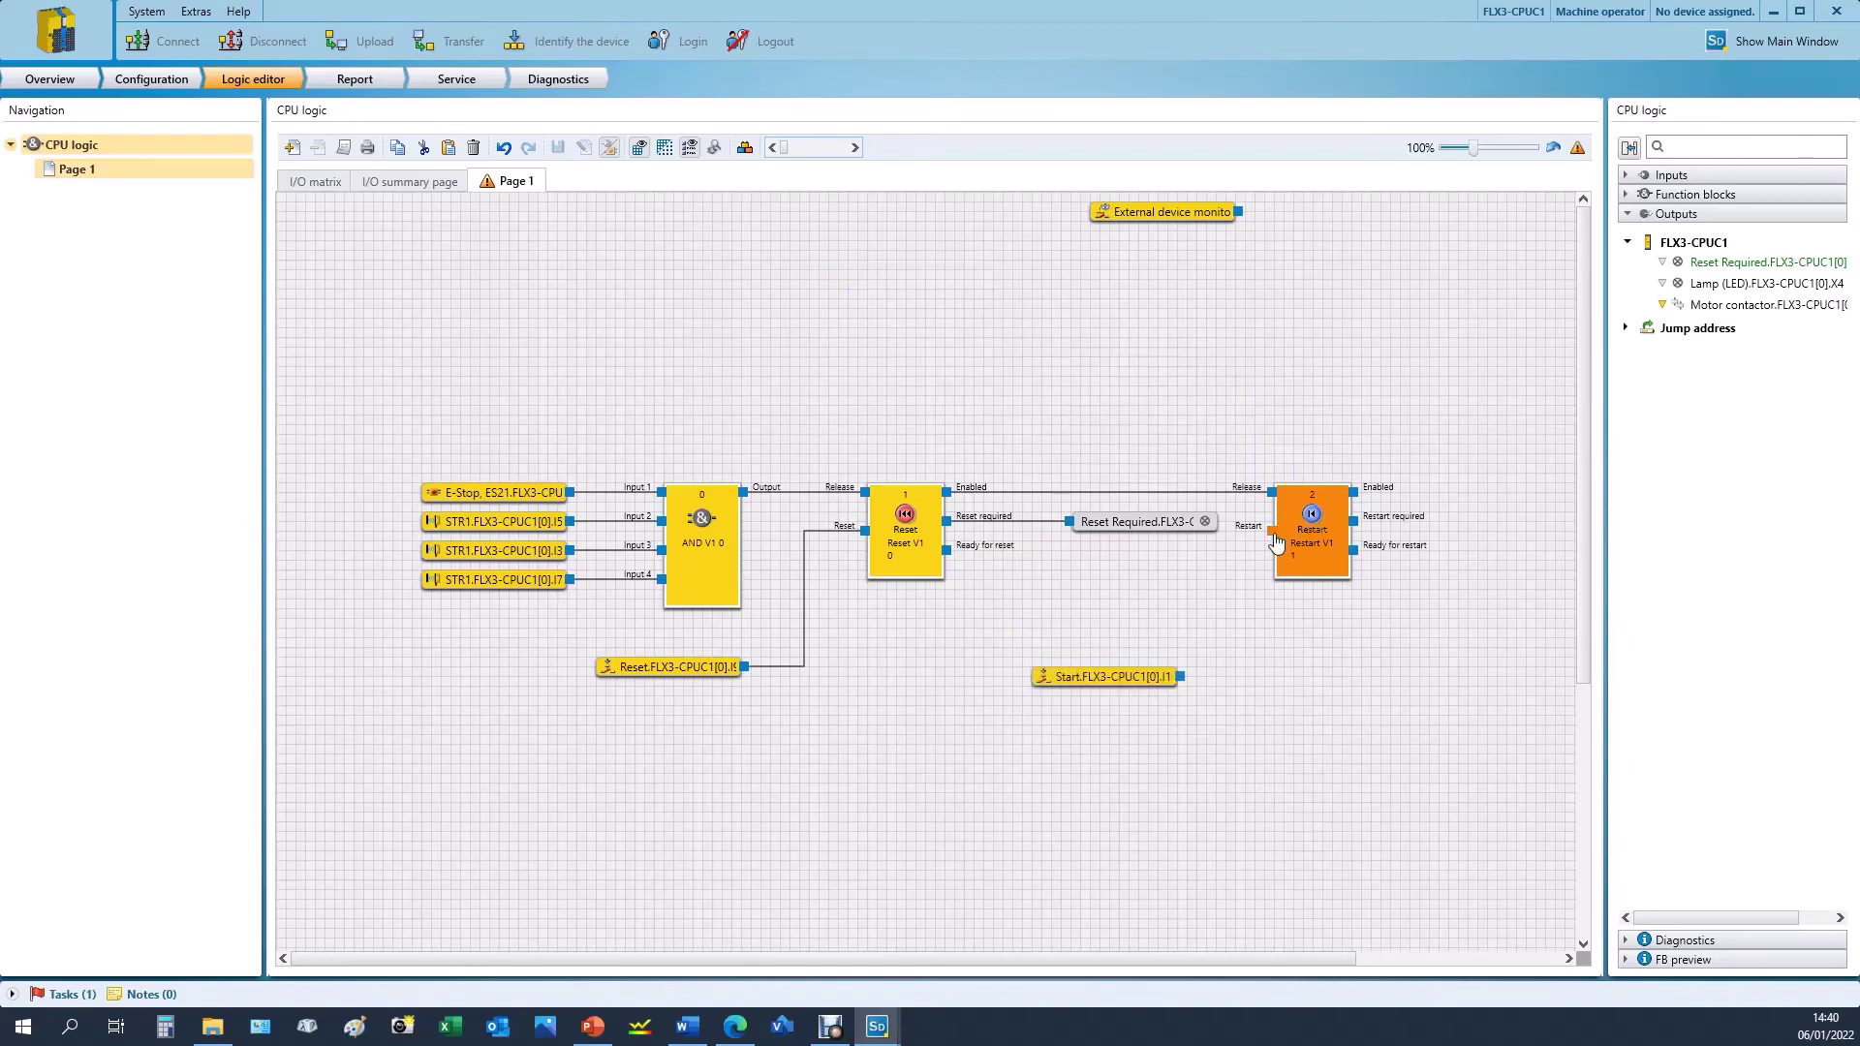
left_click_drag(1272, 530, 1181, 679)
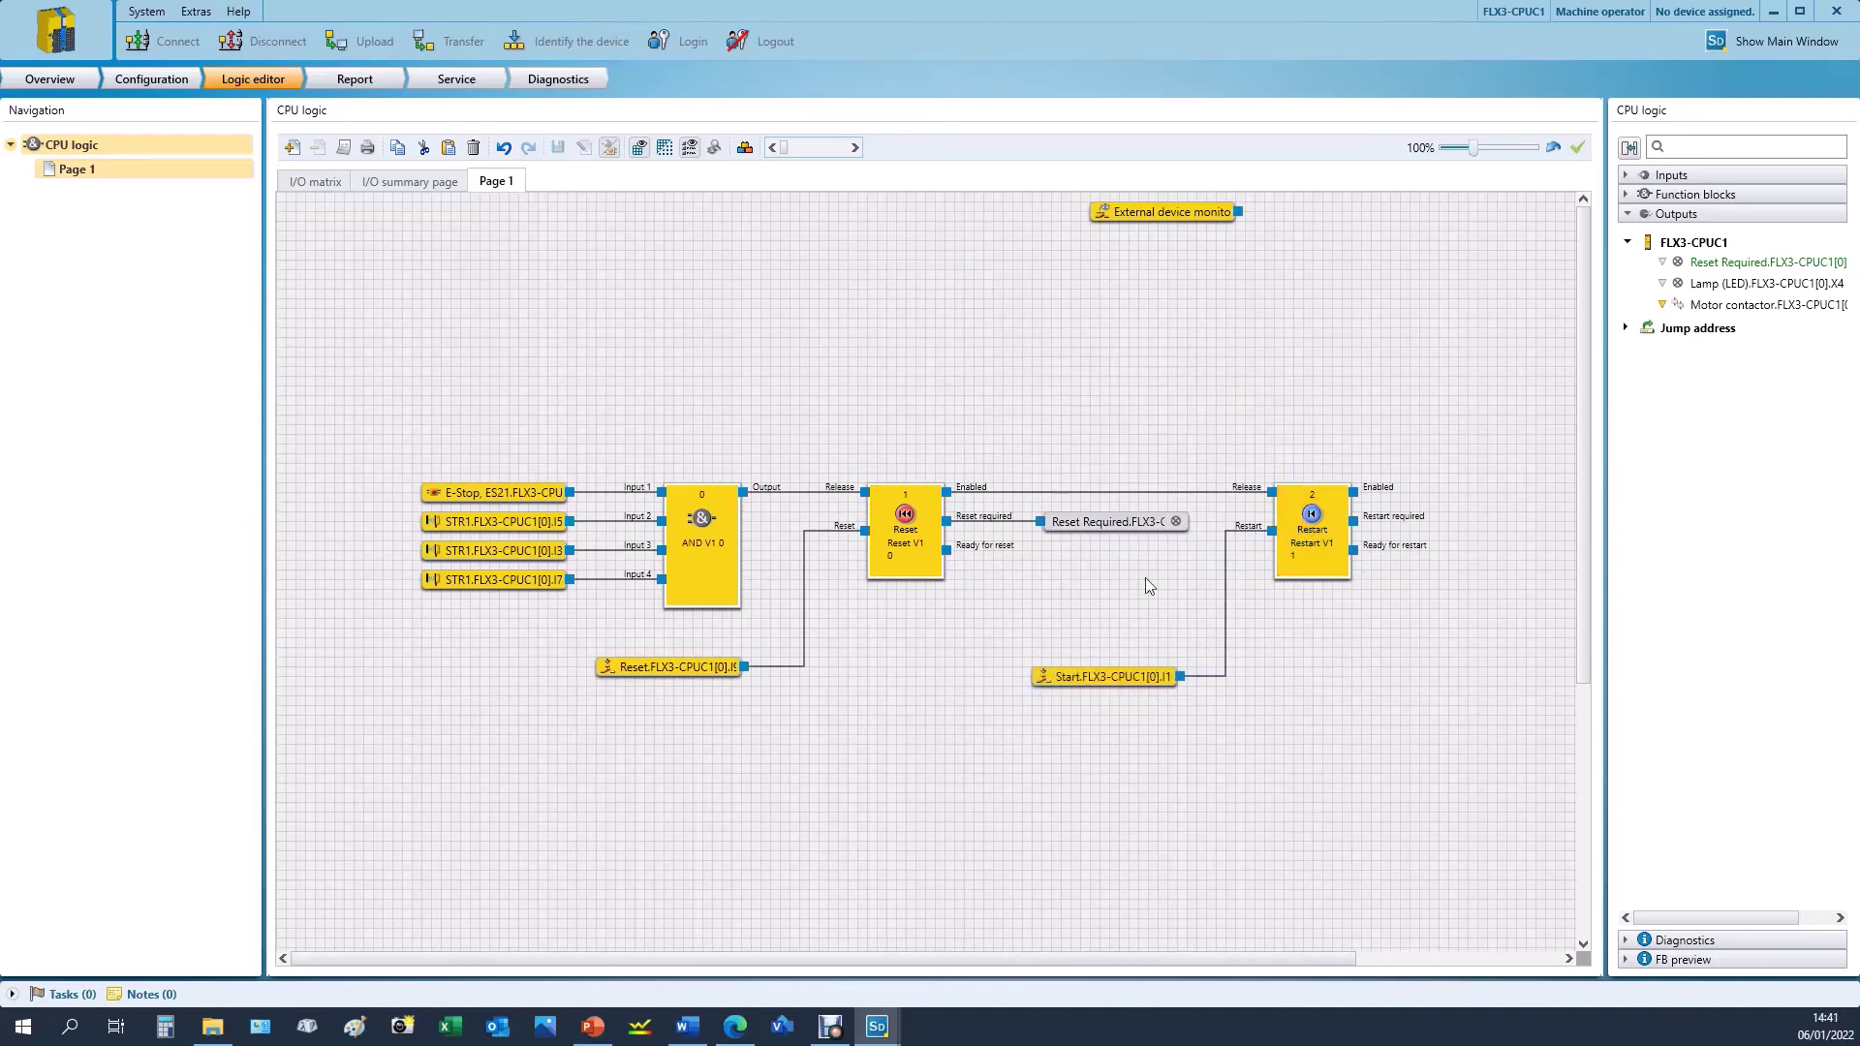
- Nudge the lamp output left, then select the whole logic diagram and shift it up and left
mouse_move(1705, 283)
left_mouse_down()
mouse_move(1500, 533)
mouse_move(1407, 526)
left_mouse_up()
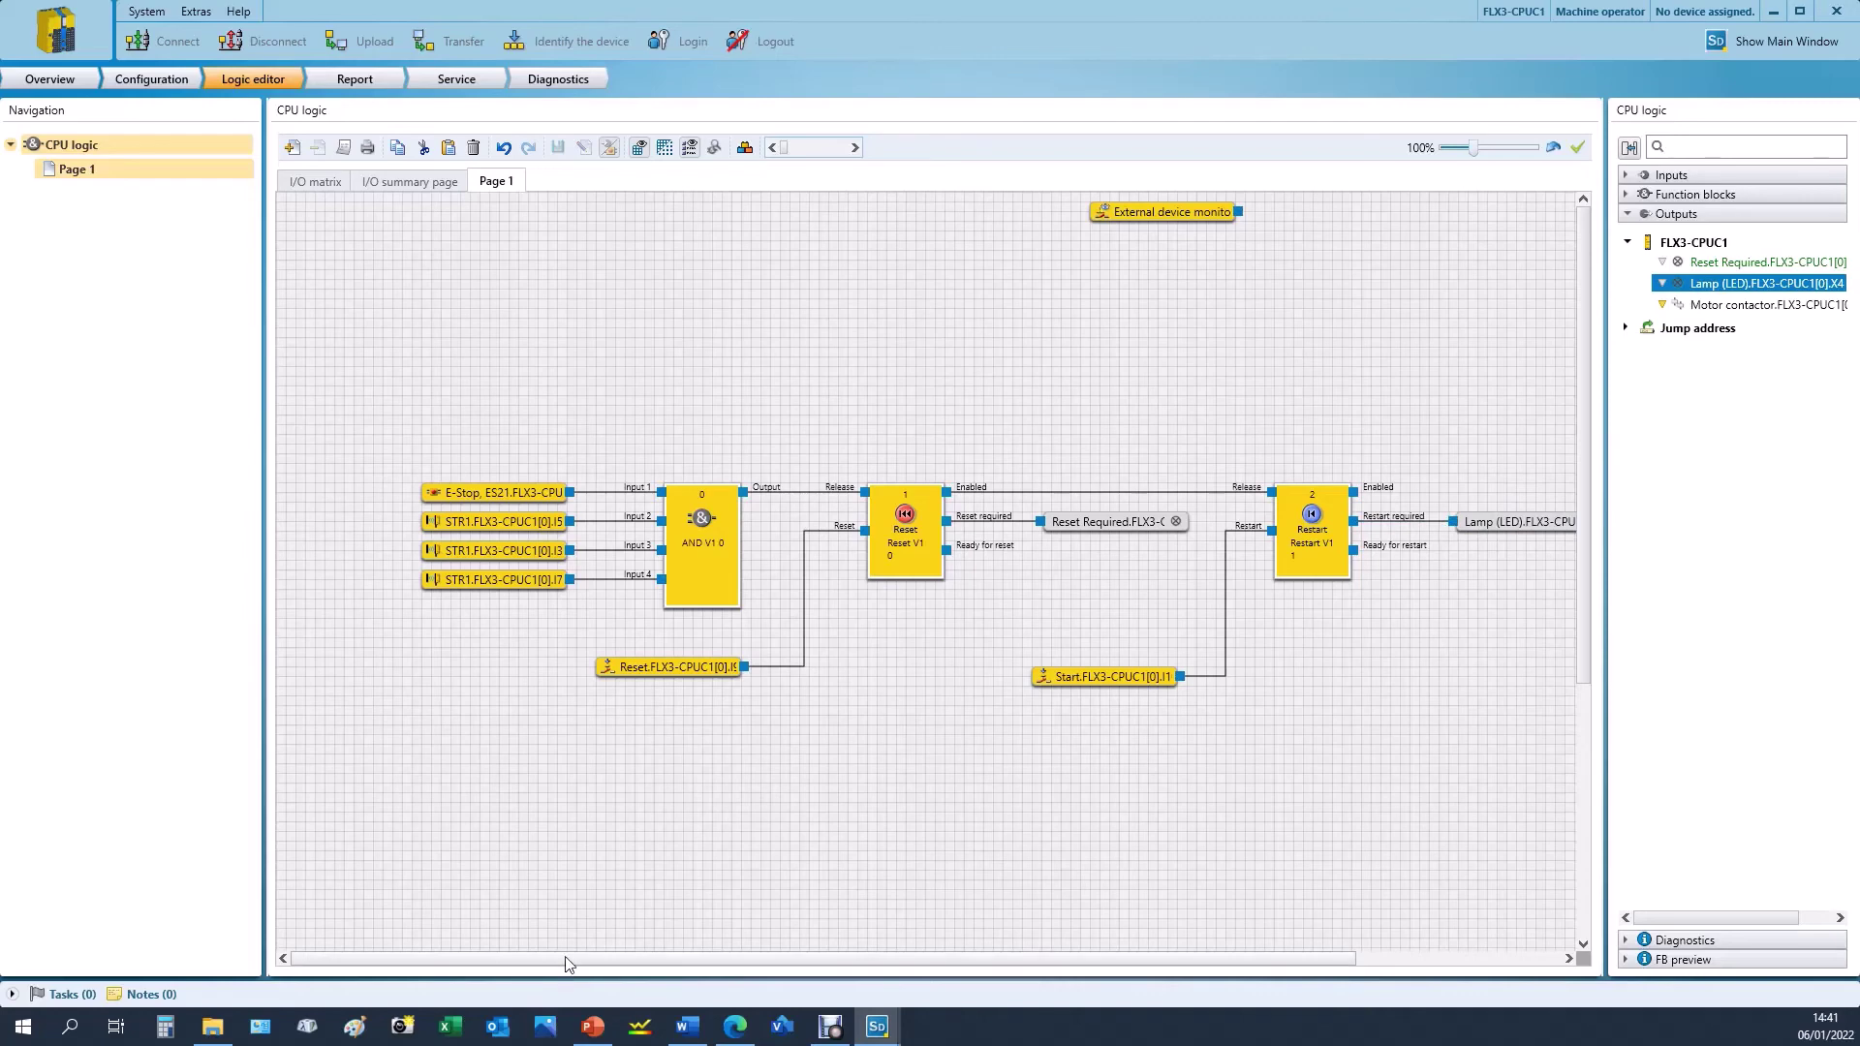
left_click_drag(566, 958, 626, 958)
left_click_drag(311, 398, 1572, 810)
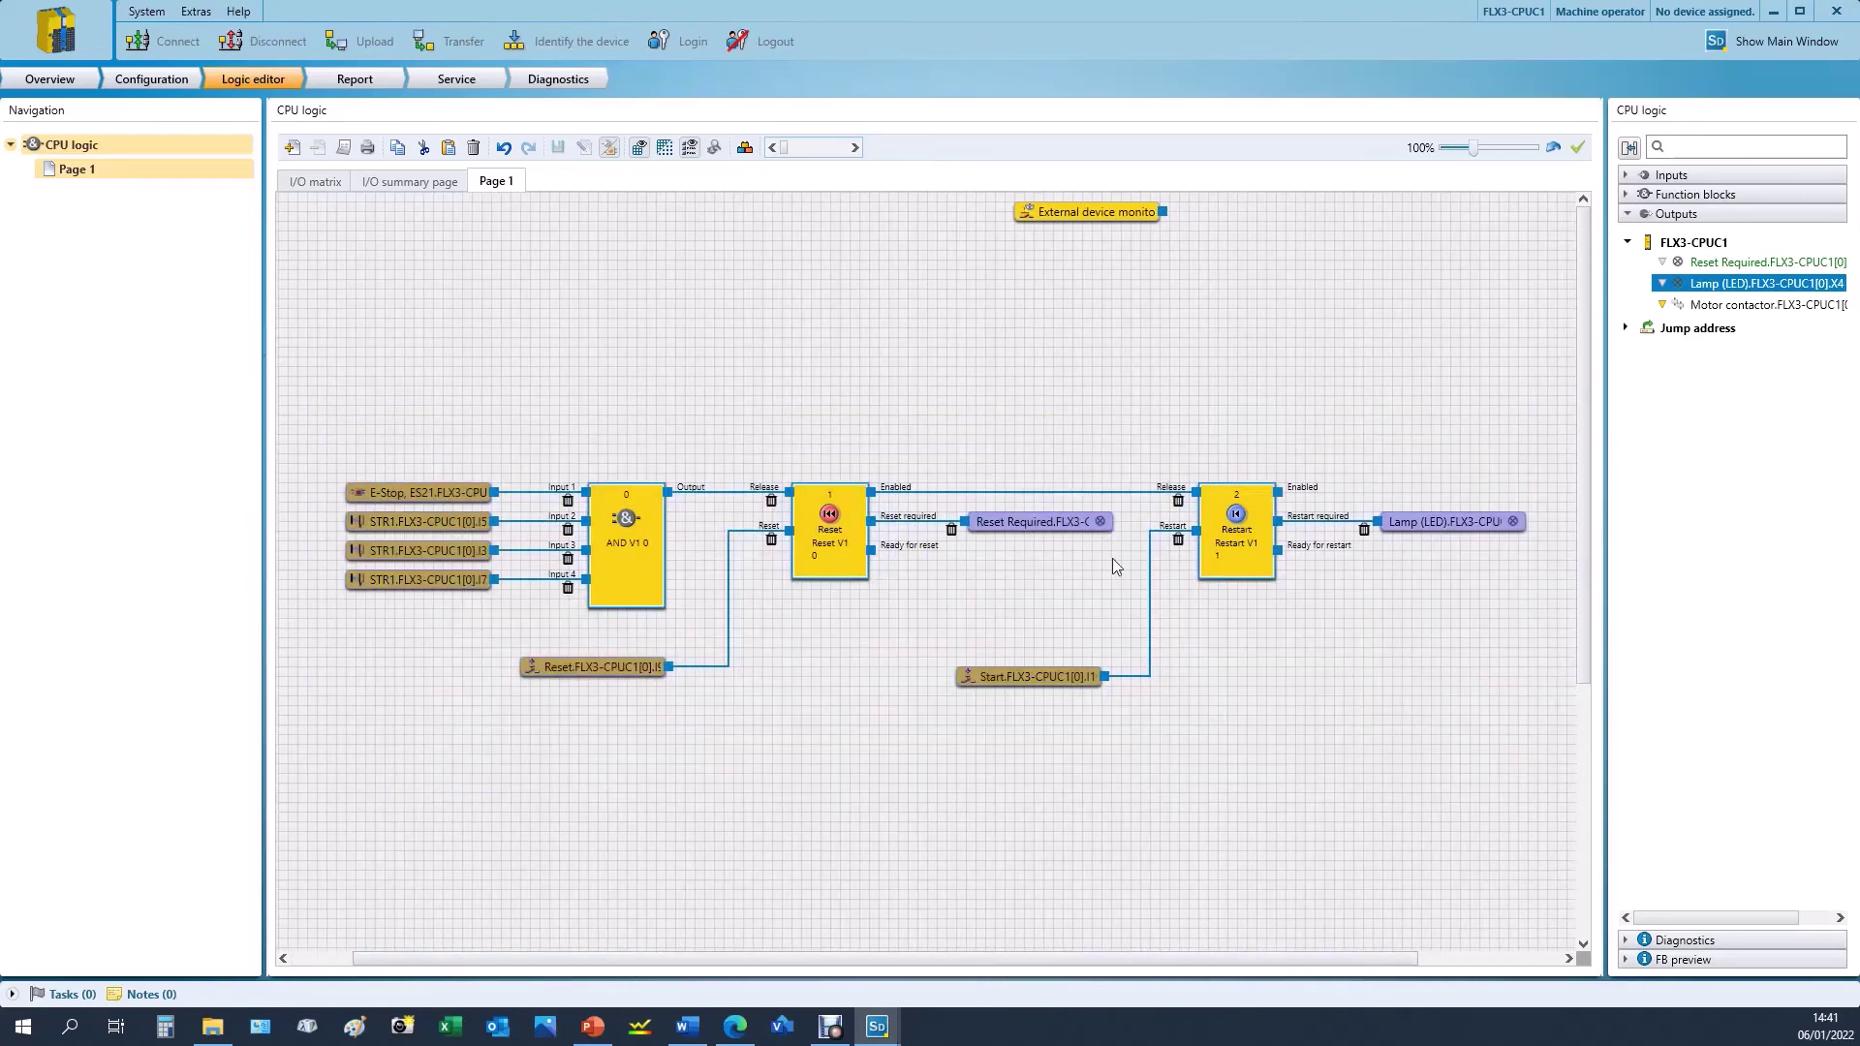
left_click_drag(1038, 520, 971, 521)
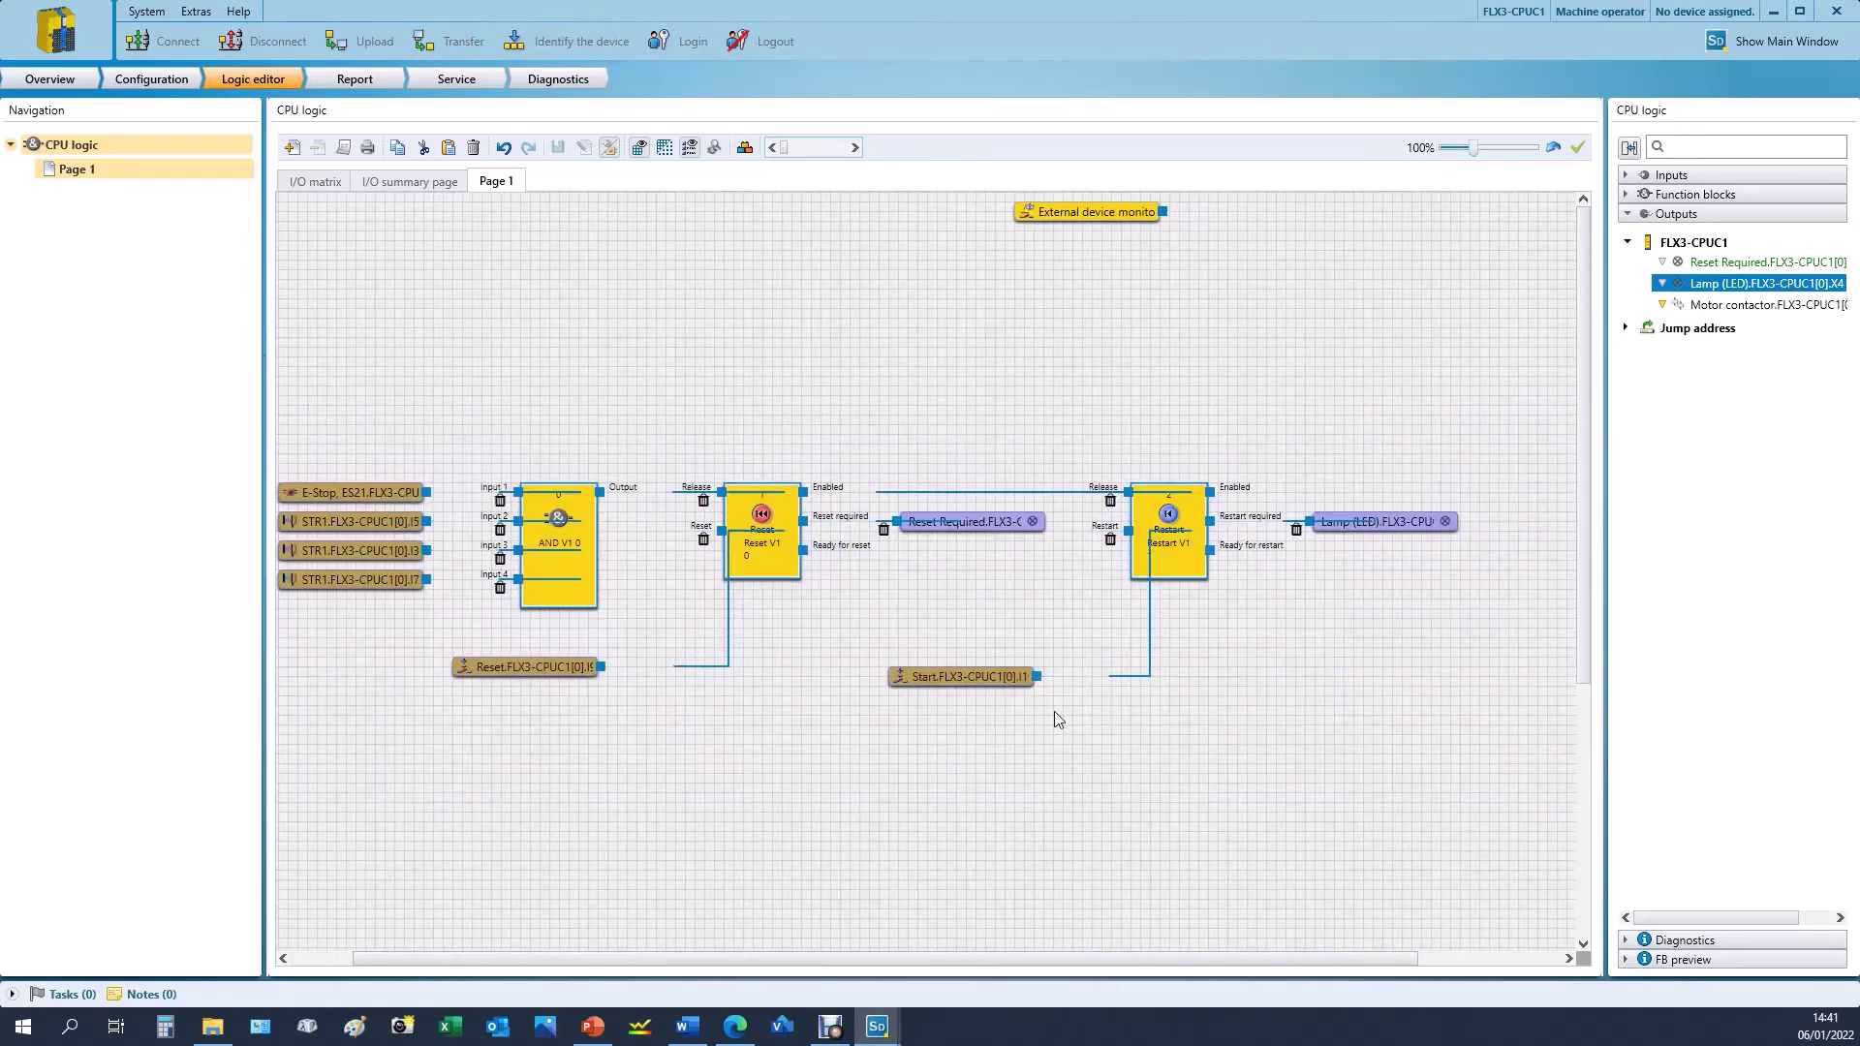
left_click_drag(1086, 958, 1022, 958)
left_click_drag(637, 537, 589, 411)
left_click(1166, 589)
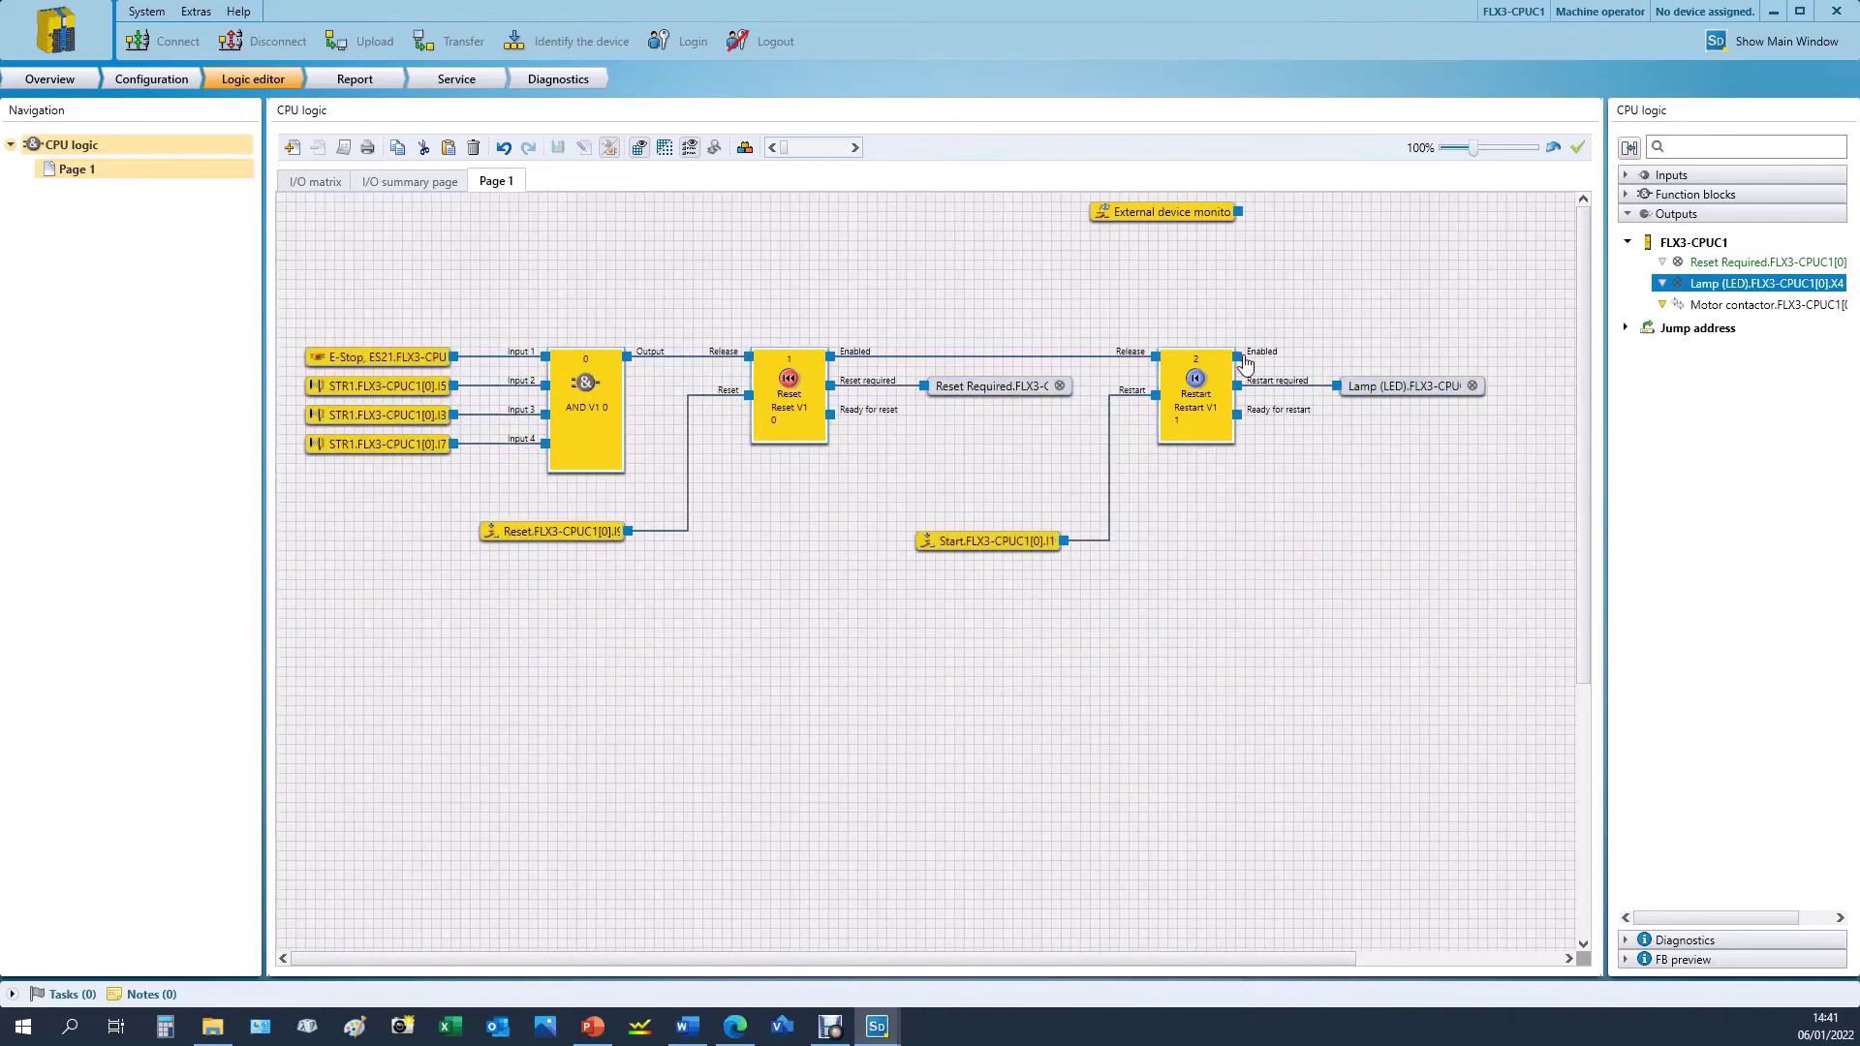
- Place an External device monitoring V1 block with its feedback input, fed by Restart's Enabled output
left_click(1625, 194)
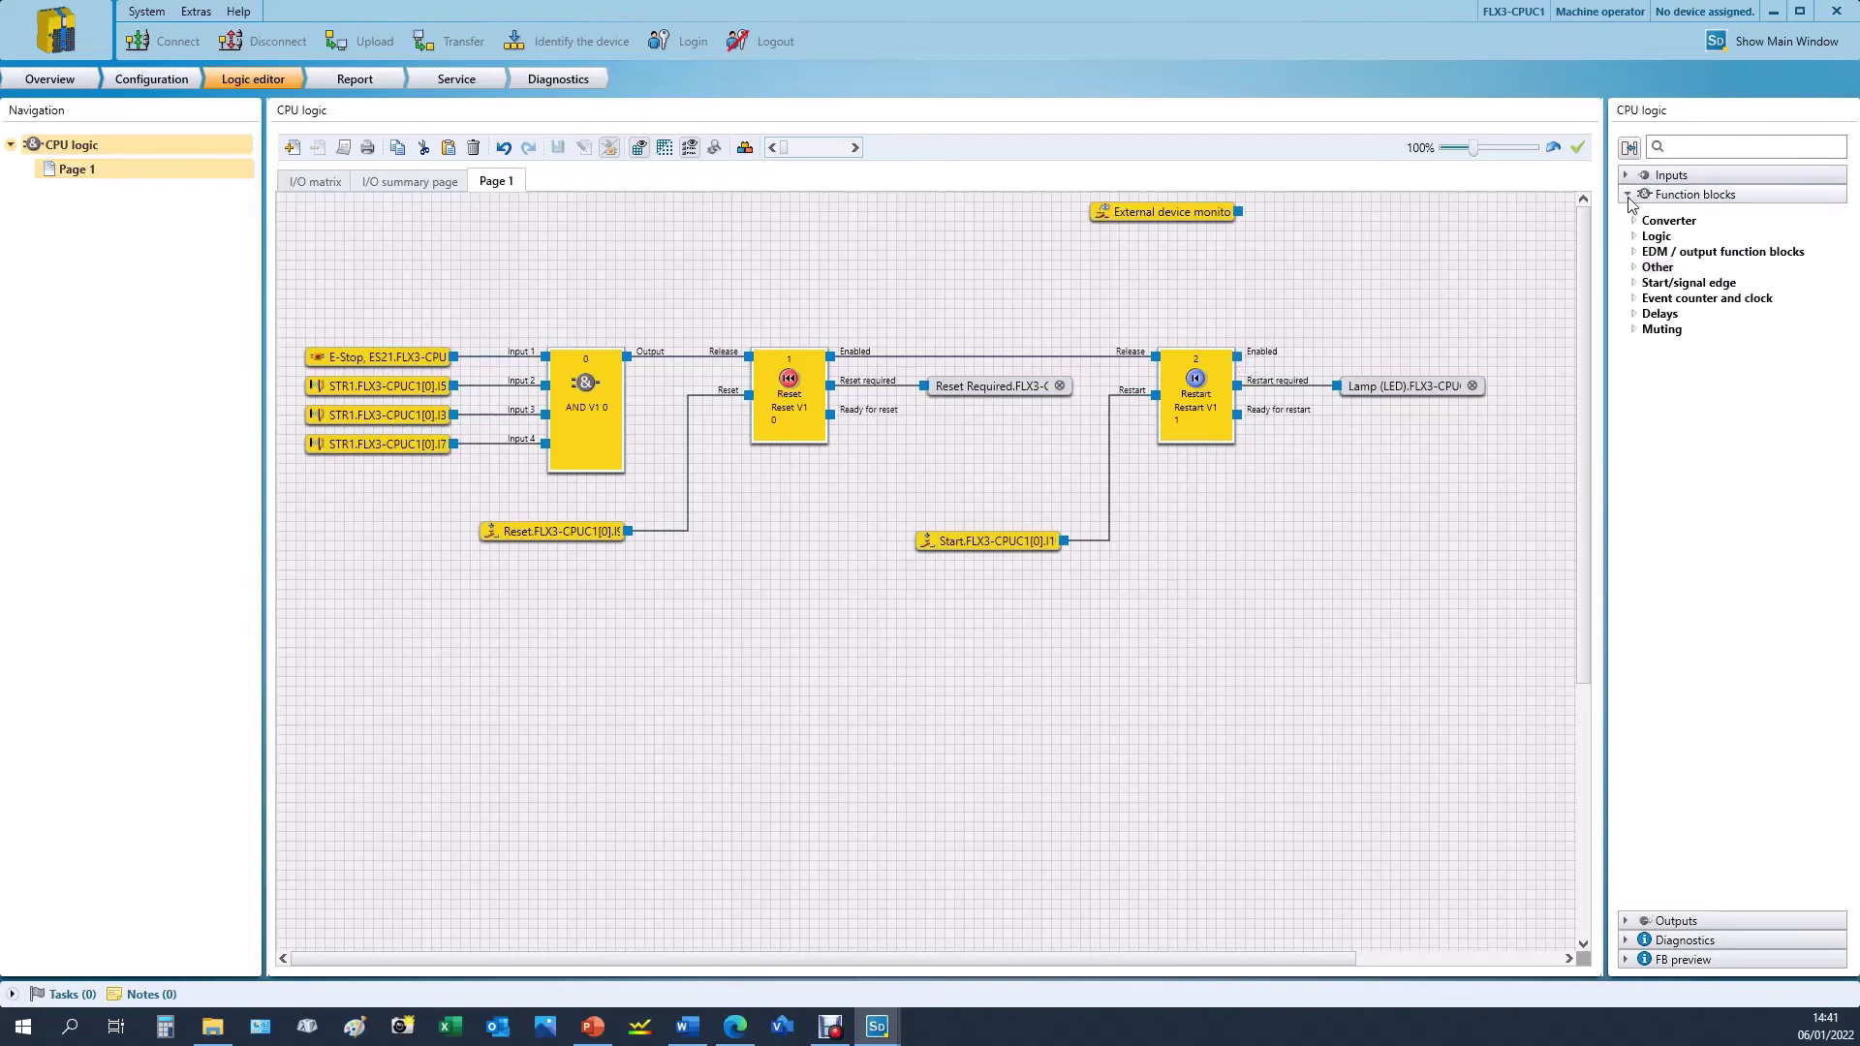
left_click(1635, 251)
left_click_drag(1660, 283, 1391, 534)
left_click_drag(1159, 224, 1286, 562)
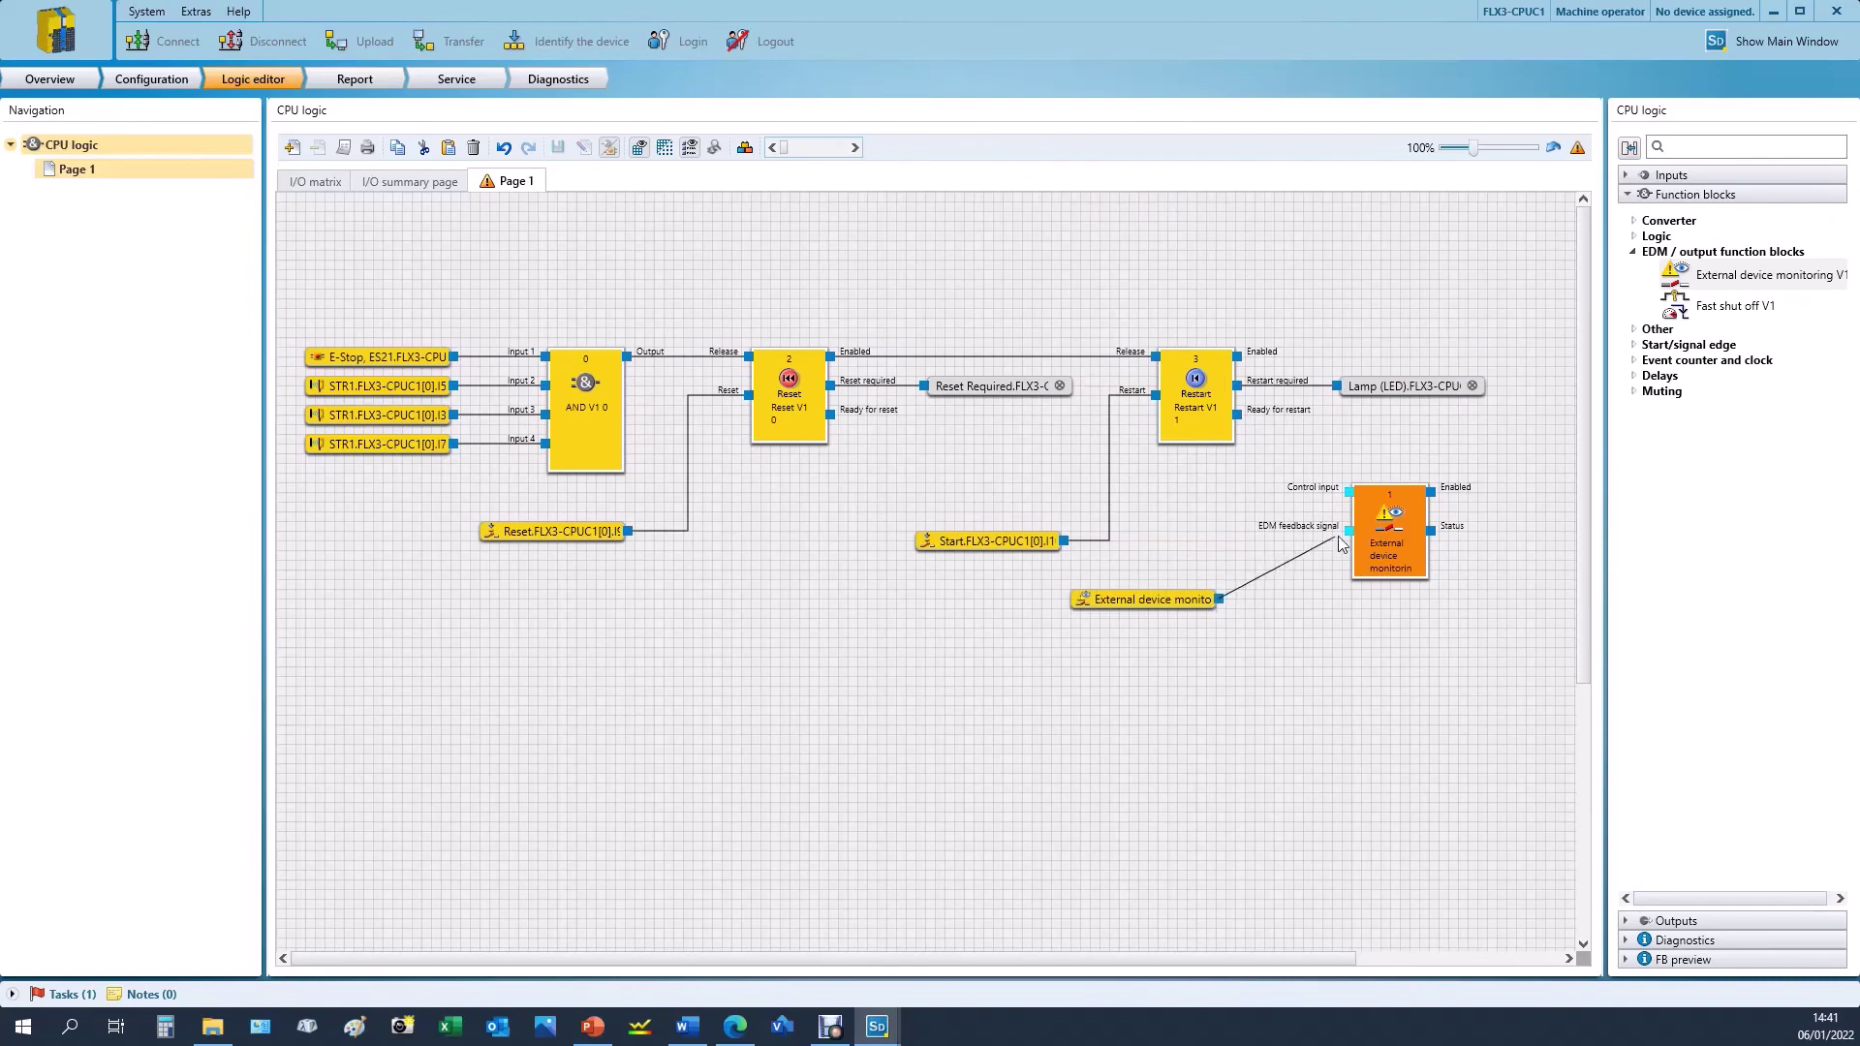
left_click_drag(1238, 357, 1400, 485)
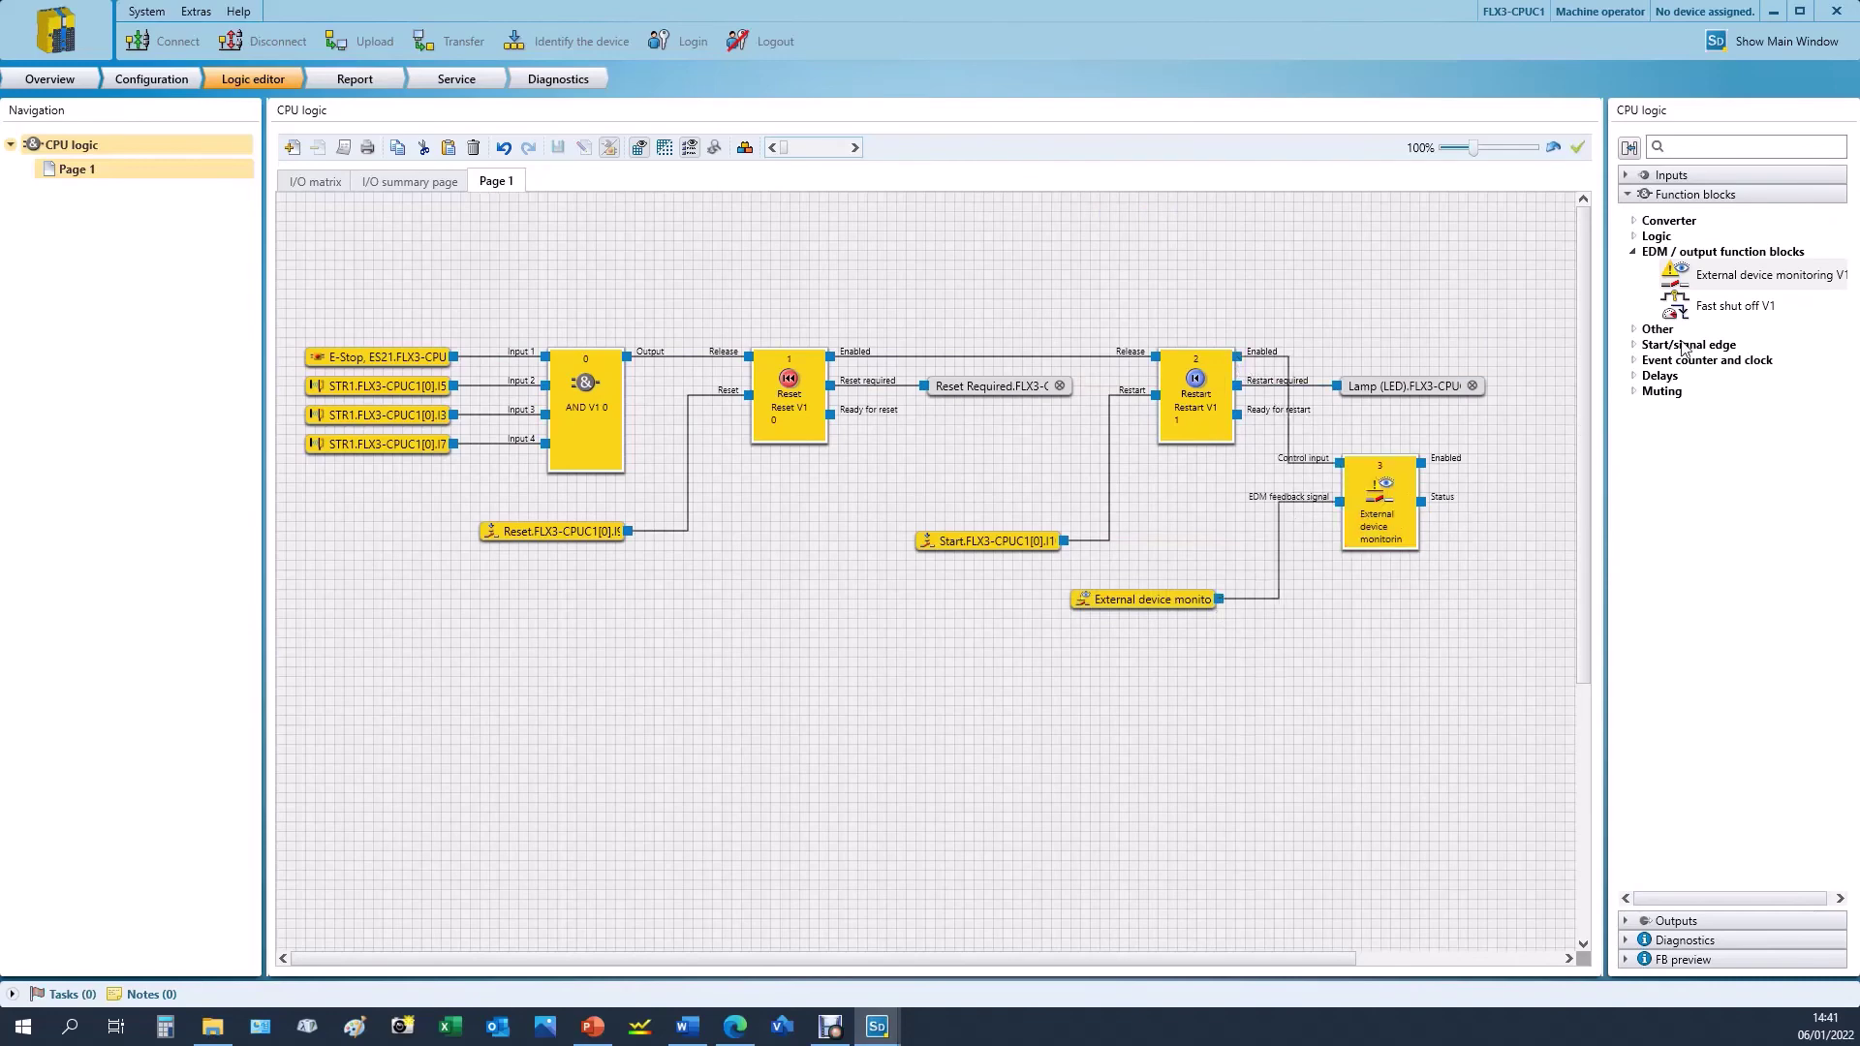
- Add the Motor contactor output after the External device monitoring block
left_click(1640, 922)
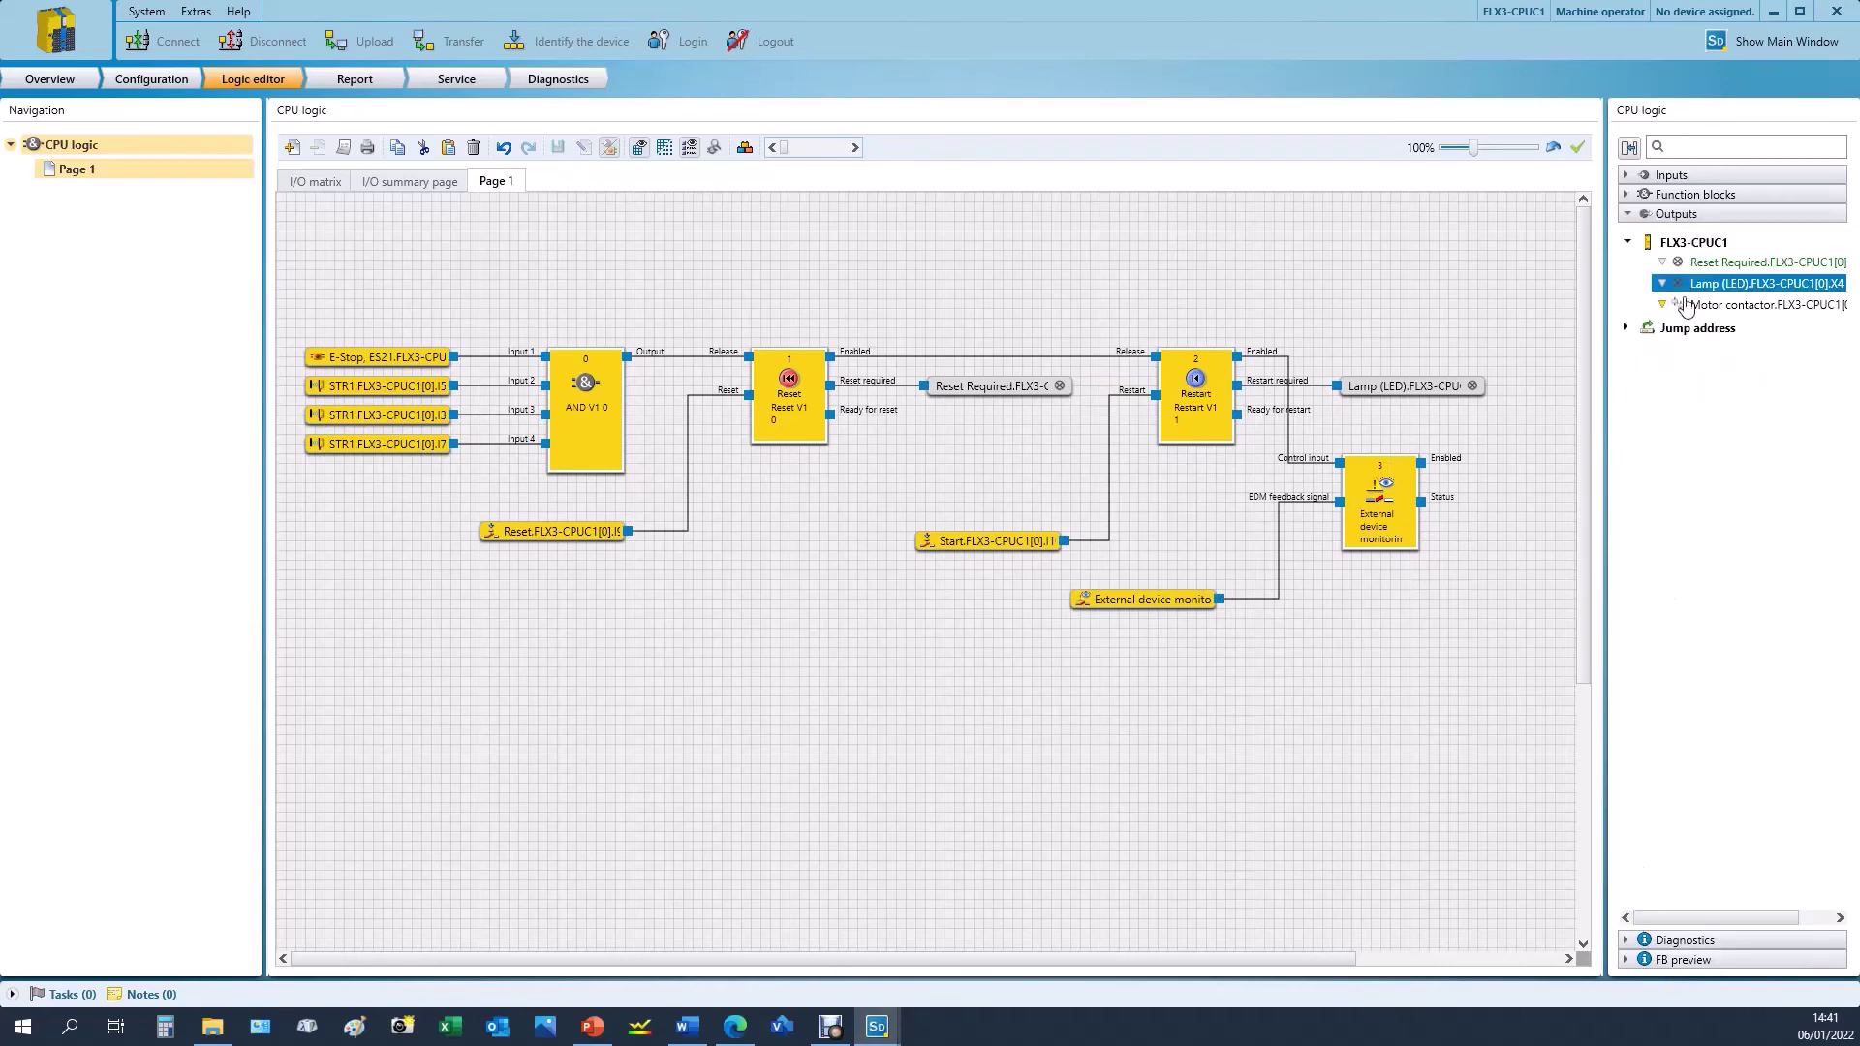
left_click_drag(1703, 312, 1491, 463)
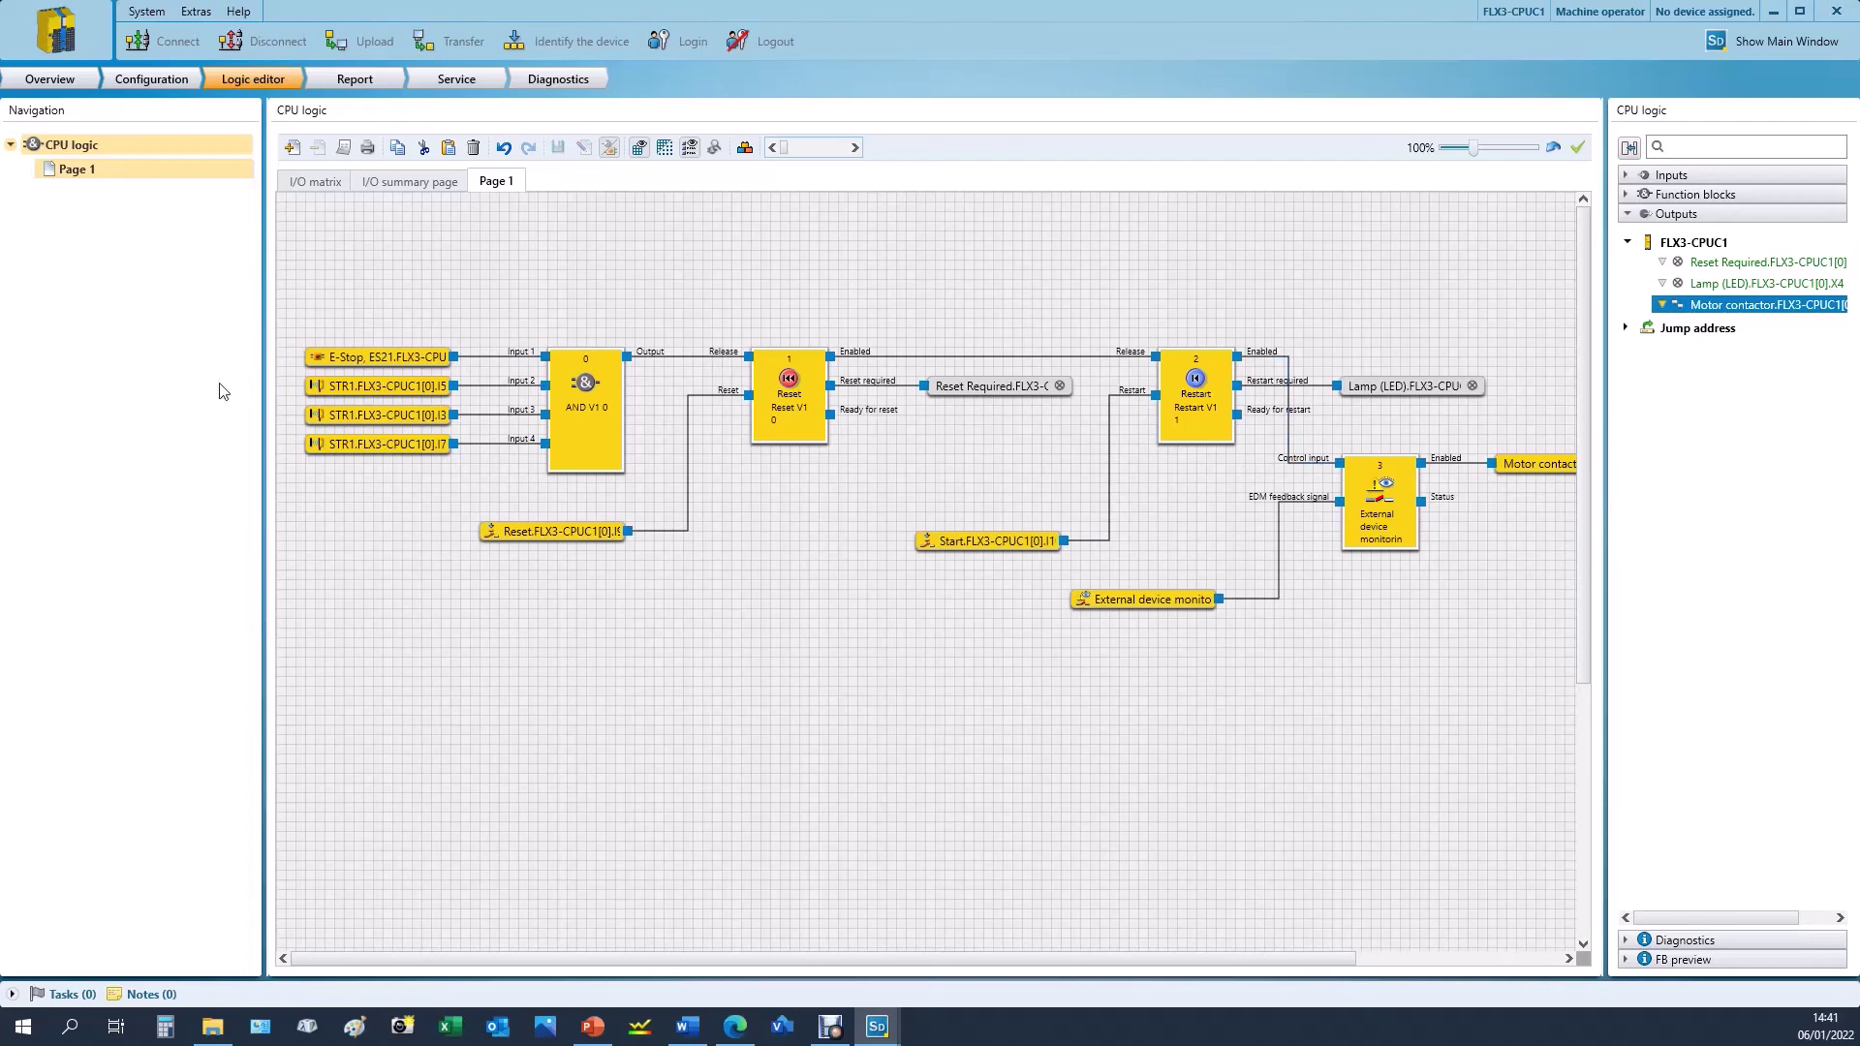
left_click_drag(267, 397, 131, 397)
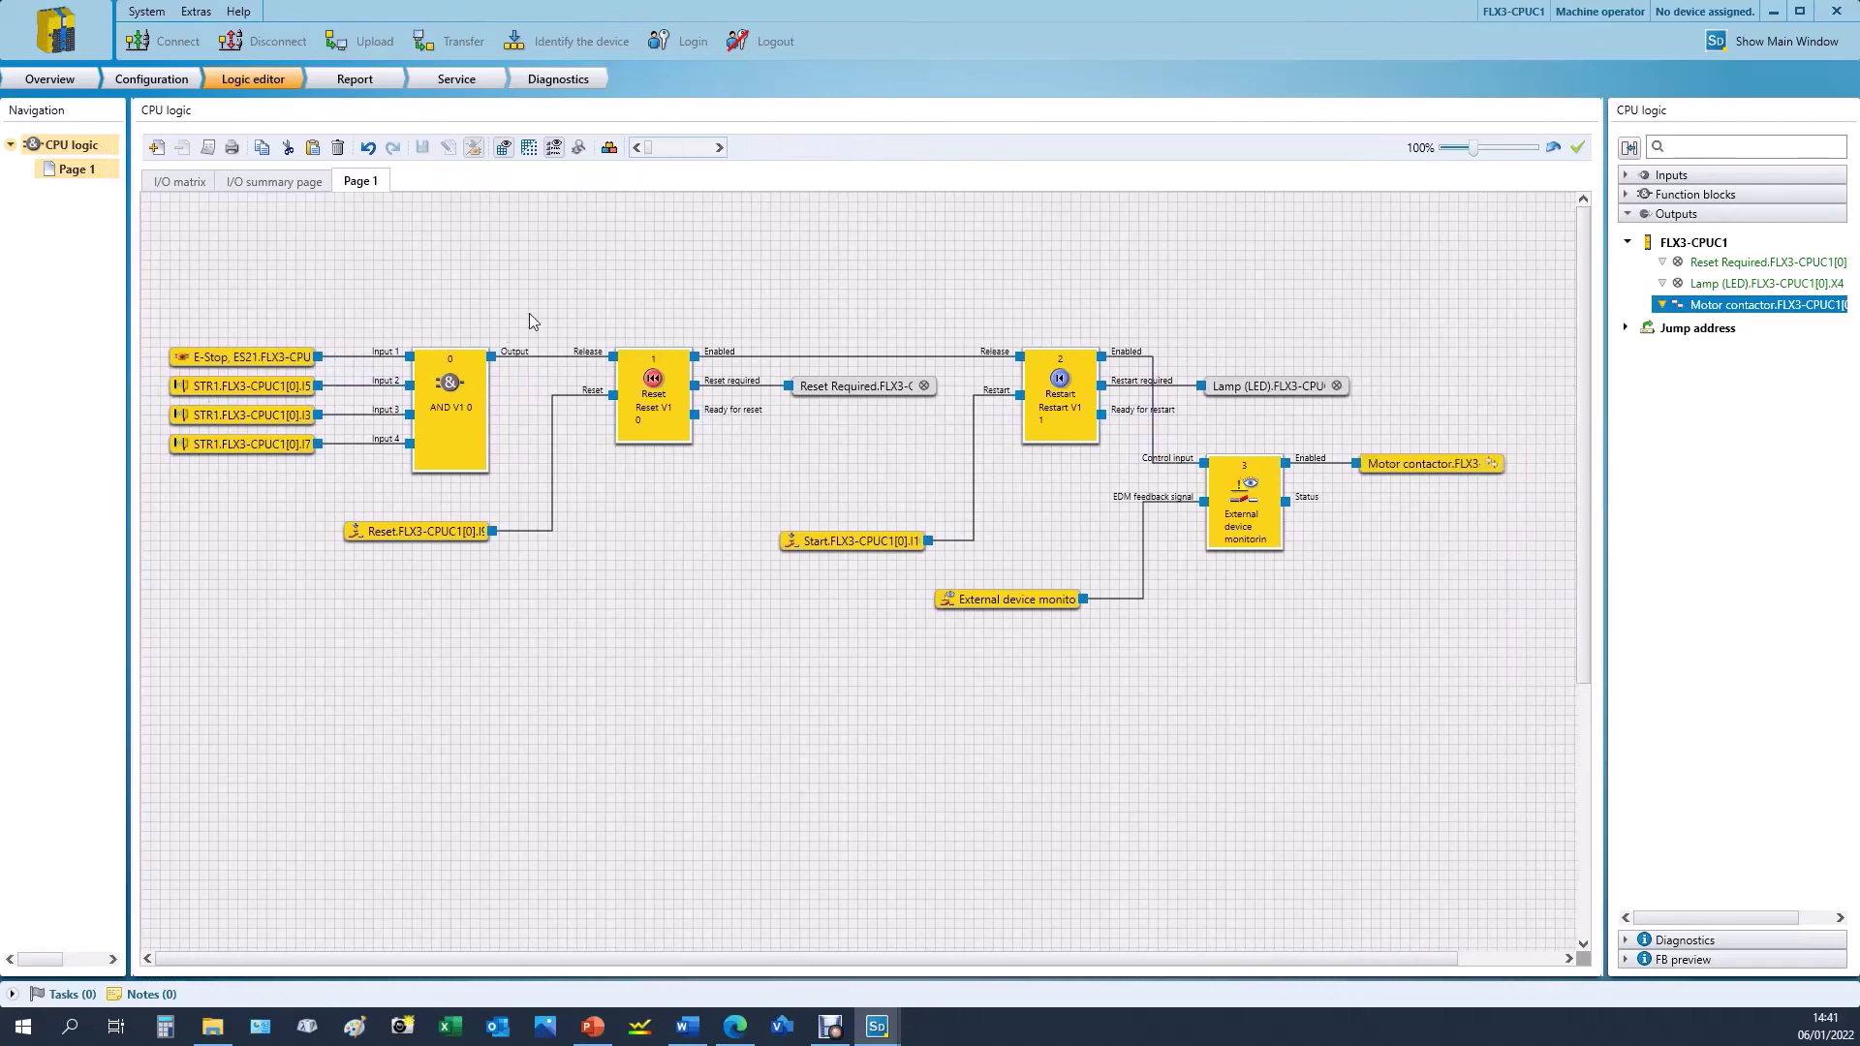
left_click(609, 149)
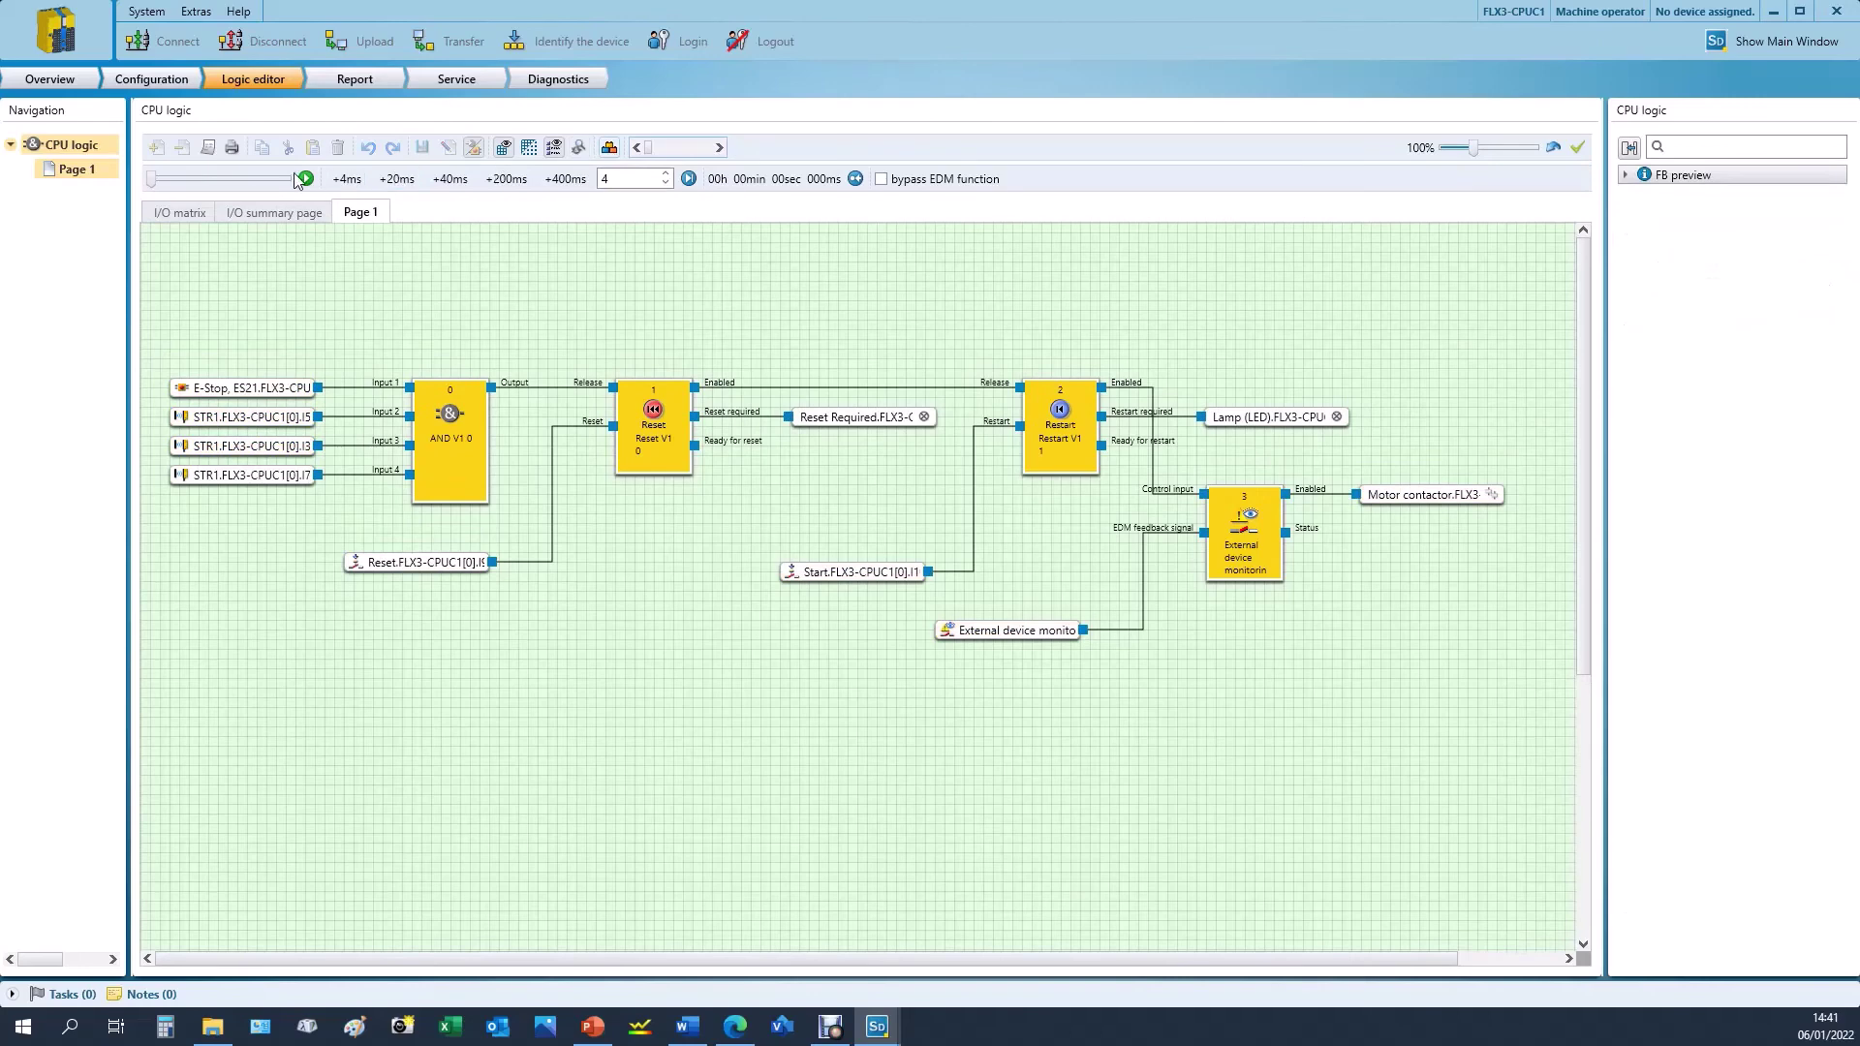
left_click(305, 179)
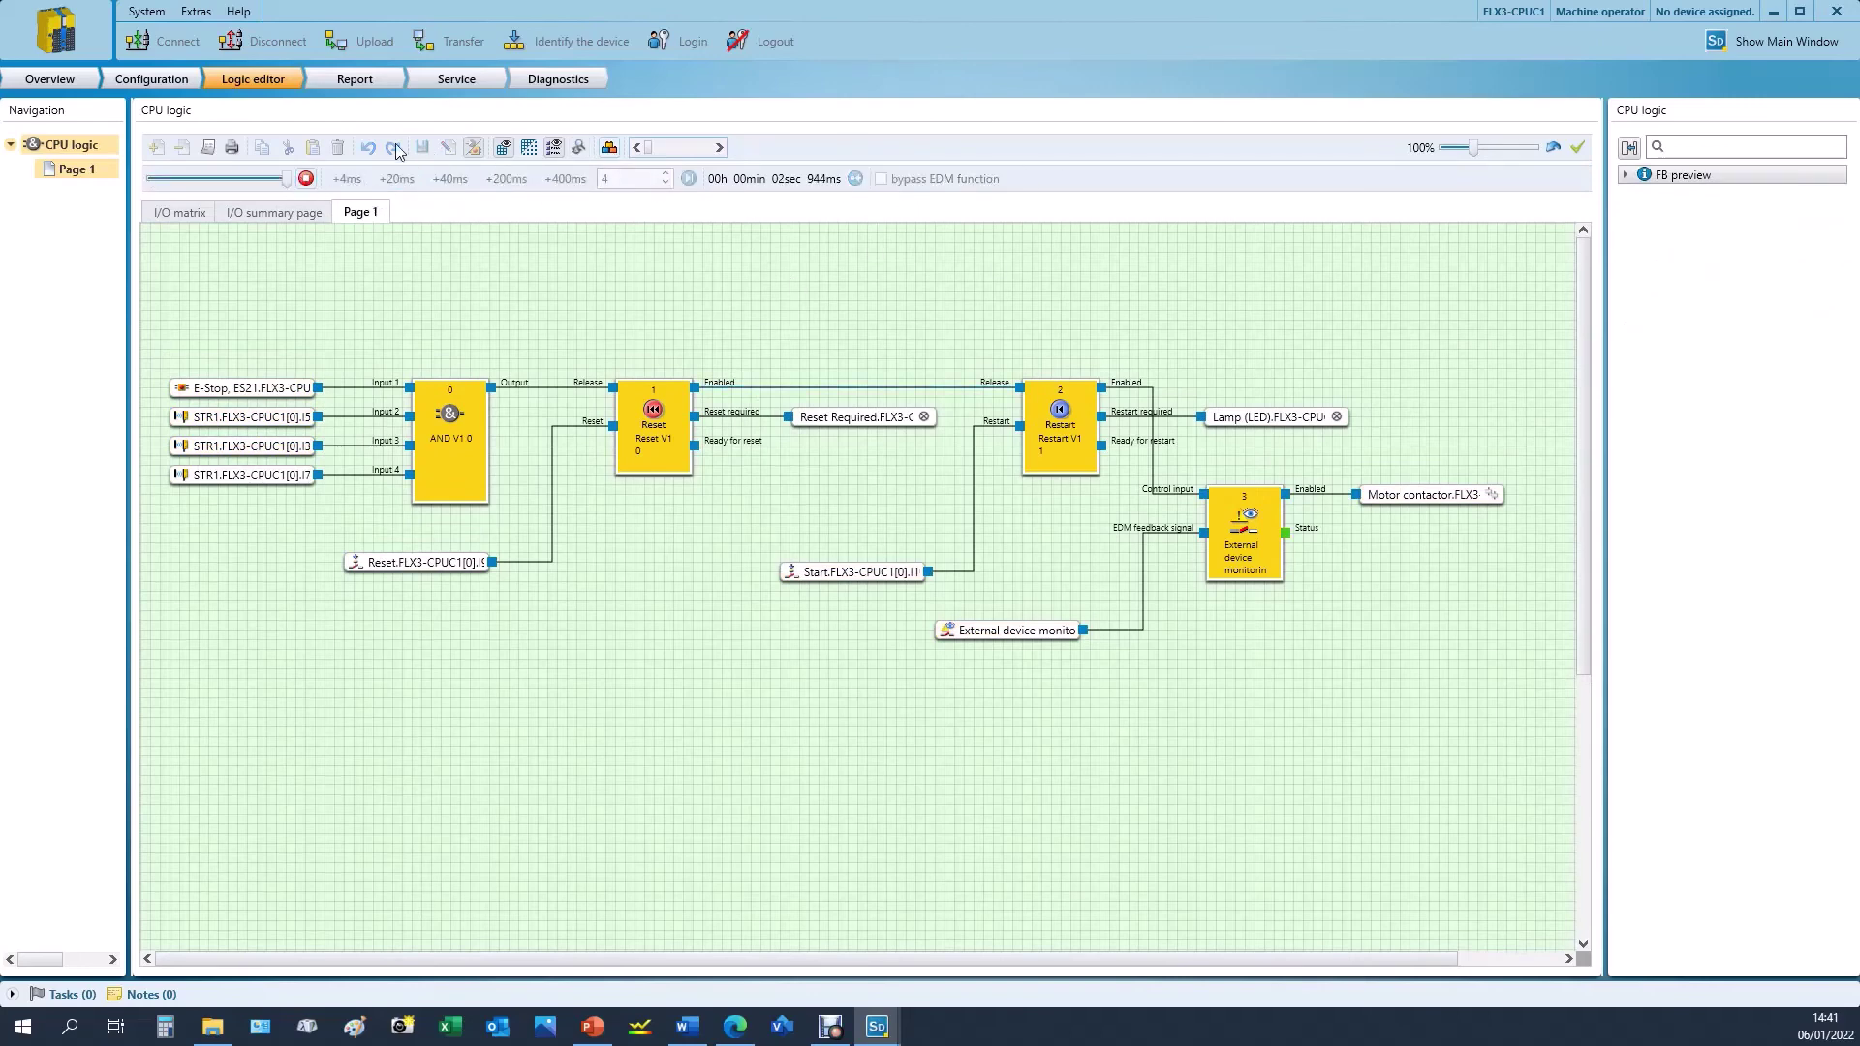
left_click(305, 179)
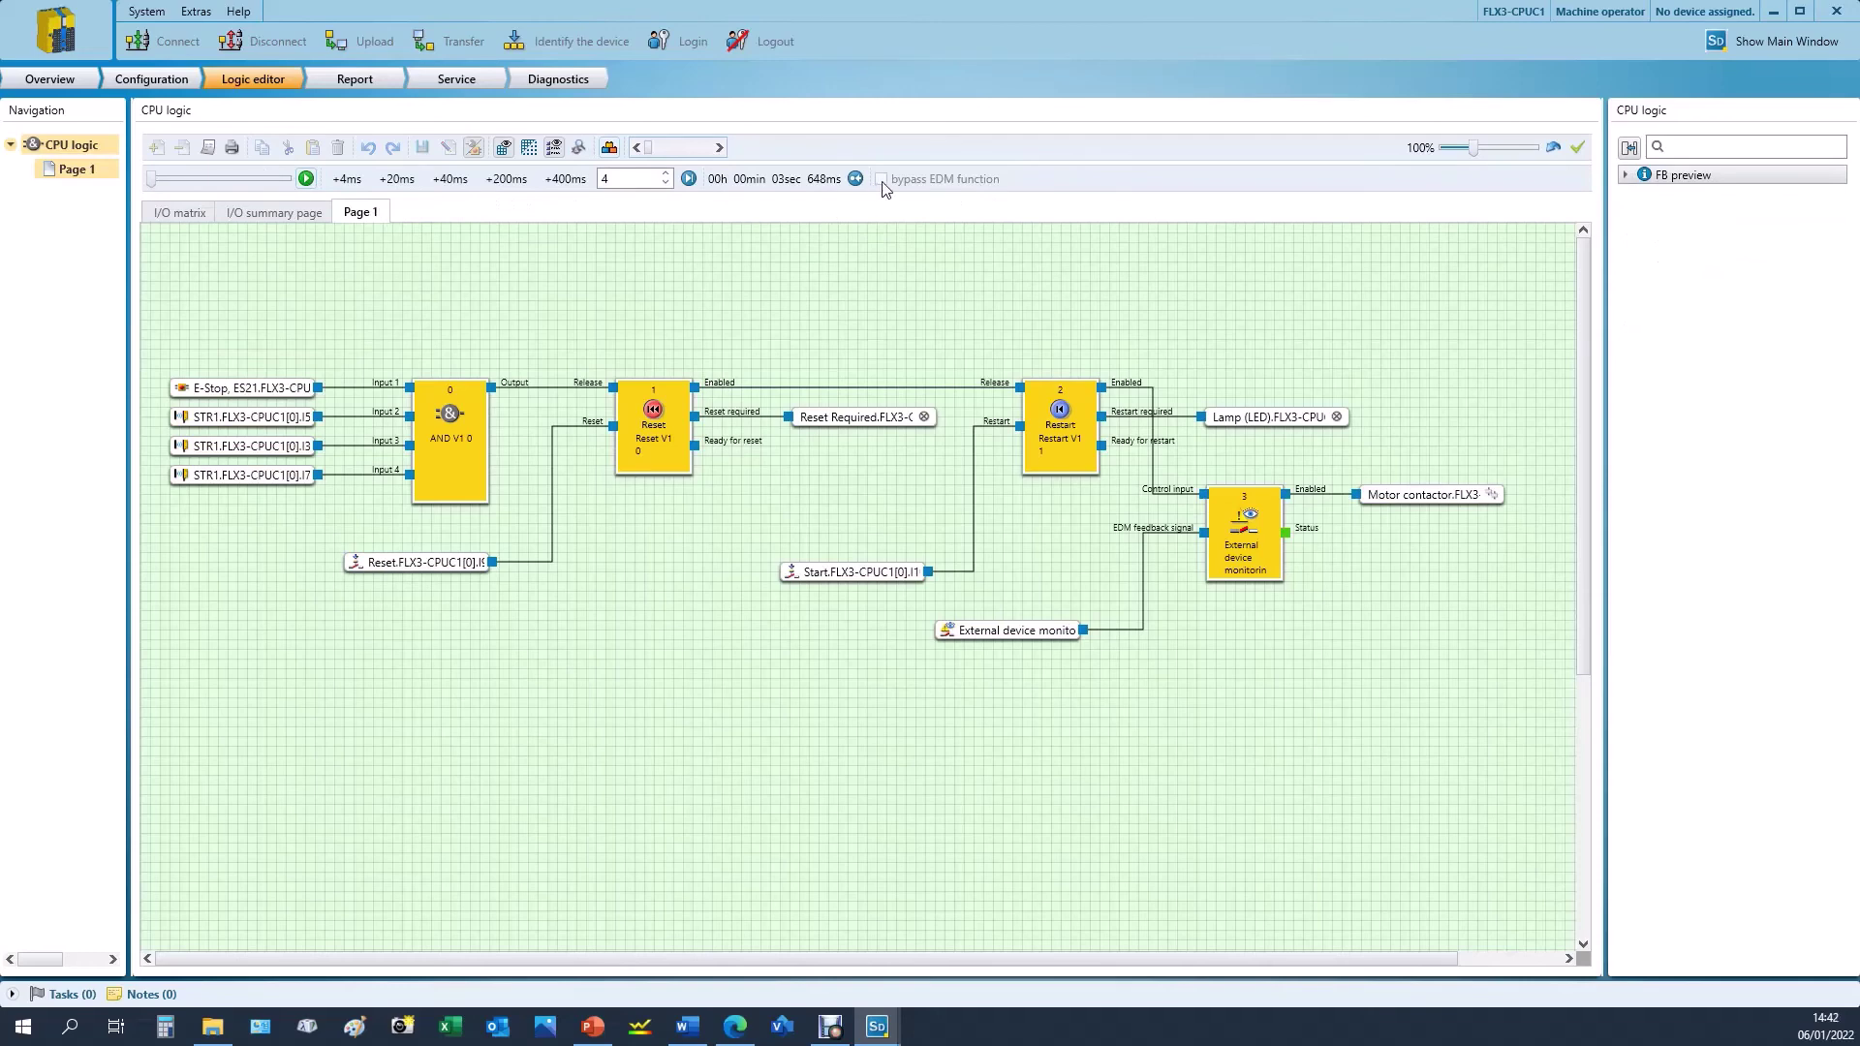
left_click(610, 148)
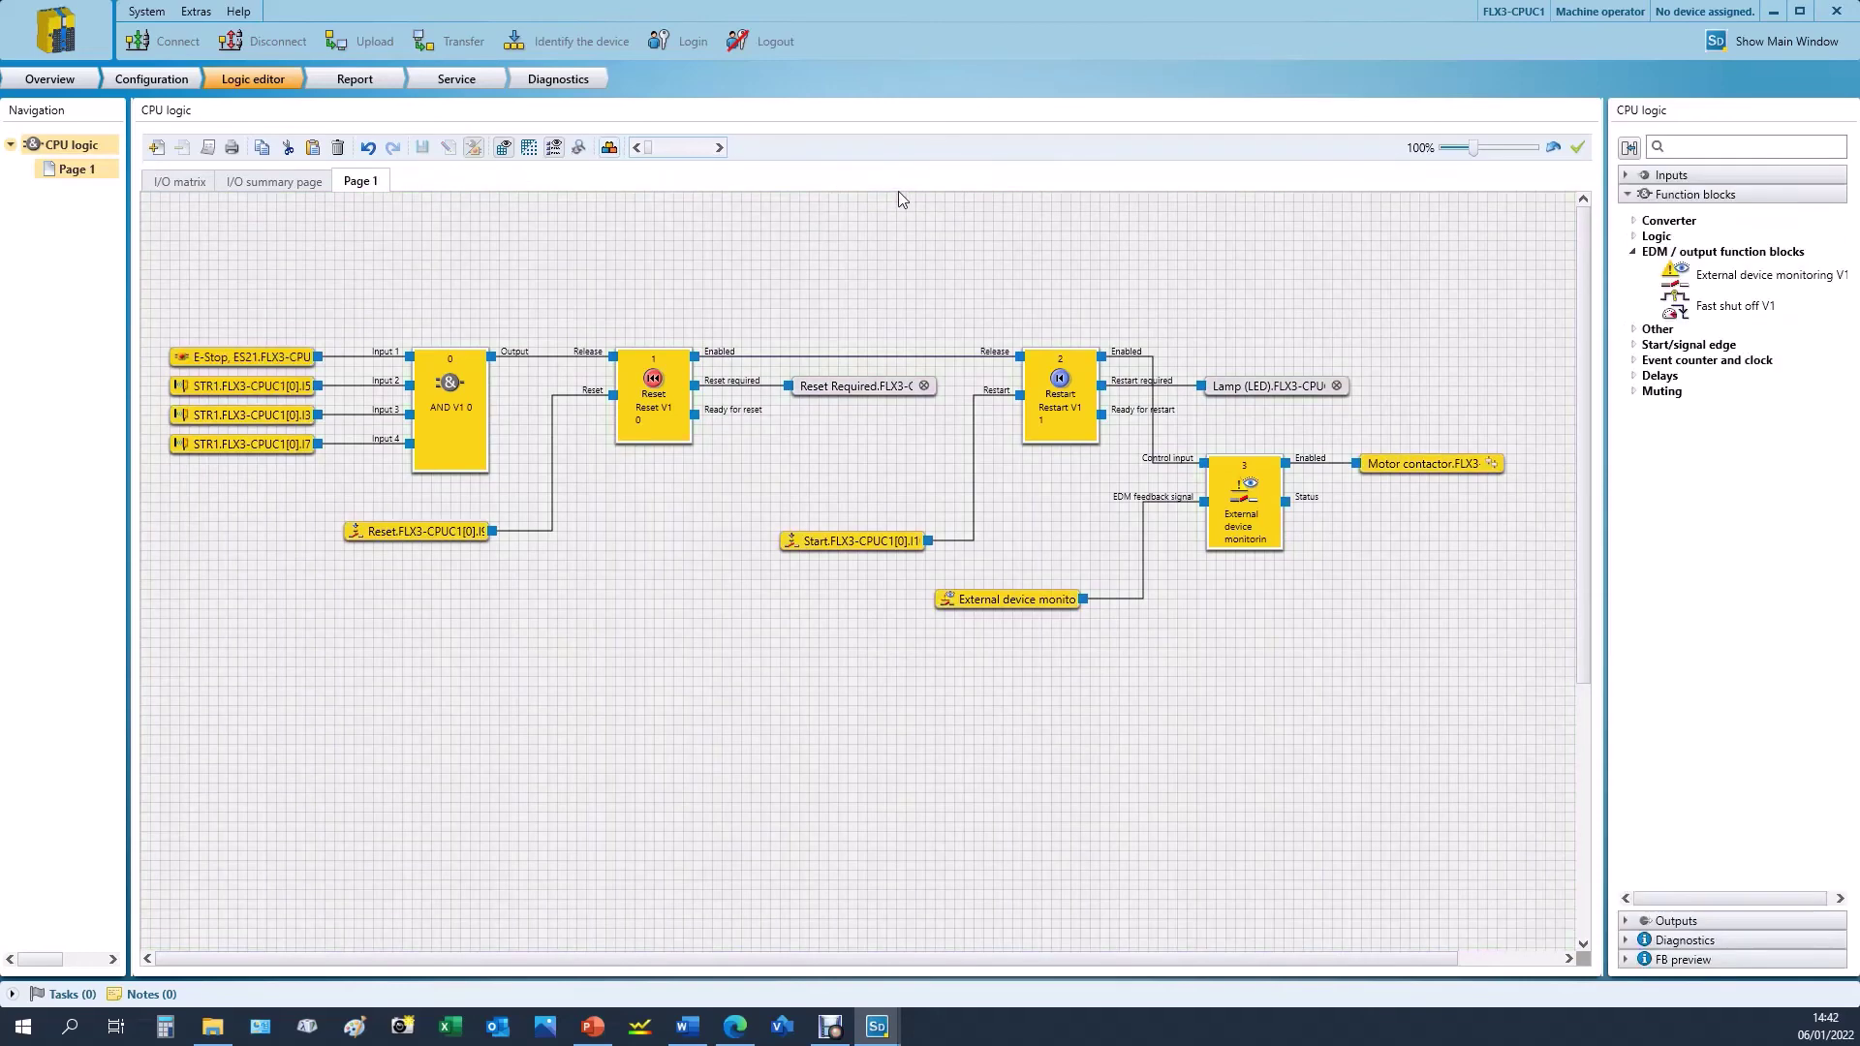
left_click(610, 147)
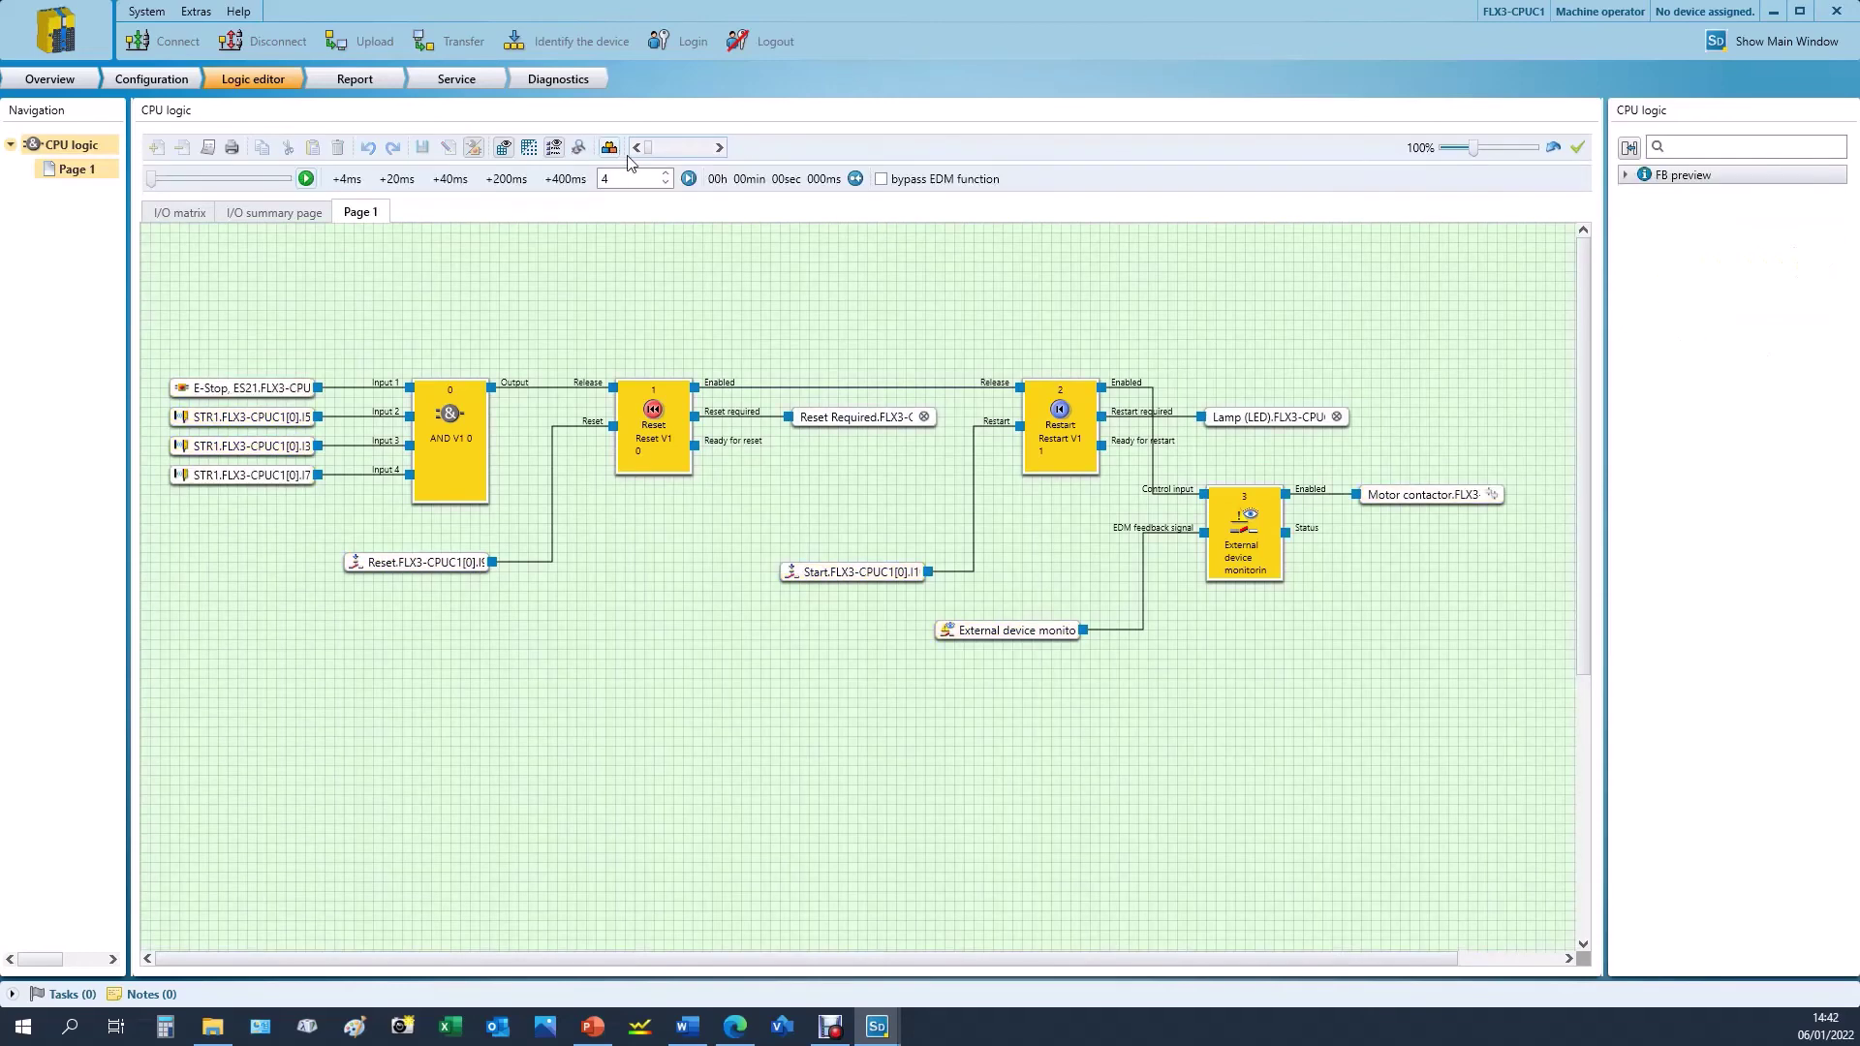
left_click(882, 180)
left_click(306, 180)
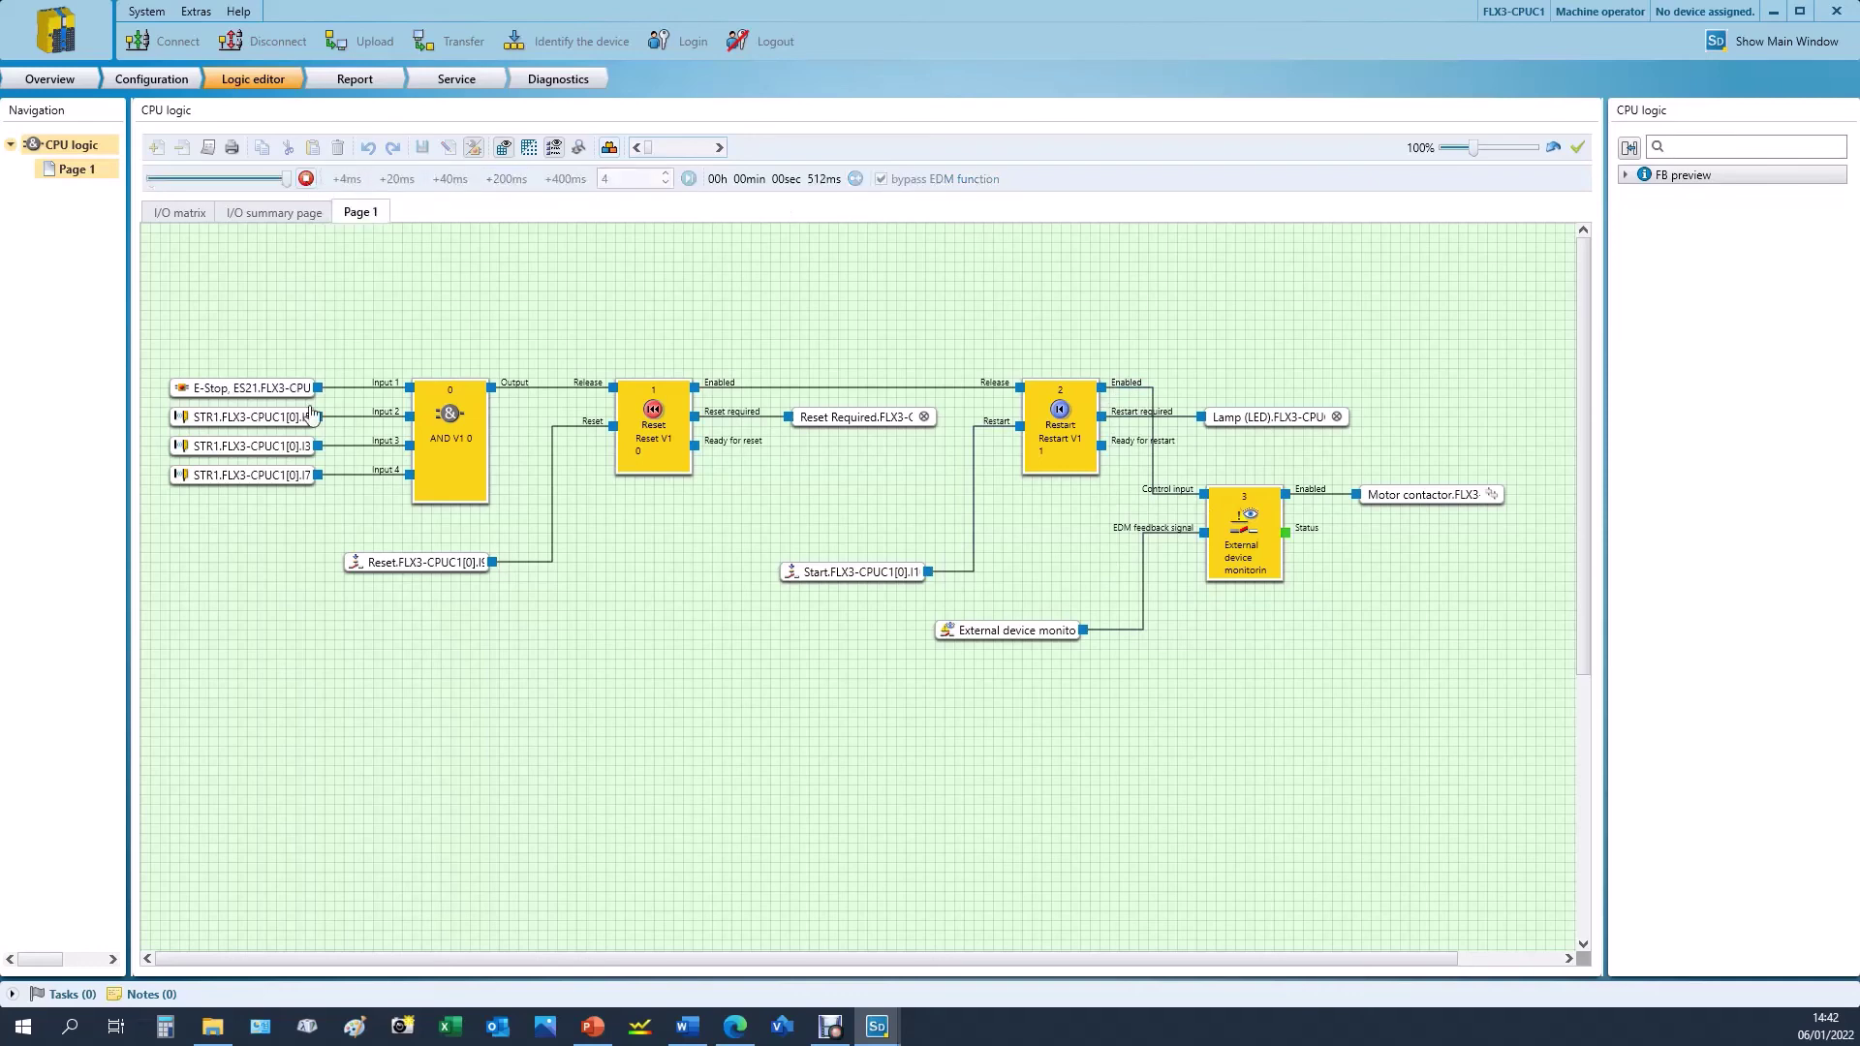
left_click(253, 427)
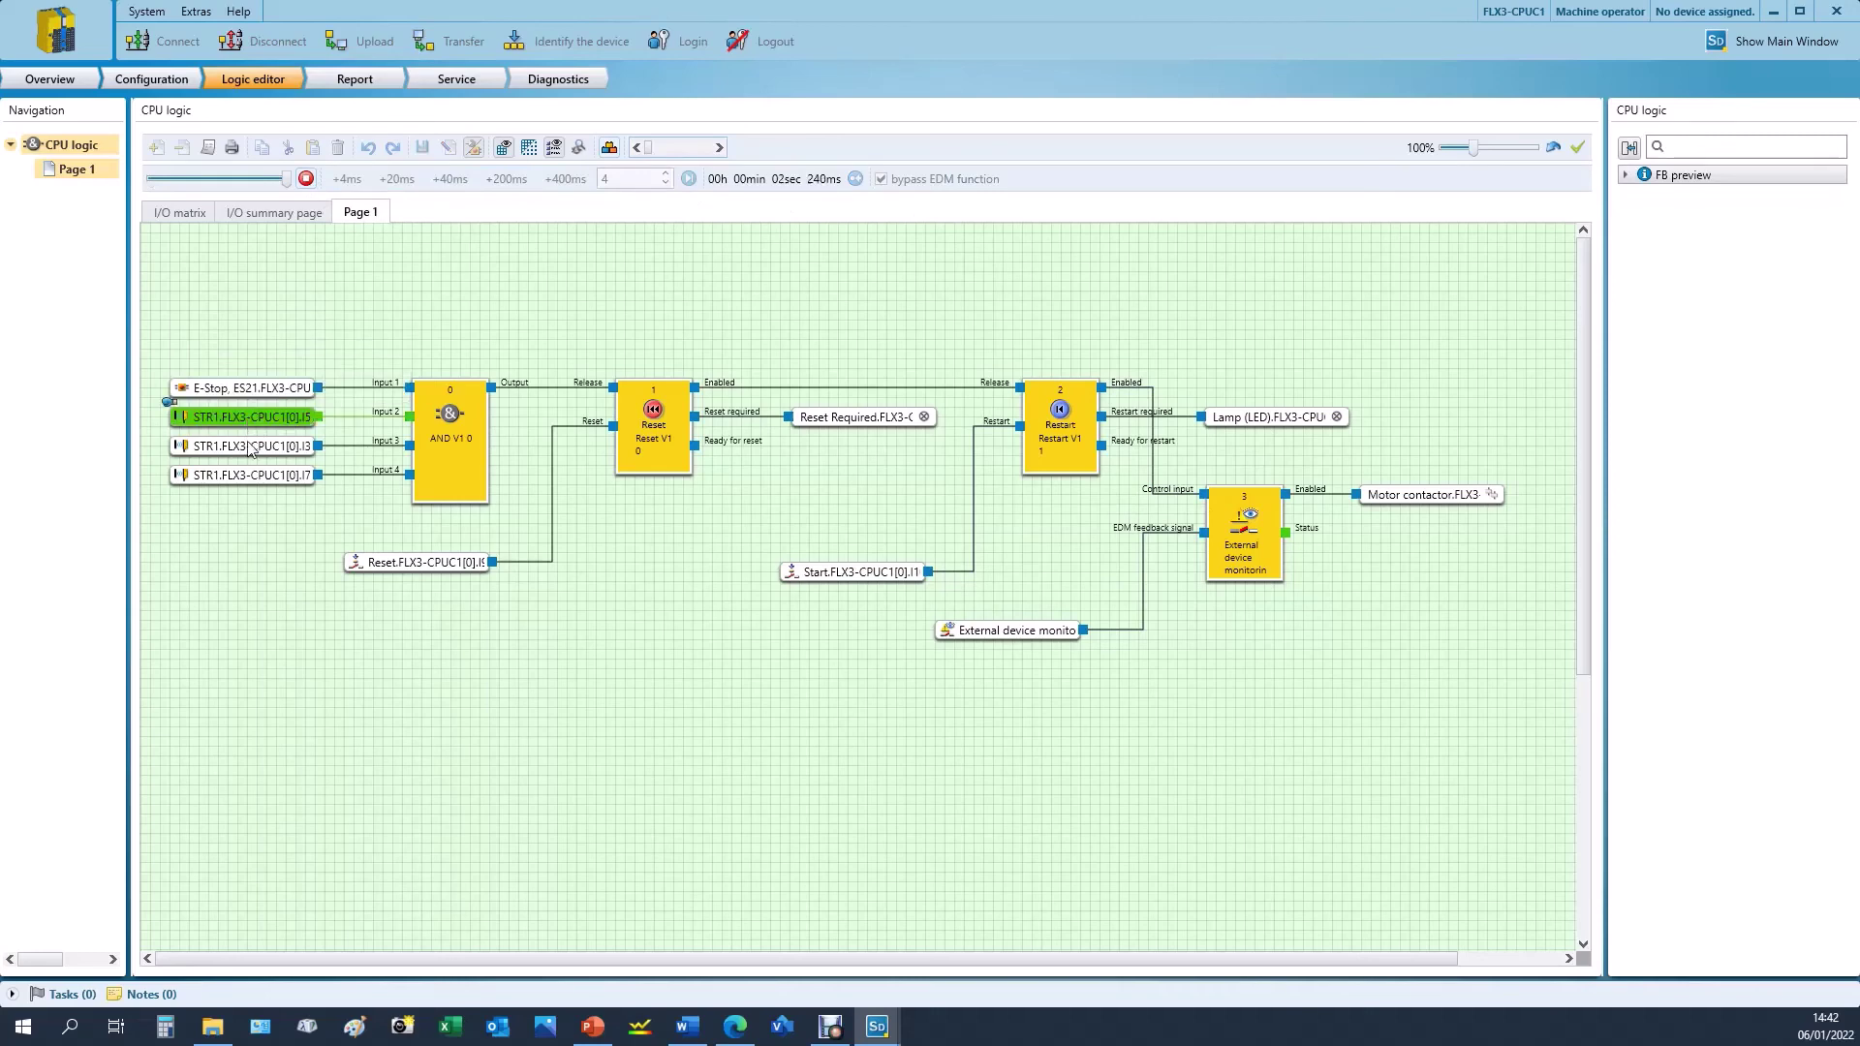
left_click(250, 448)
left_click(249, 477)
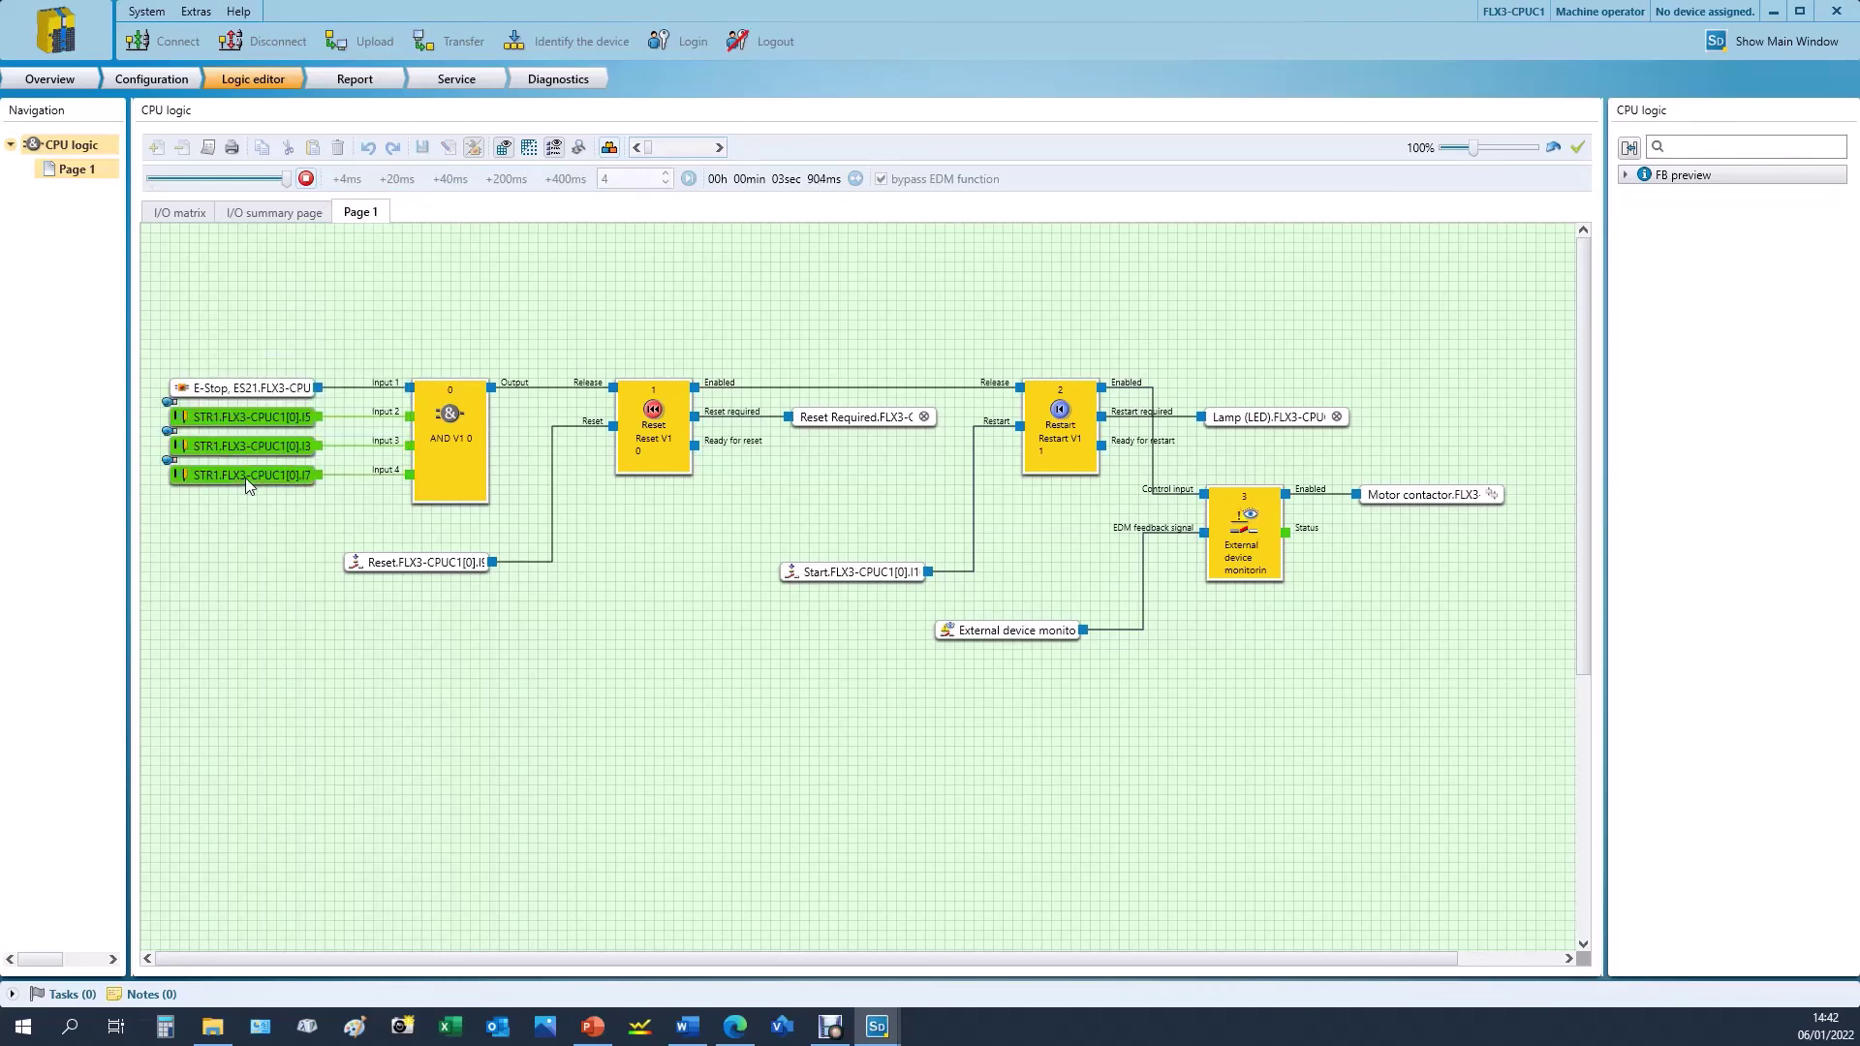
left_click(233, 390)
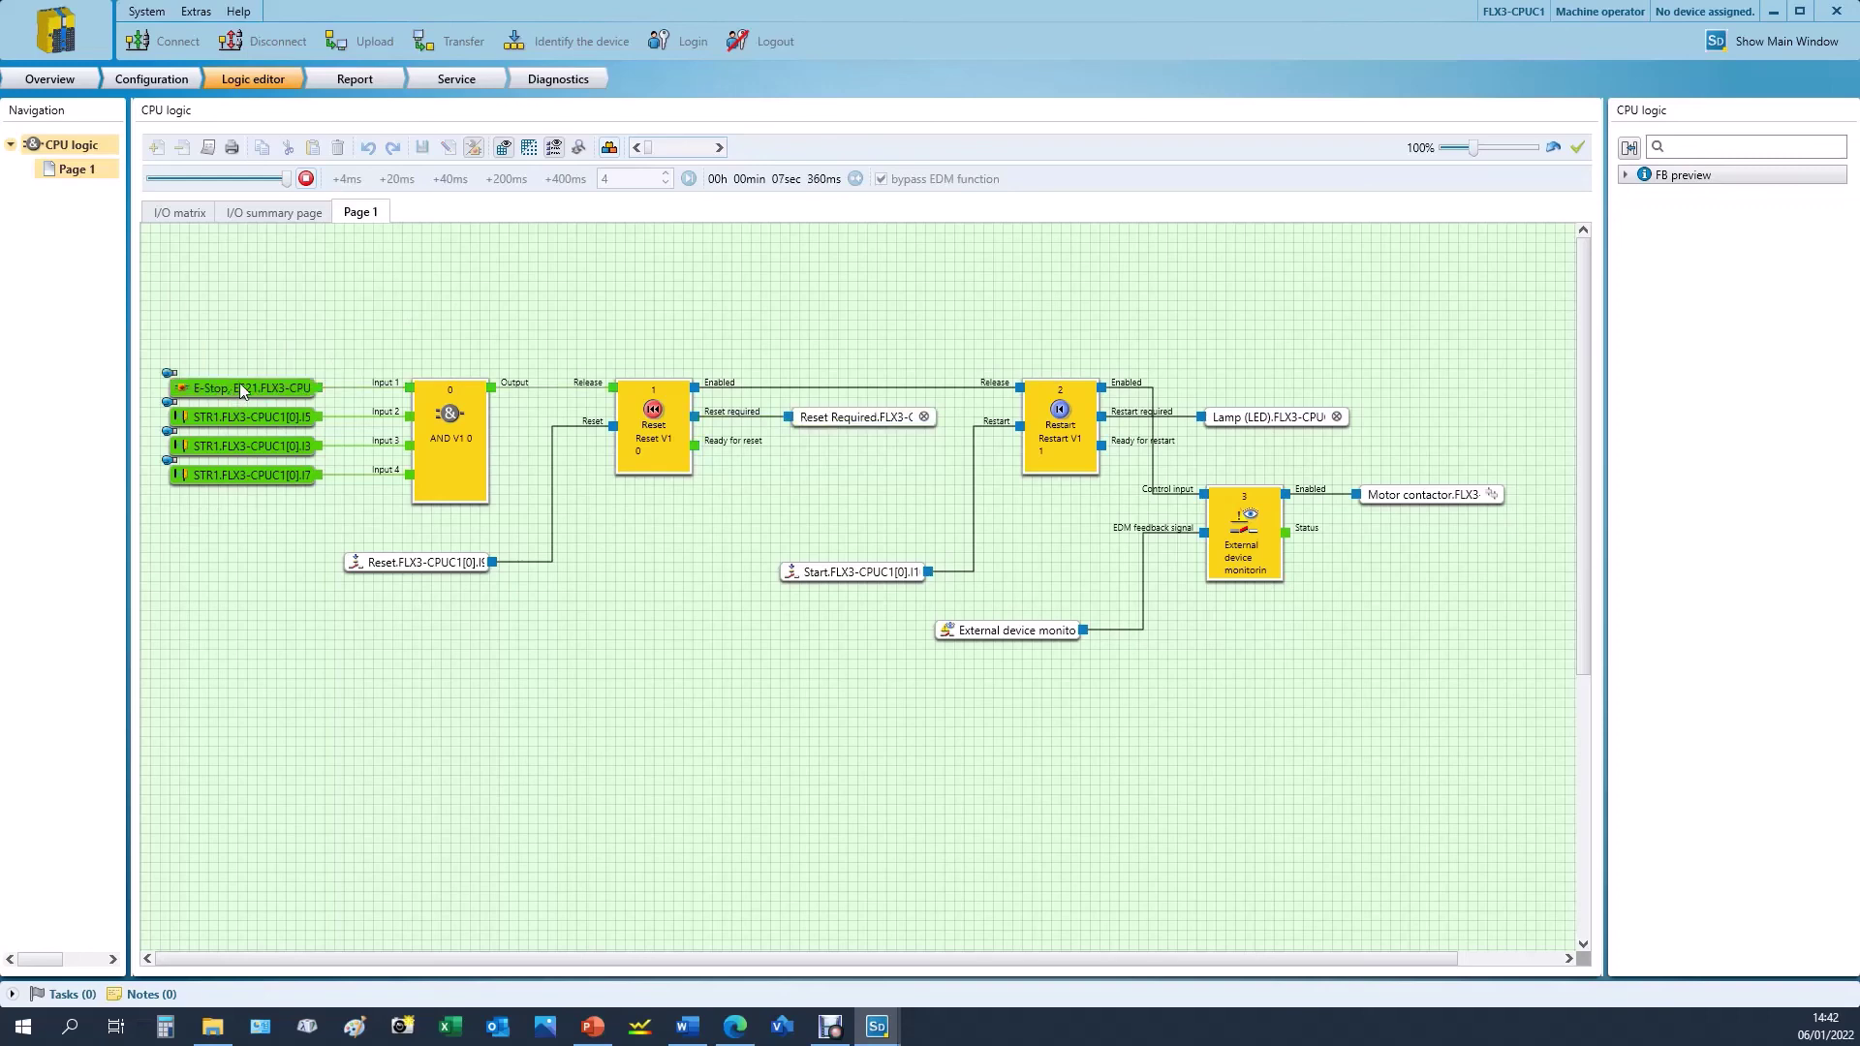
left_click(390, 571)
left_click(391, 566)
left_click(840, 573)
left_click(839, 577)
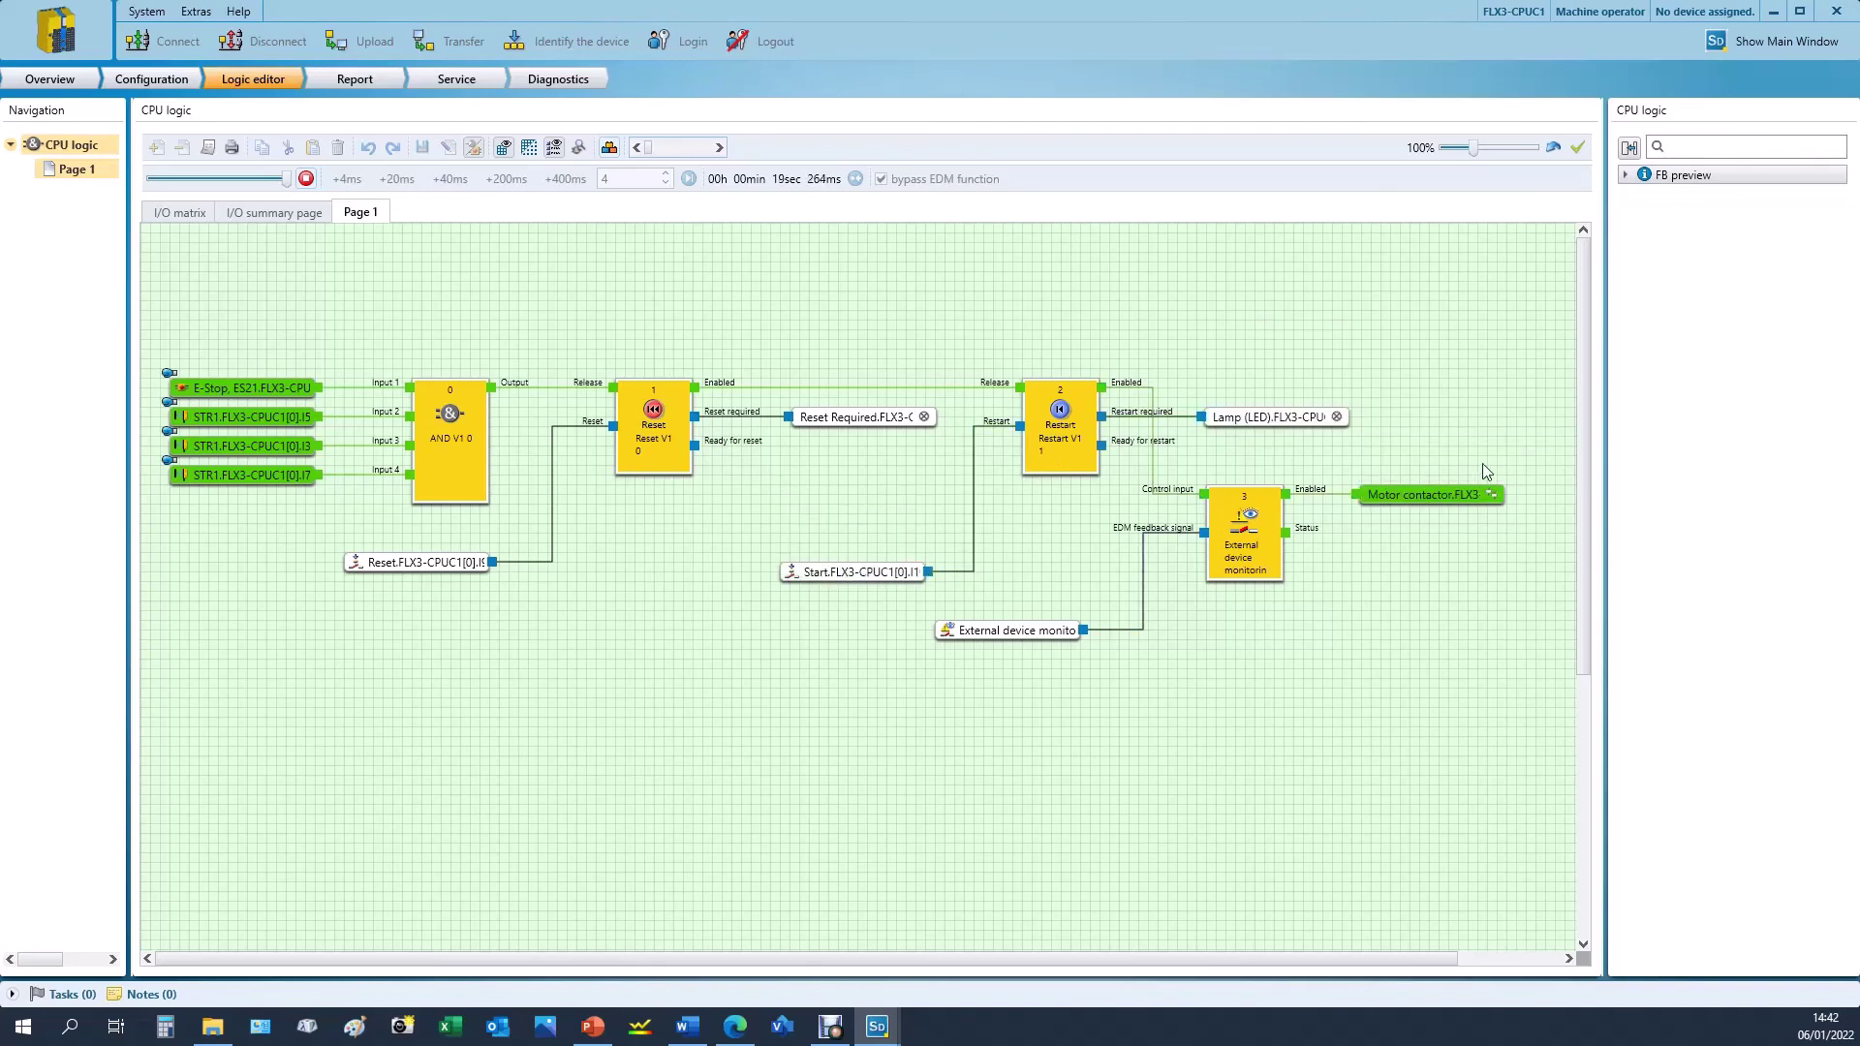
- Stop the simulation and scroll the generated report from Project Information through Diagnostics
left_click(609, 148)
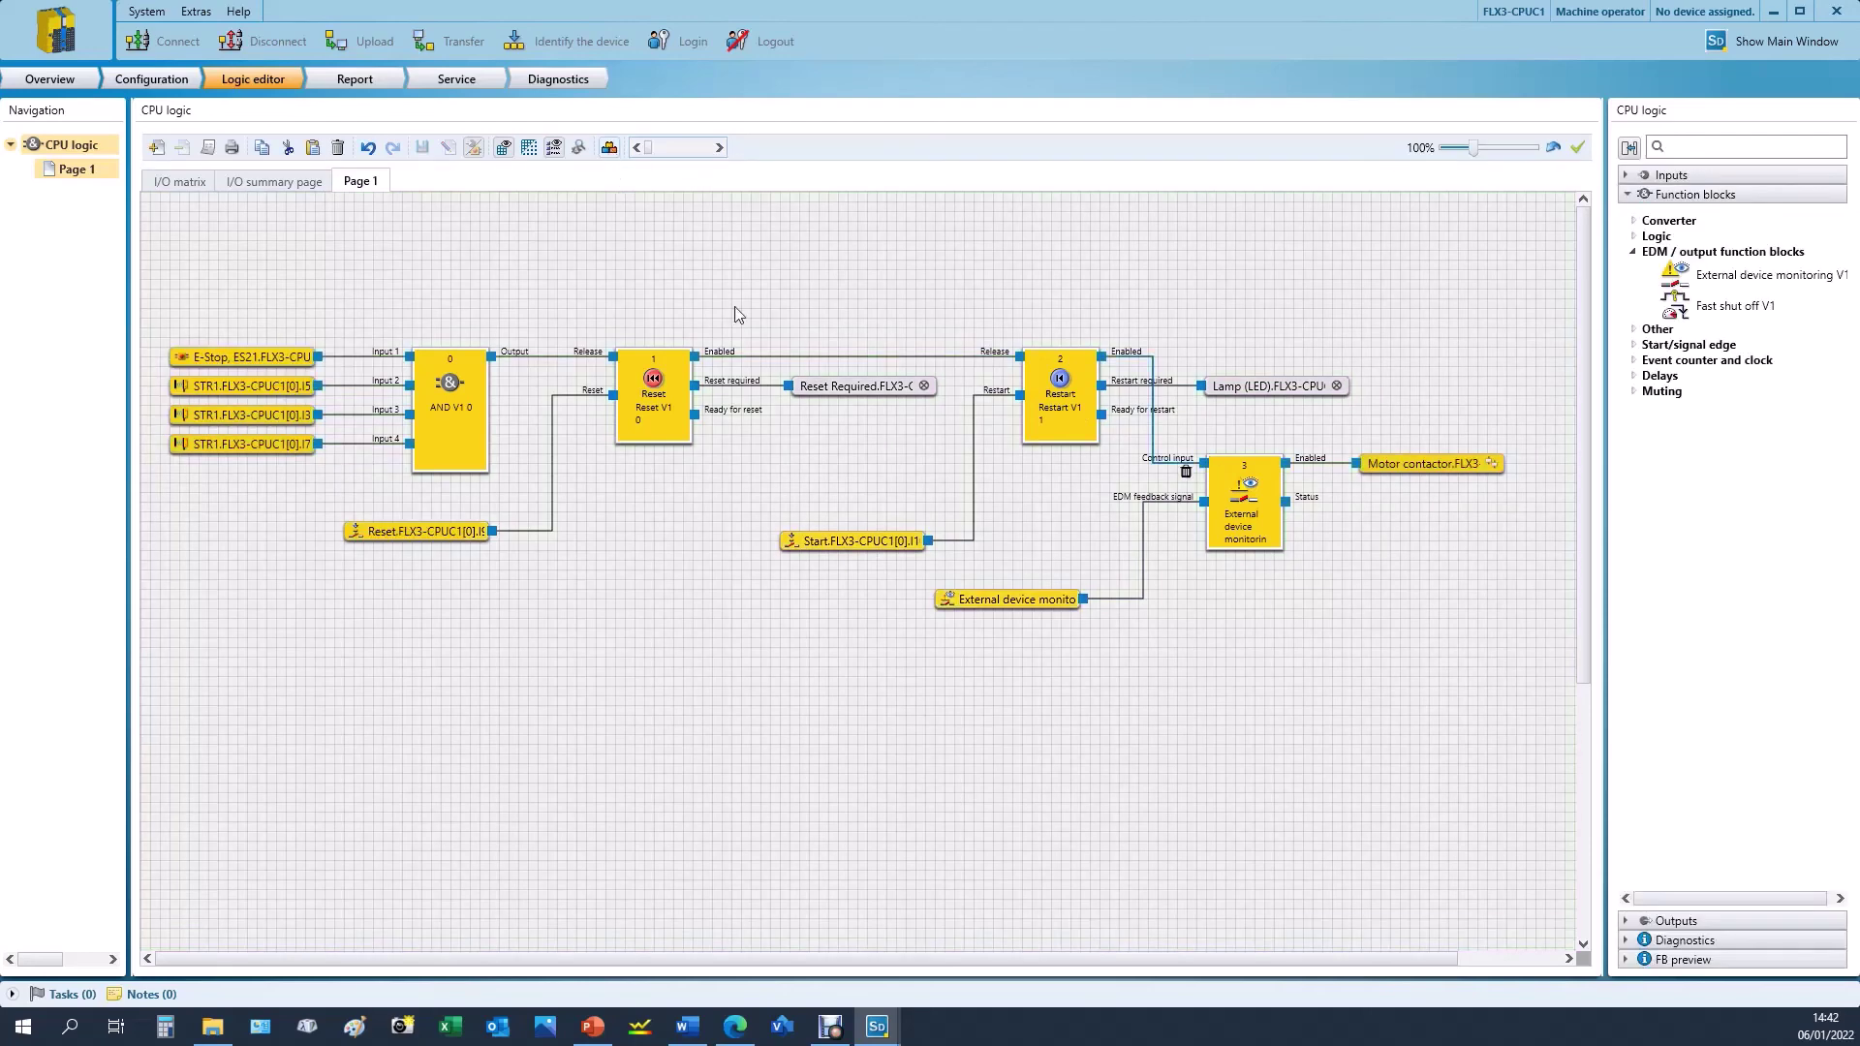
left_click(350, 81)
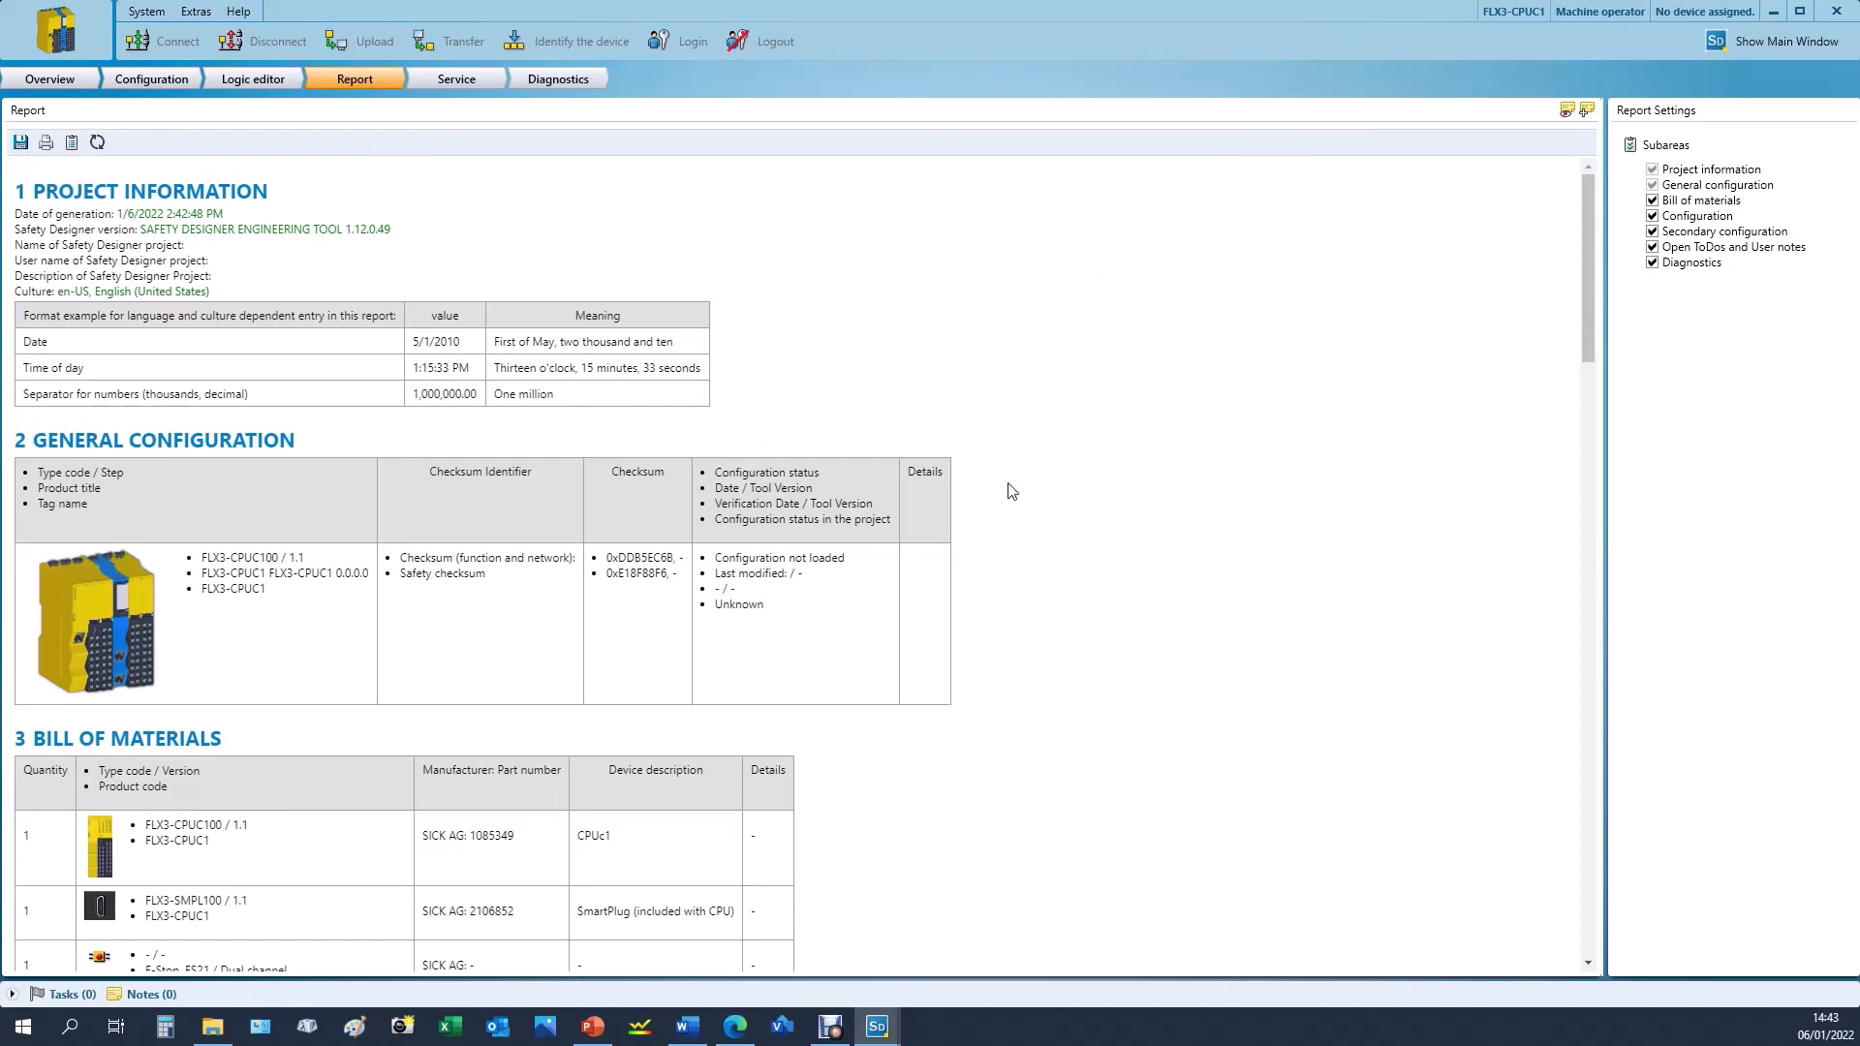
scroll(1008, 490, "down", 3)
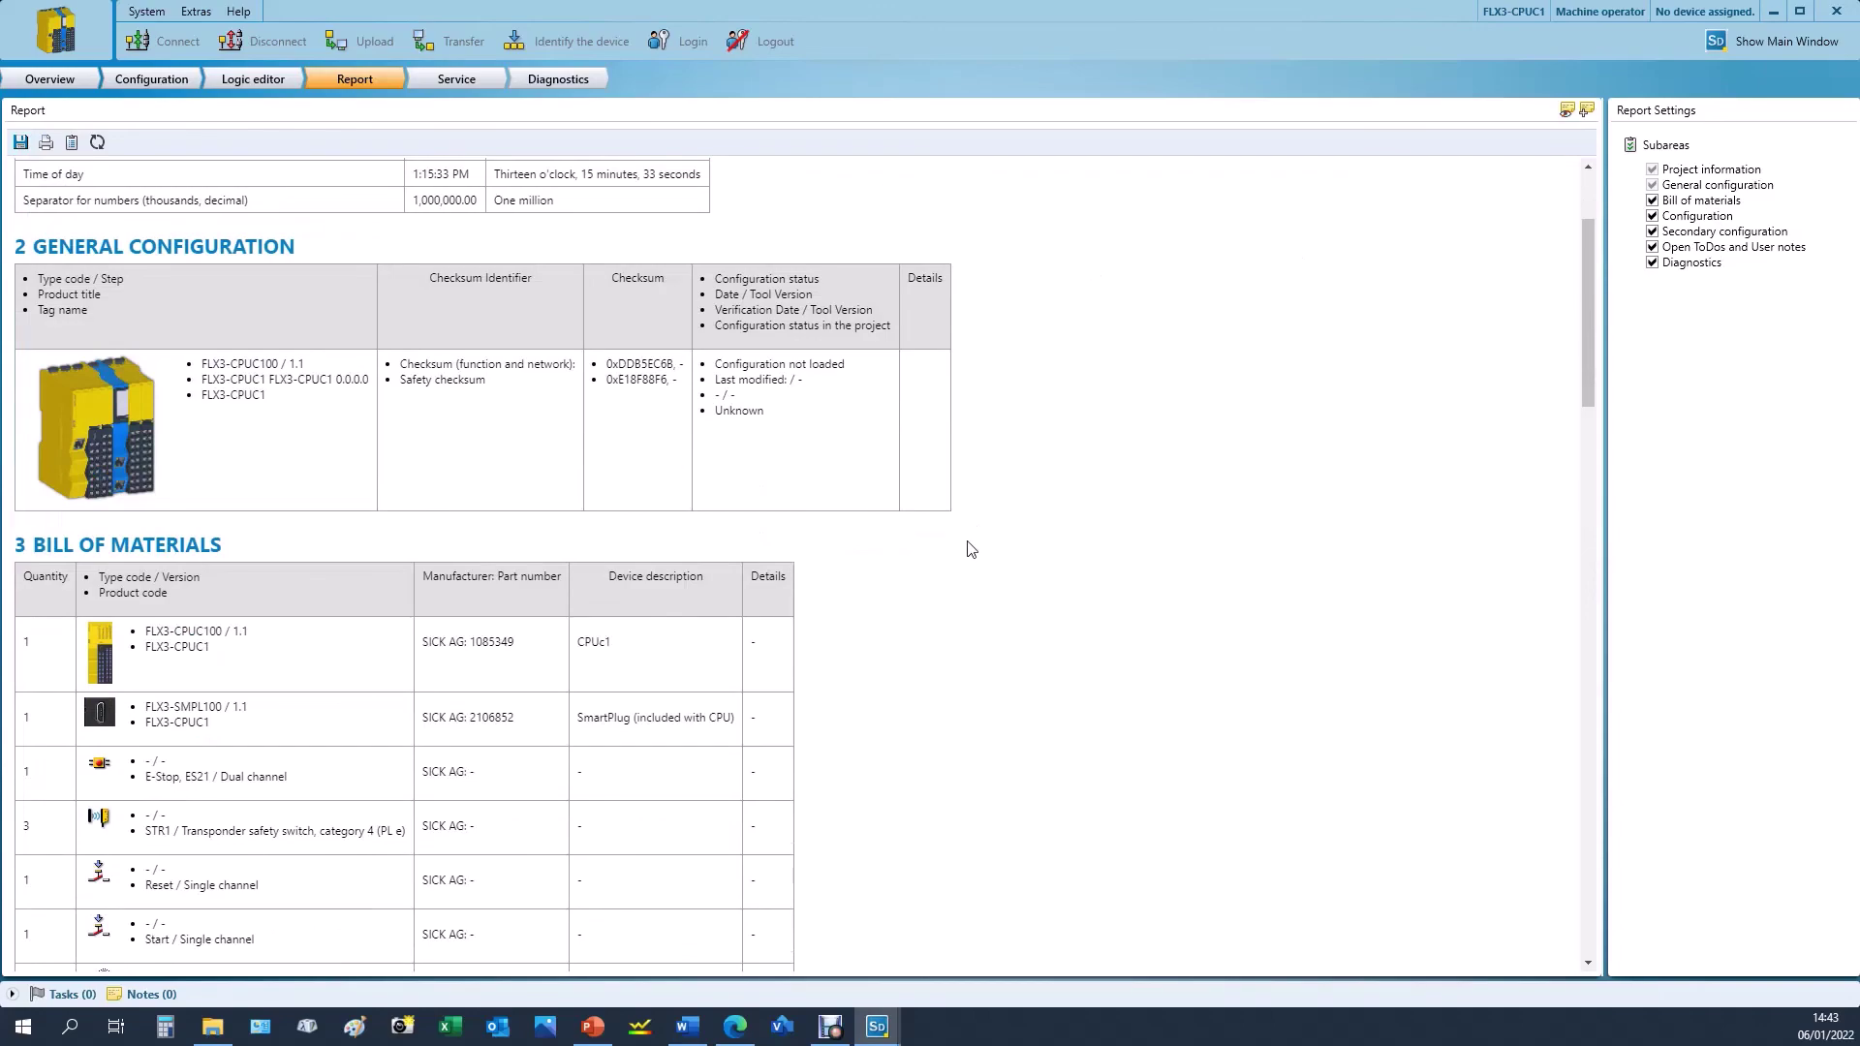
scroll(971, 549, "down", 12)
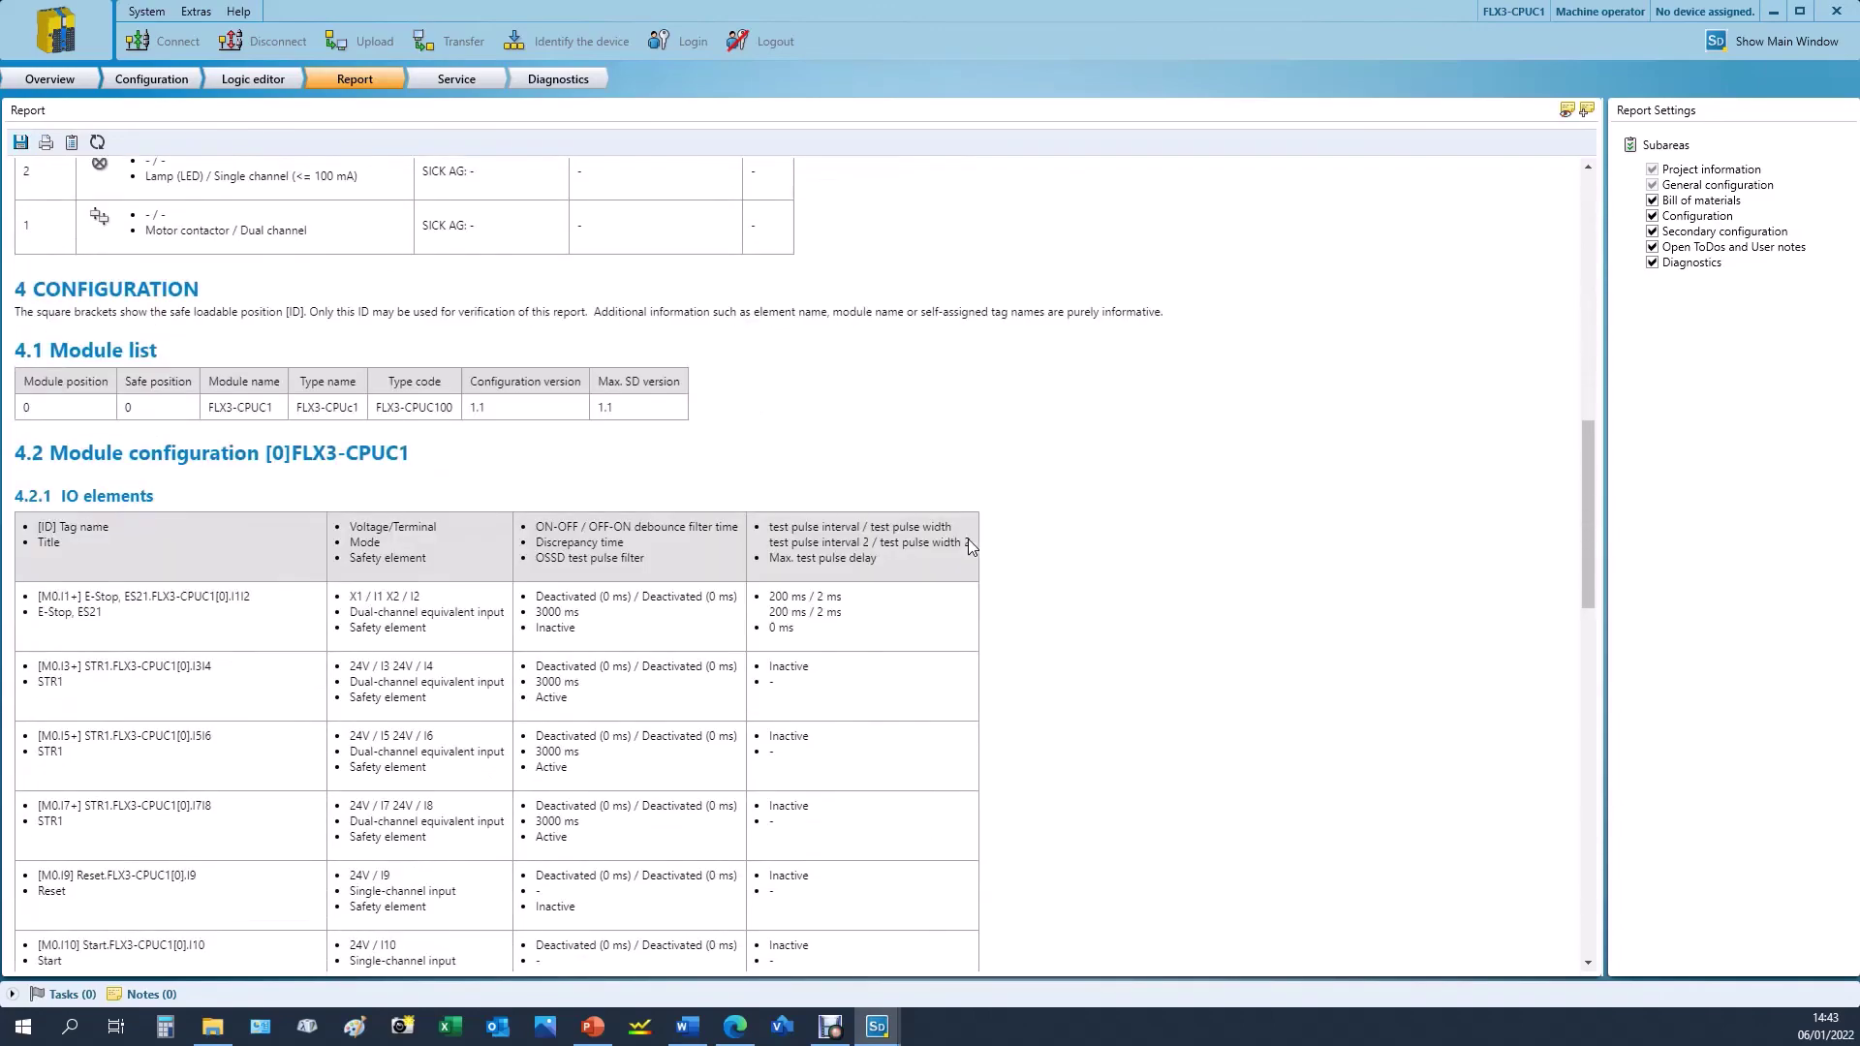
scroll(968, 538, "down", 20)
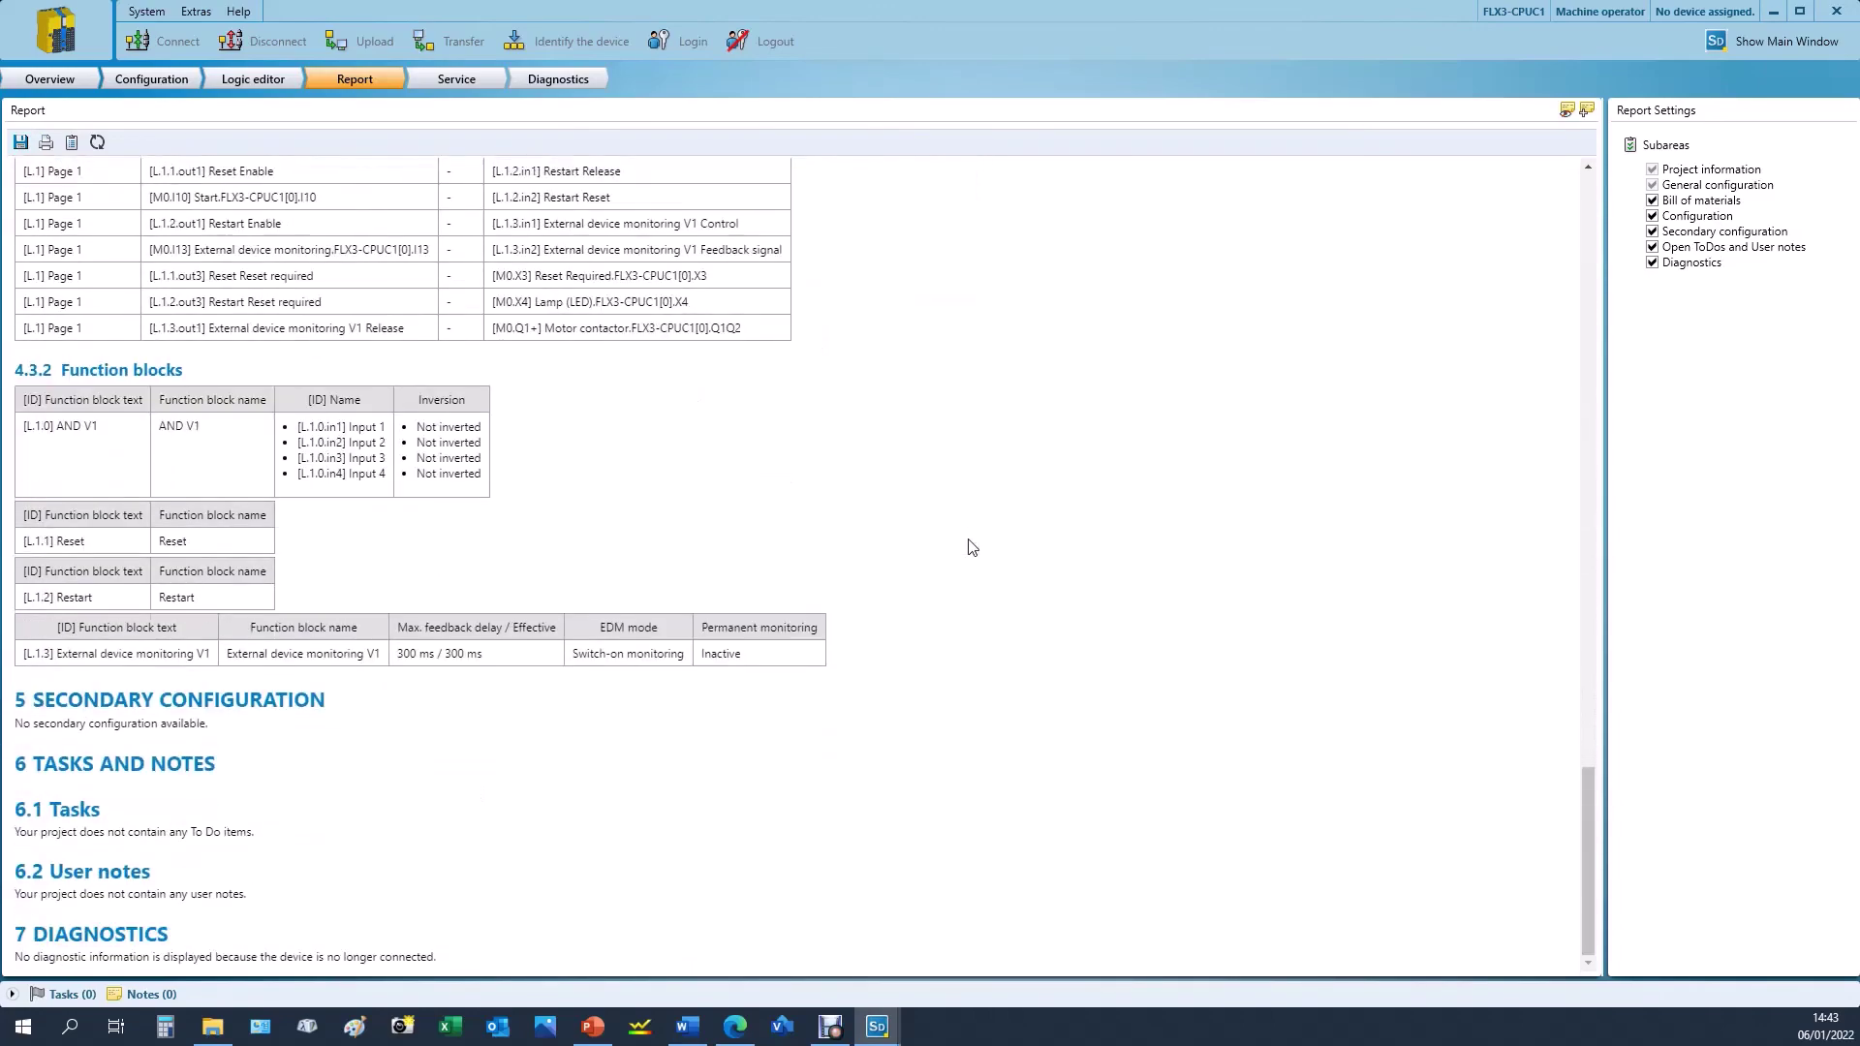
scroll(972, 545, "up", 20)
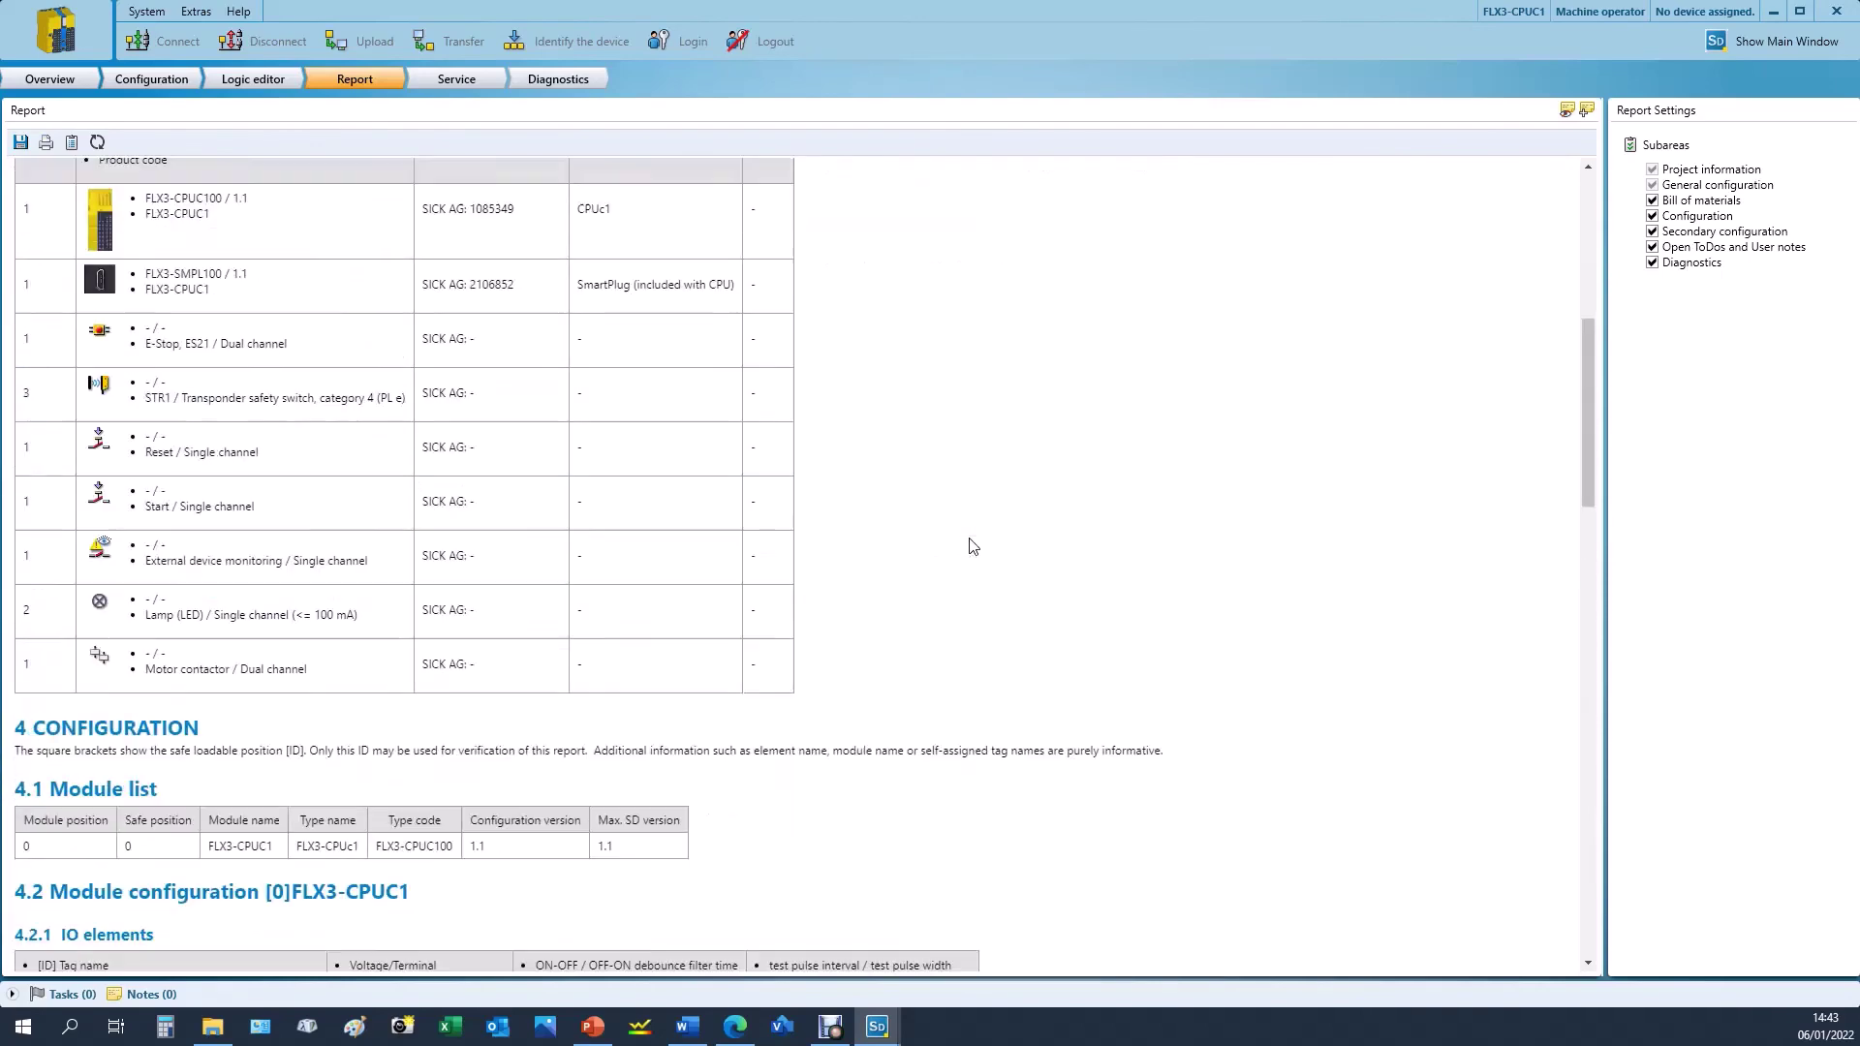